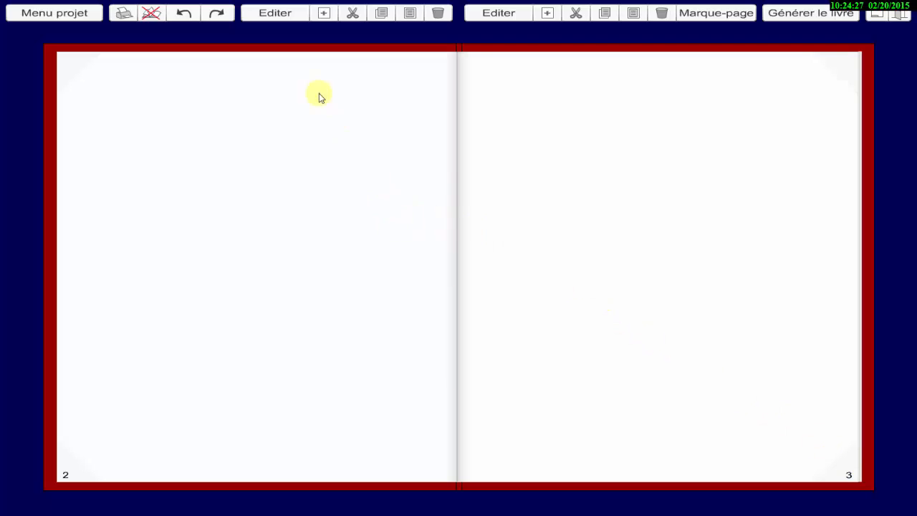
Open page 2 for editing, add a Texte element near the page's upper edge and widen it across most of the page.
{"action": "left_click", "coordinate": [274, 14]}
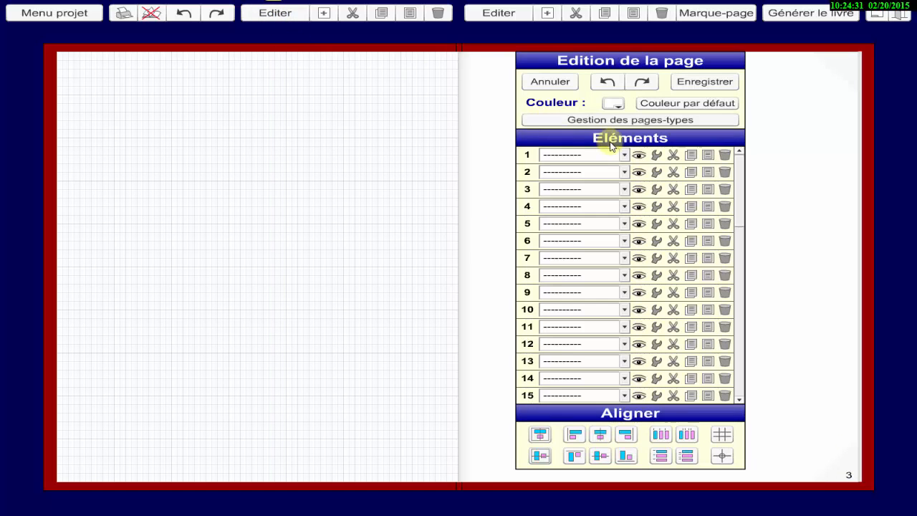
{"action": "left_click", "coordinate": [623, 155]}
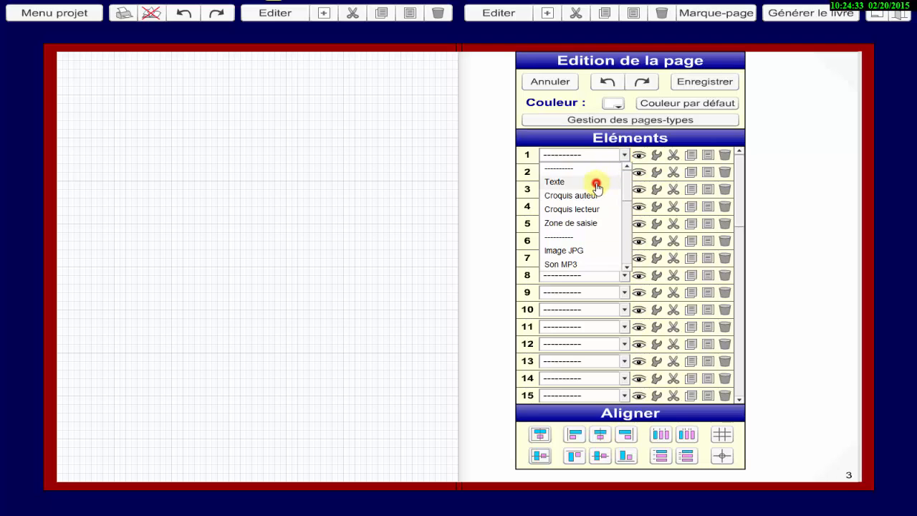
{"action": "left_click", "coordinate": [596, 186]}
{"action": "left_click_drag", "start_coordinate": [63, 59], "coordinate": [100, 69]}
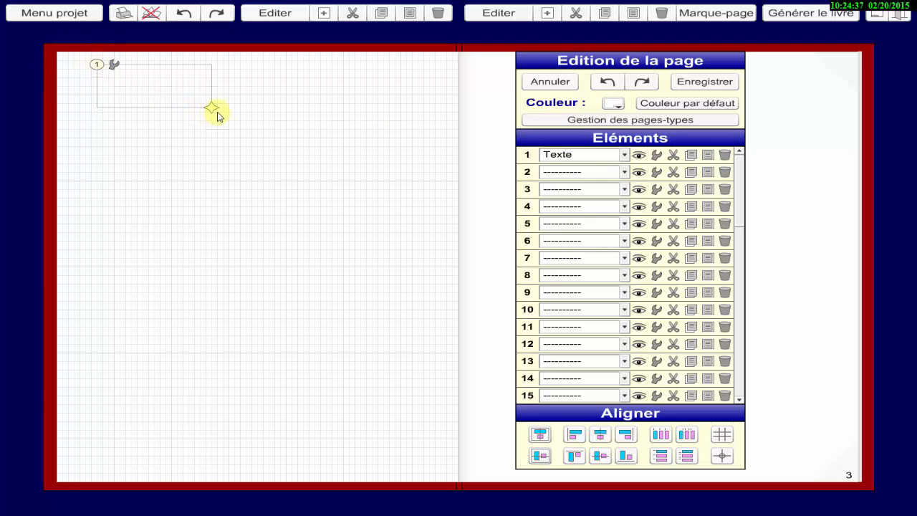
{"action": "left_click_drag", "start_coordinate": [213, 111], "coordinate": [412, 113]}
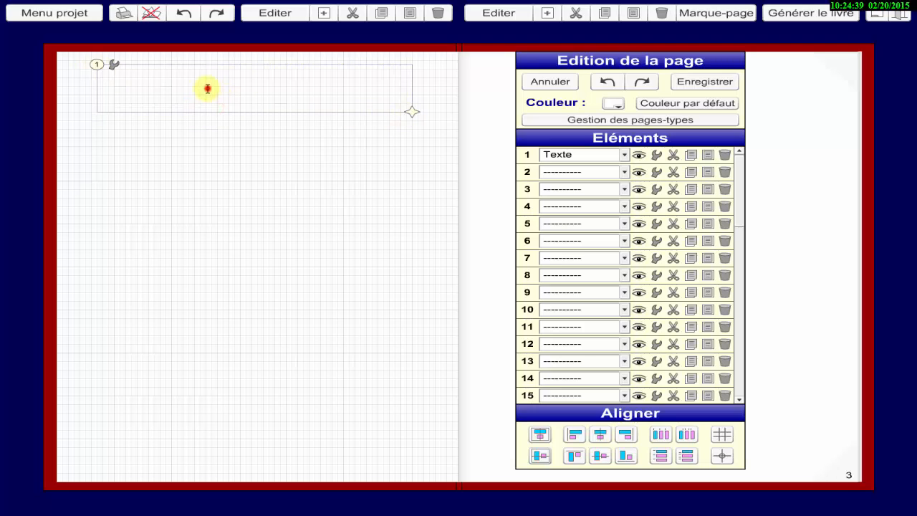
Write "Survole avec ta souris les différentes parties du volcan pour afficher les légendes." in the text box, shrink it to fit and save the page.
{"action": "left_click", "coordinate": [207, 88]}
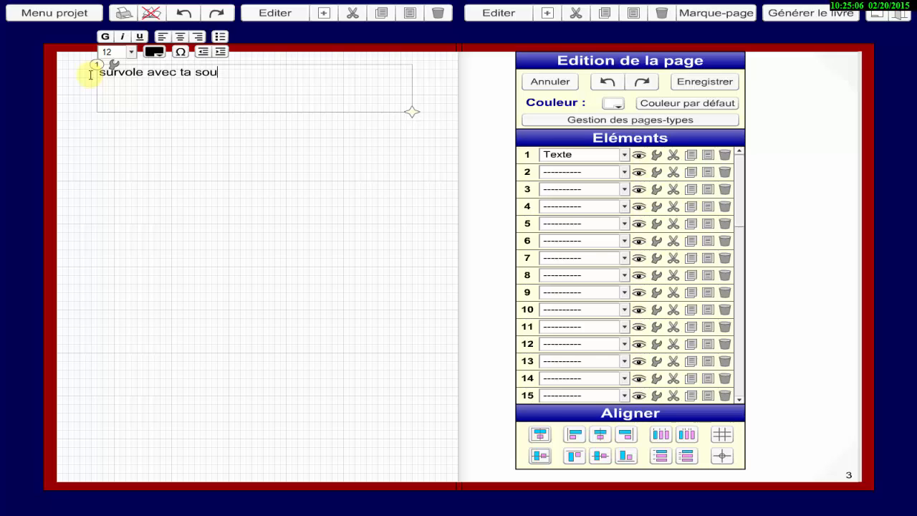
{"action": "type", "text": "s parti"}
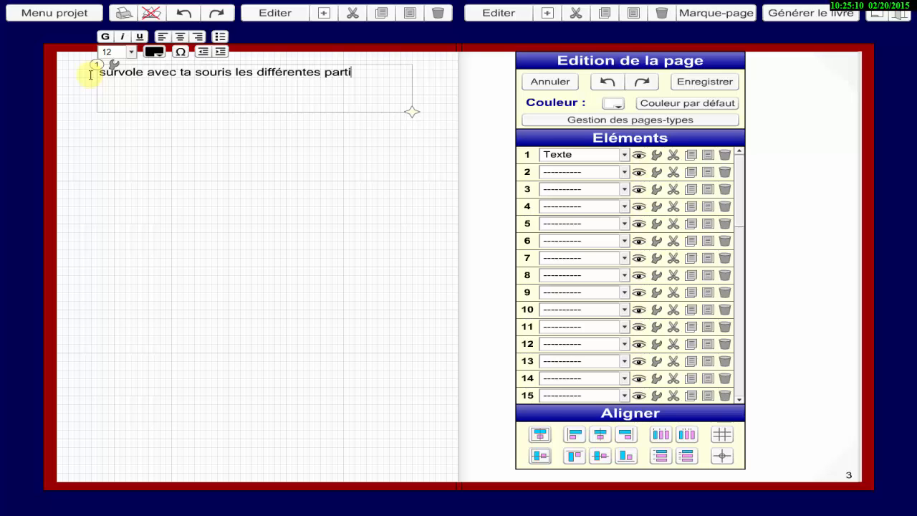
{"action": "type", "text": "es du volcan pour afficher les légendes."}
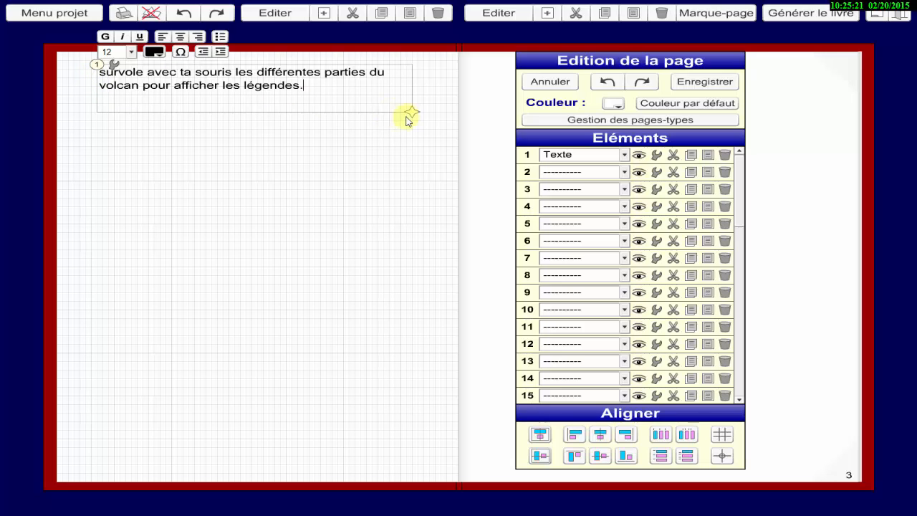
{"action": "left_click_drag", "start_coordinate": [414, 115], "coordinate": [406, 96]}
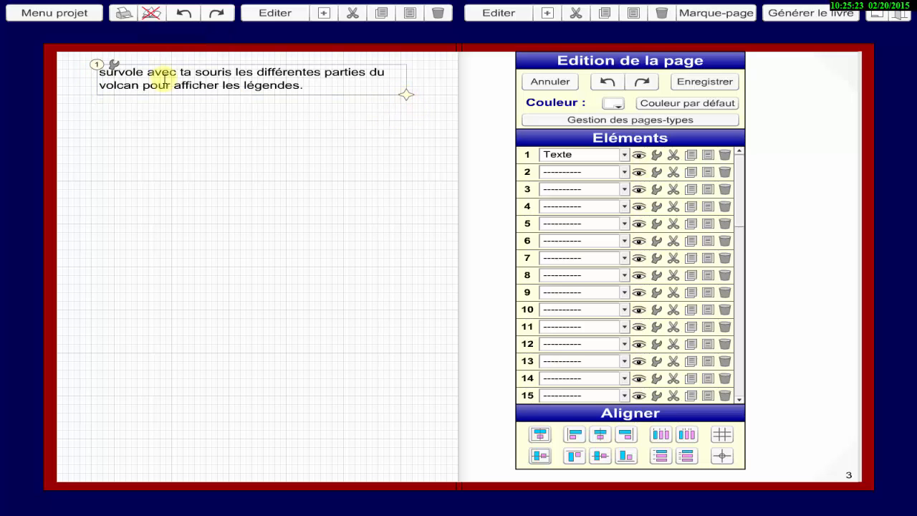
{"action": "left_click_drag", "start_coordinate": [102, 71], "coordinate": [82, 69]}
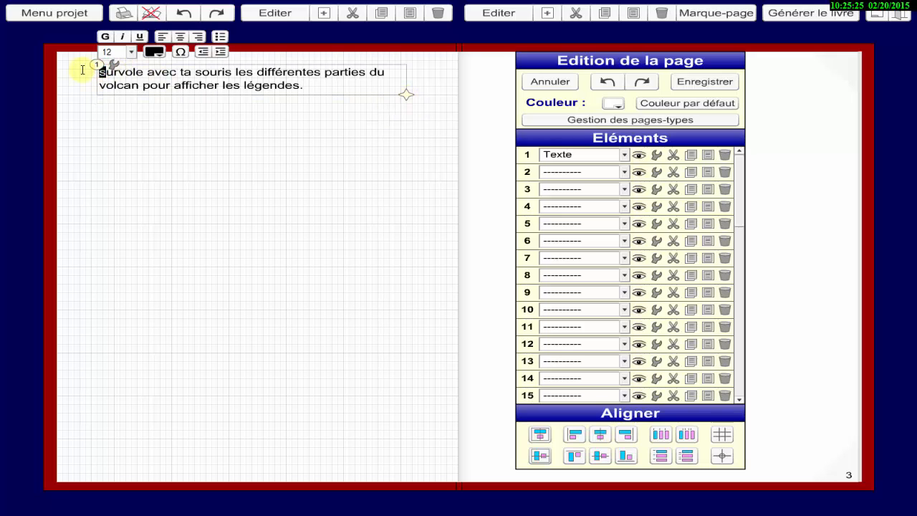
{"action": "left_click", "coordinate": [190, 117]}
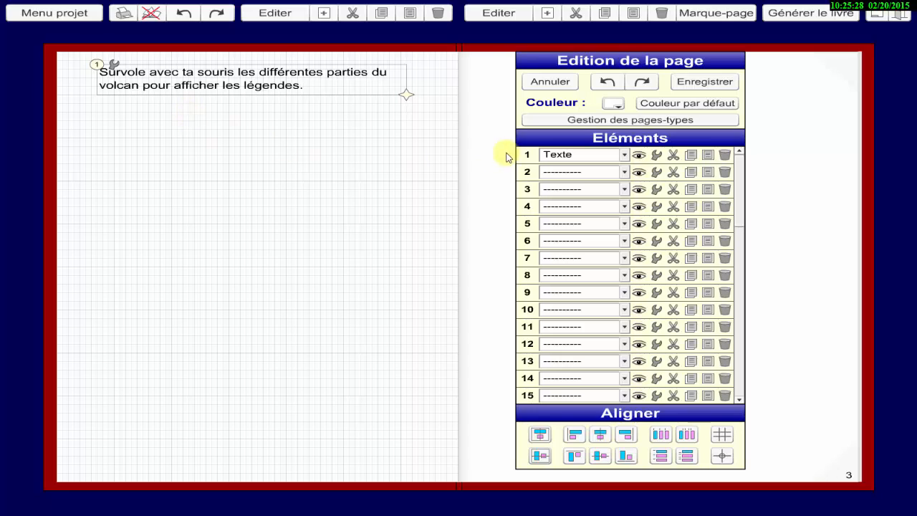
{"action": "left_click", "coordinate": [695, 84]}
Import the JPG image "coupe volcan.jpg" into the project's media under the name "coupe volcan".
{"action": "left_click", "coordinate": [41, 14]}
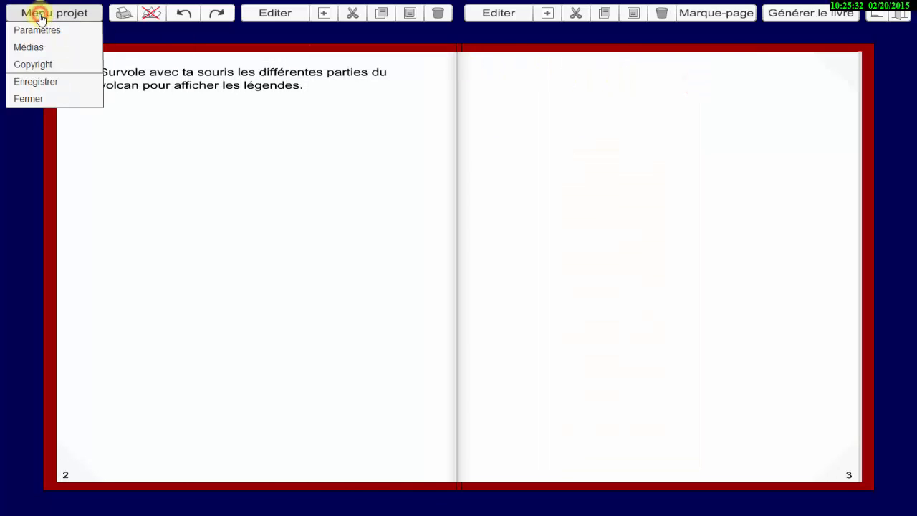
{"action": "left_click", "coordinate": [28, 47]}
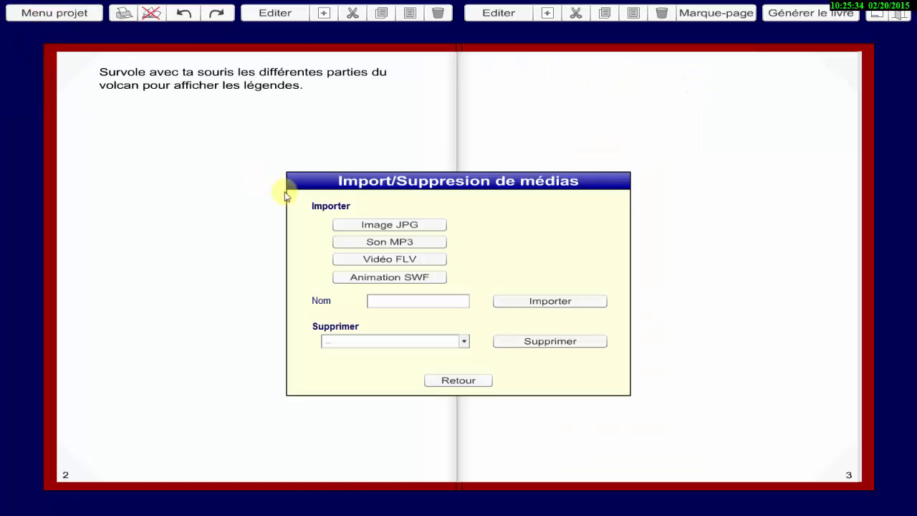
{"action": "left_click", "coordinate": [361, 227]}
{"action": "left_click", "coordinate": [393, 170]}
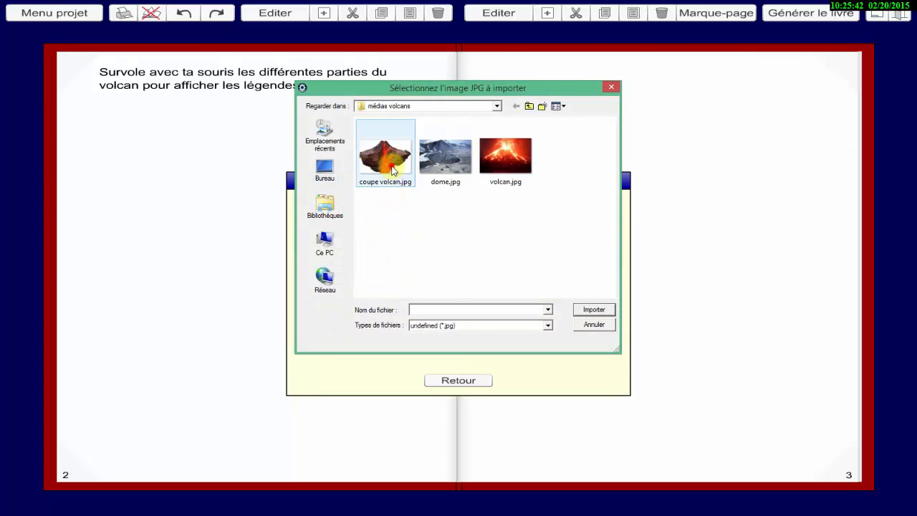
{"action": "left_click", "coordinate": [594, 310]}
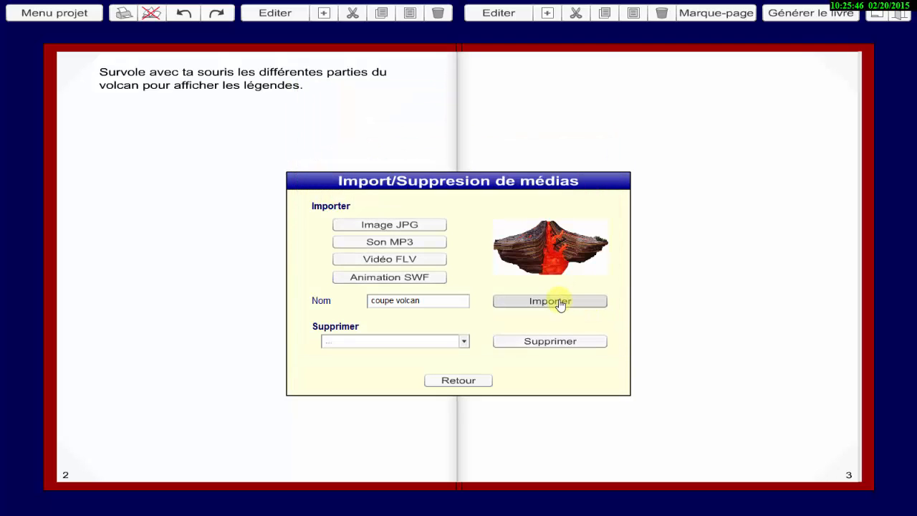
{"action": "left_click", "coordinate": [560, 302]}
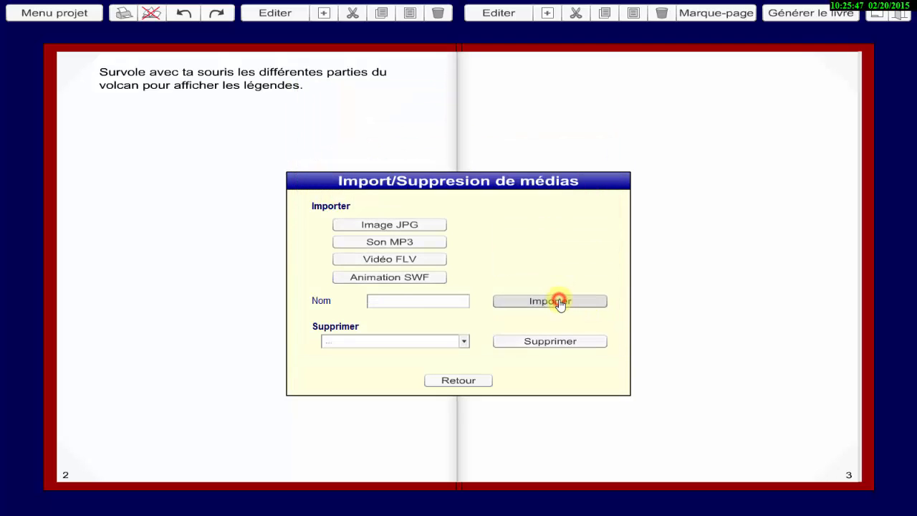
{"action": "left_click", "coordinate": [460, 381]}
Reopen page 2 for editing and place an Image JPG element, about 205 wide and 175 high, at about X 85, Y 230.
{"action": "left_click", "coordinate": [275, 13]}
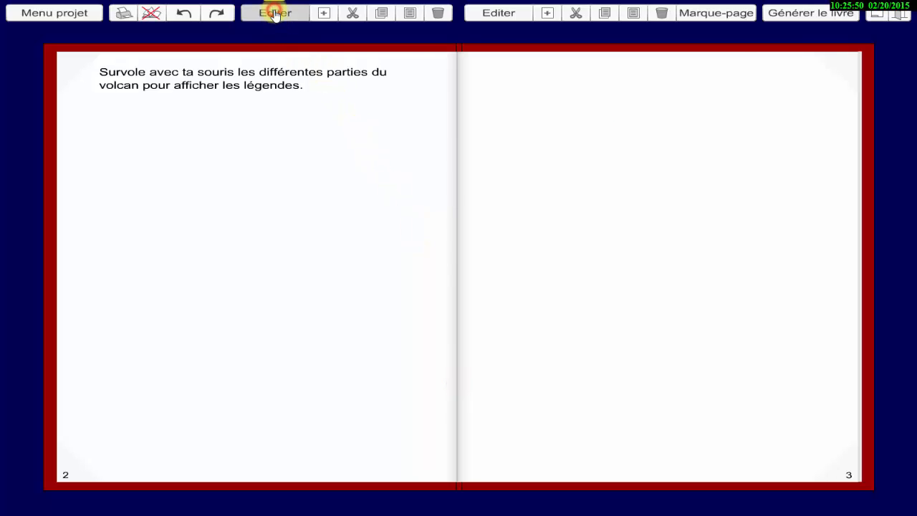
{"action": "left_click", "coordinate": [623, 173]}
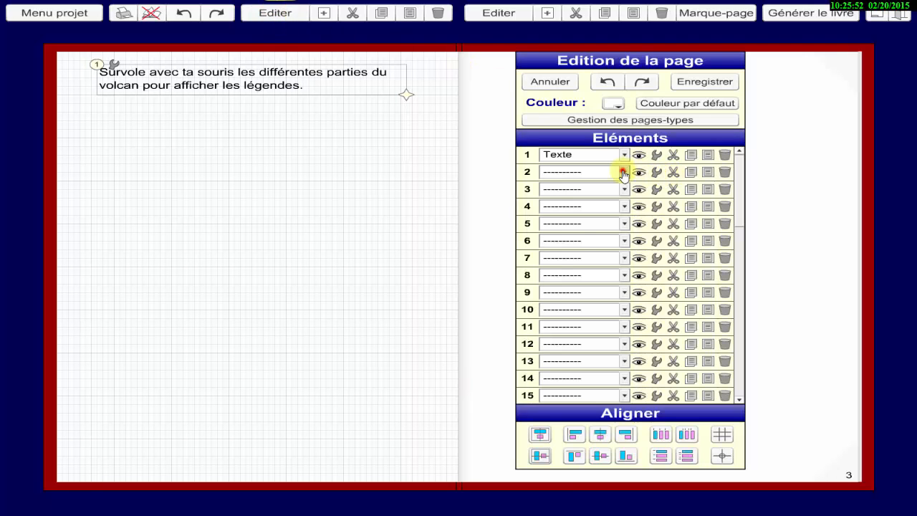
{"action": "left_click", "coordinate": [580, 271]}
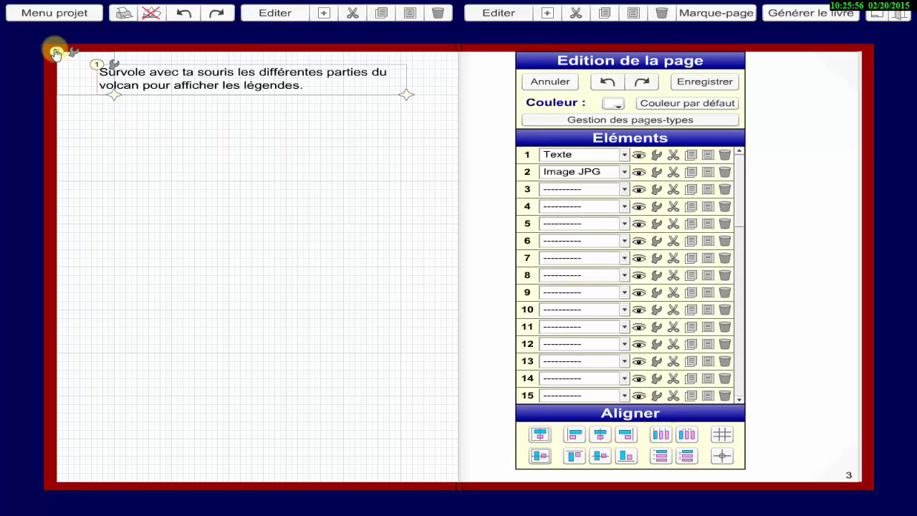
{"action": "mouse_move", "coordinate": [56, 54]}
{"action": "left_mouse_down"}
{"action": "mouse_move", "coordinate": [133, 180]}
{"action": "mouse_move", "coordinate": [157, 253]}
{"action": "left_mouse_up"}
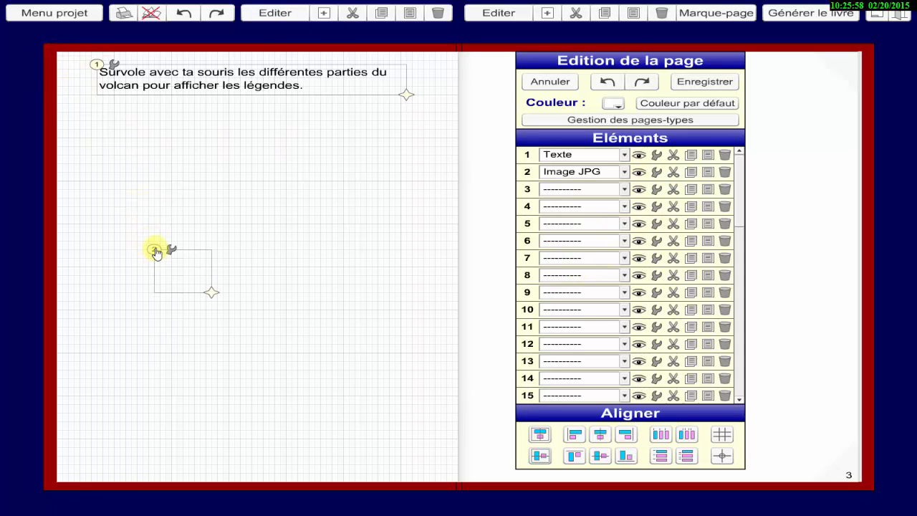
{"action": "left_click_drag", "start_coordinate": [211, 293], "coordinate": [389, 399]}
Assign the "coupe volcan" file to the JPG image element.
{"action": "left_click", "coordinate": [172, 250]}
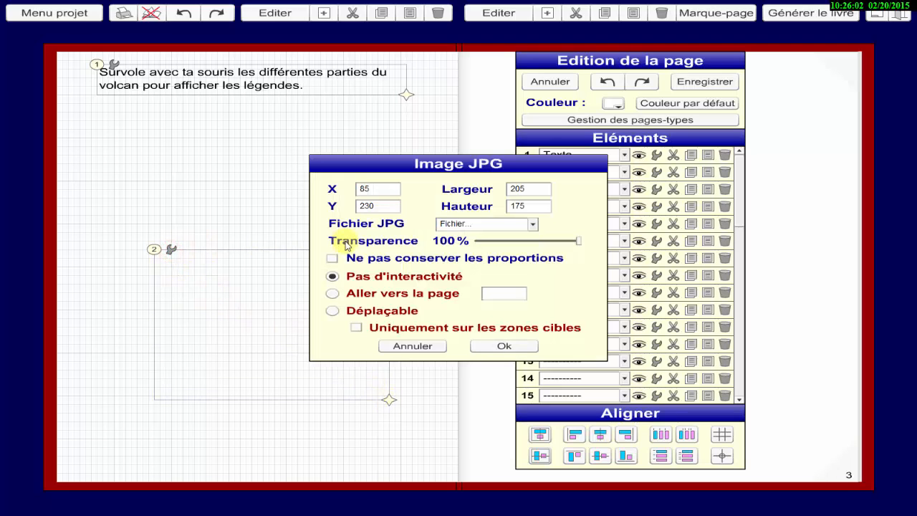
{"action": "left_click", "coordinate": [532, 225]}
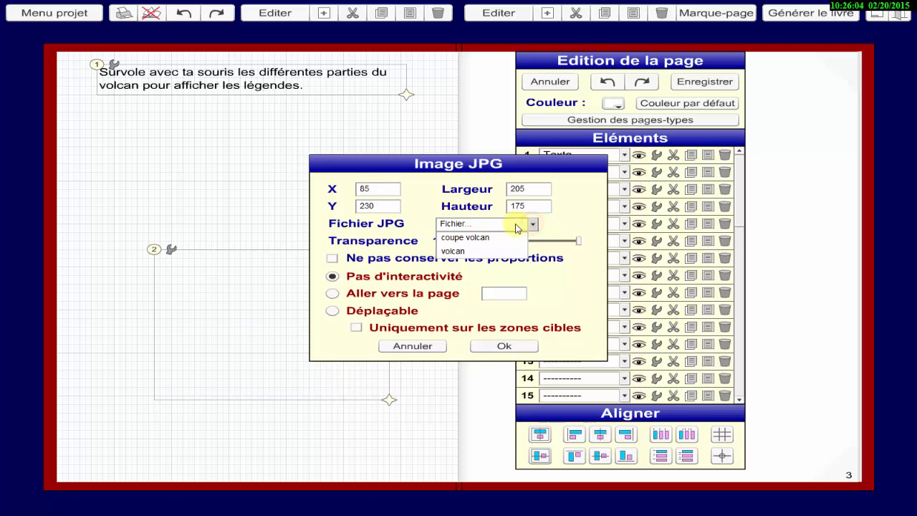
{"action": "left_click", "coordinate": [471, 237]}
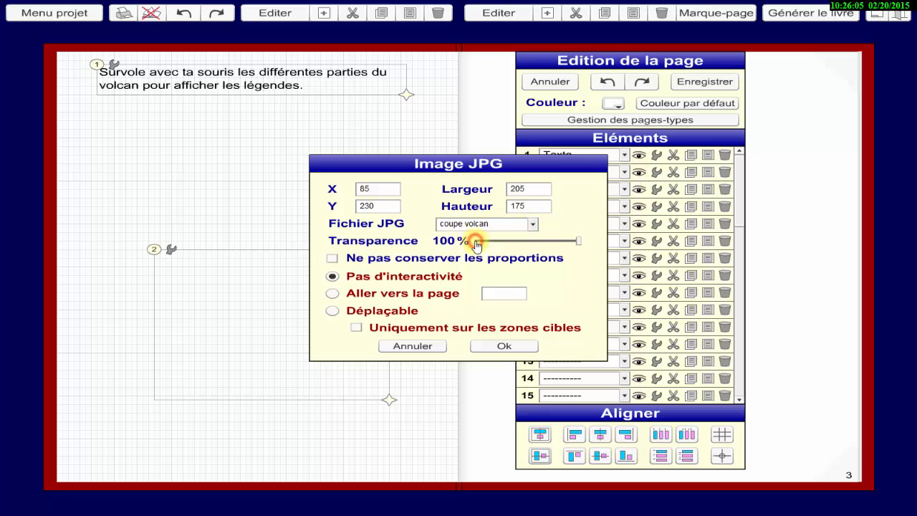
{"action": "left_click", "coordinate": [524, 347]}
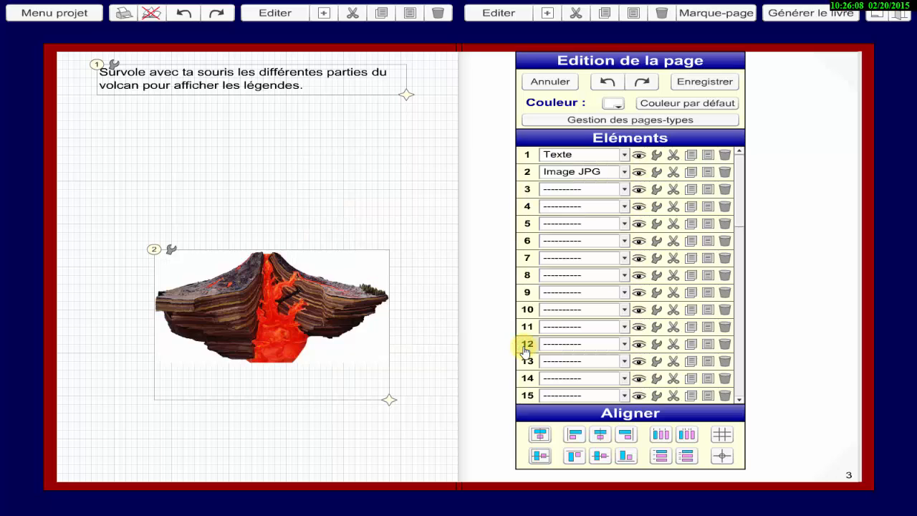
Add a Texte element as element 3 between the instruction and the volcano image, containing the label "chambre magmatique".
{"action": "left_click", "coordinate": [624, 189]}
{"action": "left_click", "coordinate": [580, 217]}
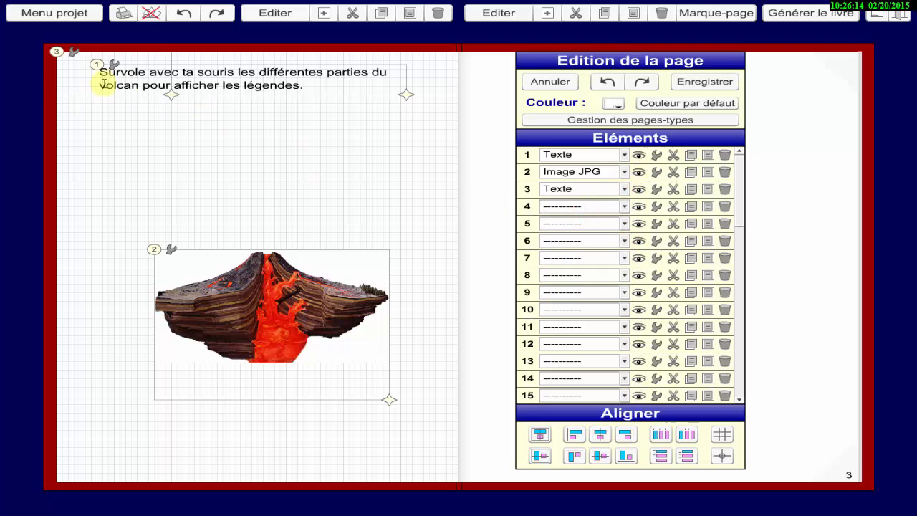
{"action": "left_click_drag", "start_coordinate": [56, 52], "coordinate": [207, 114]}
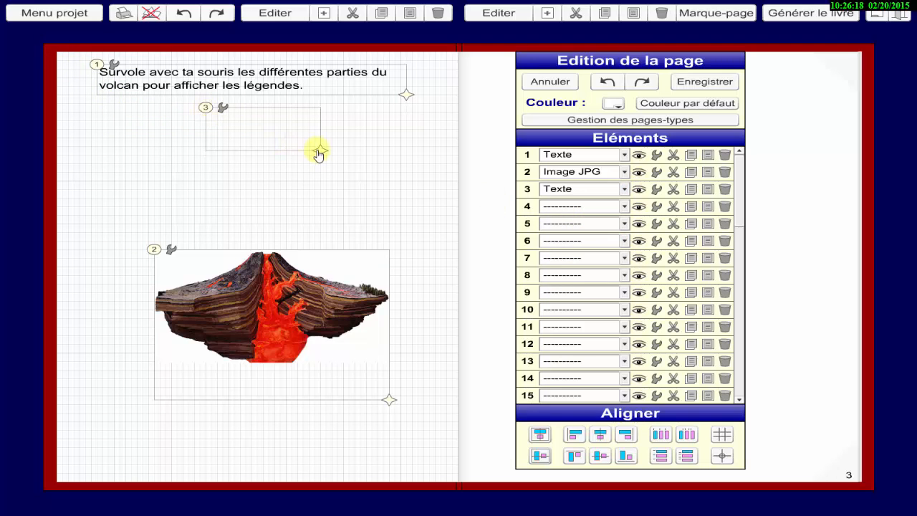
{"action": "left_click_drag", "start_coordinate": [320, 150], "coordinate": [326, 129]}
{"action": "left_click", "coordinate": [266, 127]}
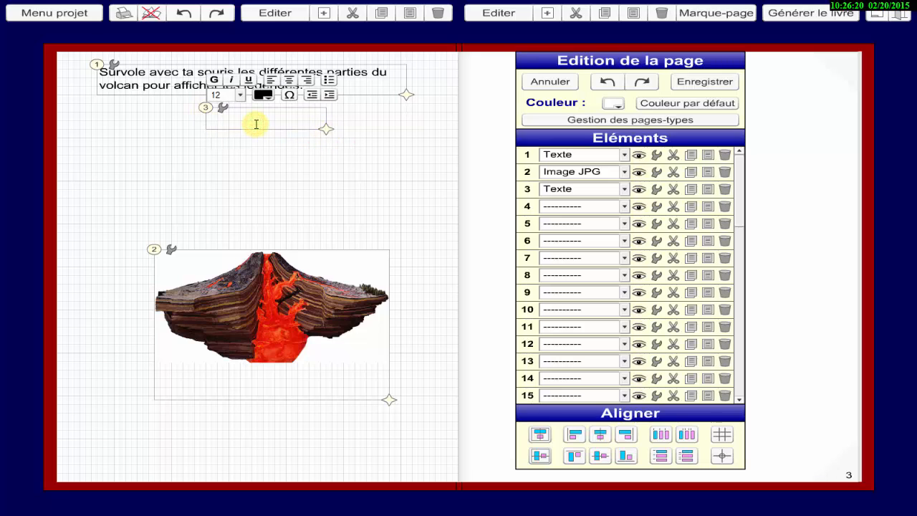
{"action": "left_click", "coordinate": [287, 126]}
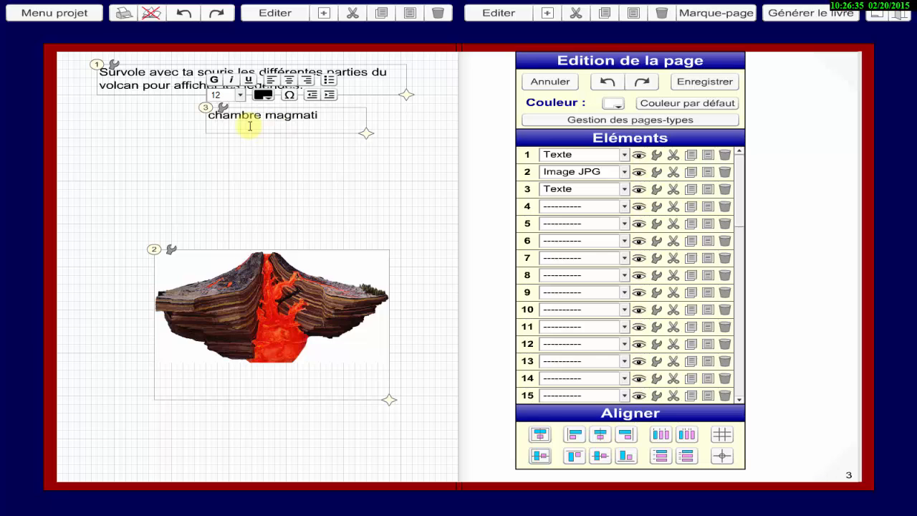
{"action": "left_click", "coordinate": [224, 139]}
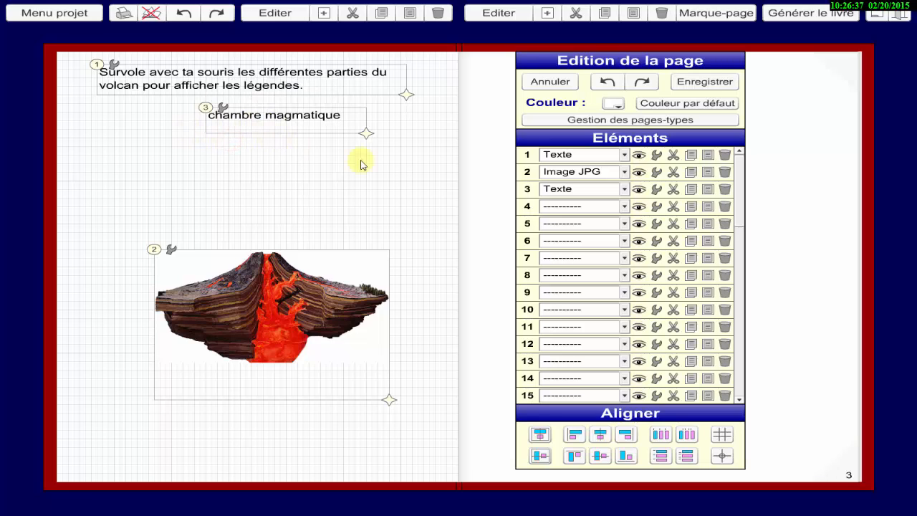
Copy the "chambre magmatique" label to element 4, align it directly beneath the original and replace its text with "cheminée".
{"action": "left_click", "coordinate": [692, 190]}
{"action": "left_click", "coordinate": [708, 207]}
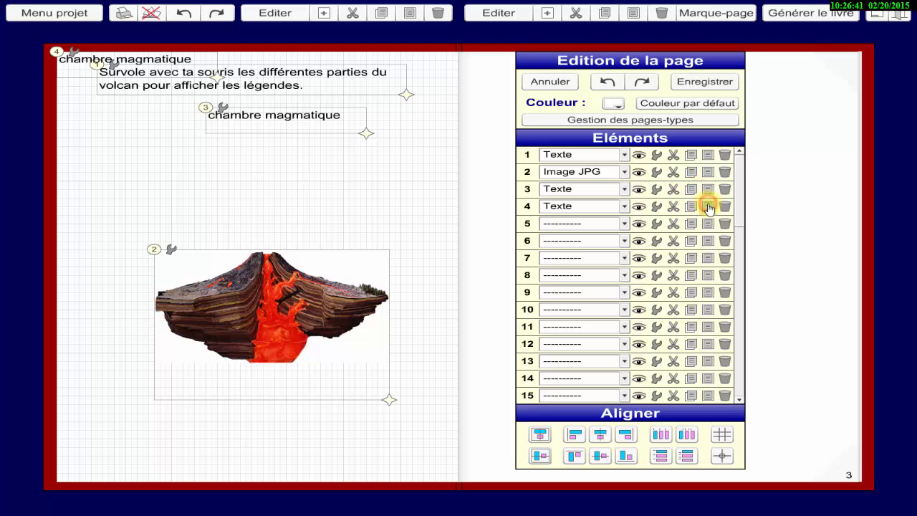
{"action": "left_click_drag", "start_coordinate": [56, 49], "coordinate": [209, 140]}
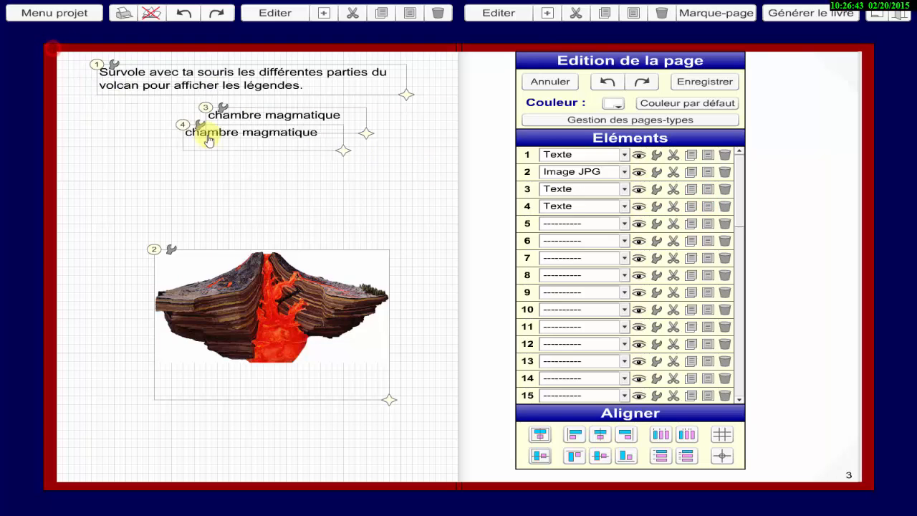
{"action": "left_click", "coordinate": [334, 140]}
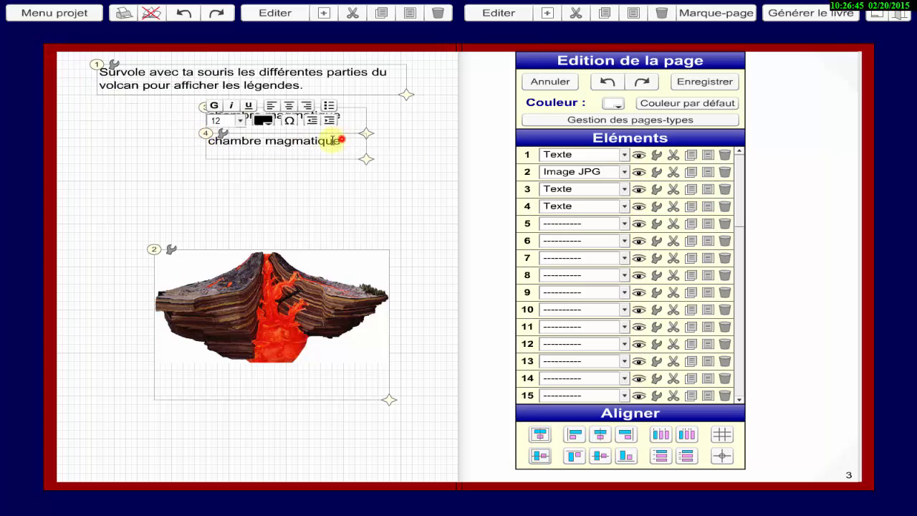
{"action": "left_click_drag", "start_coordinate": [340, 140], "coordinate": [207, 141]}
{"action": "type", "text": "C"}
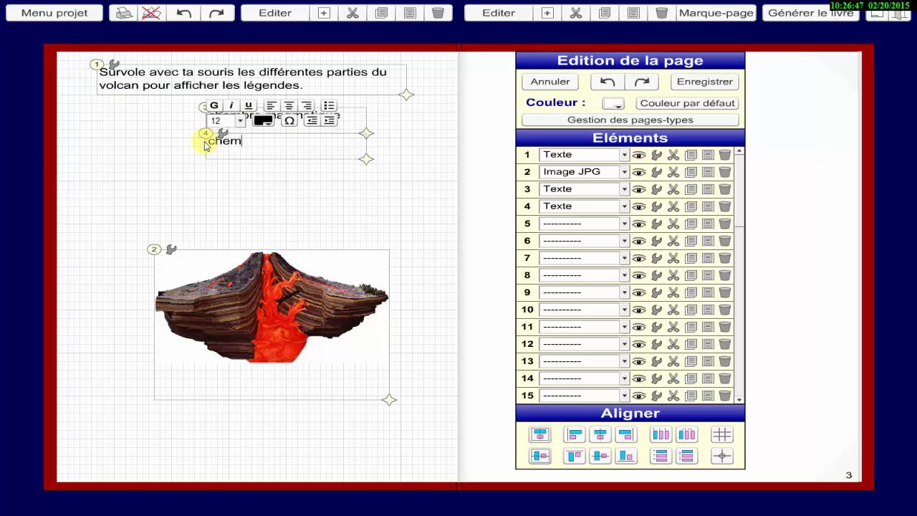
{"action": "left_click", "coordinate": [343, 189]}
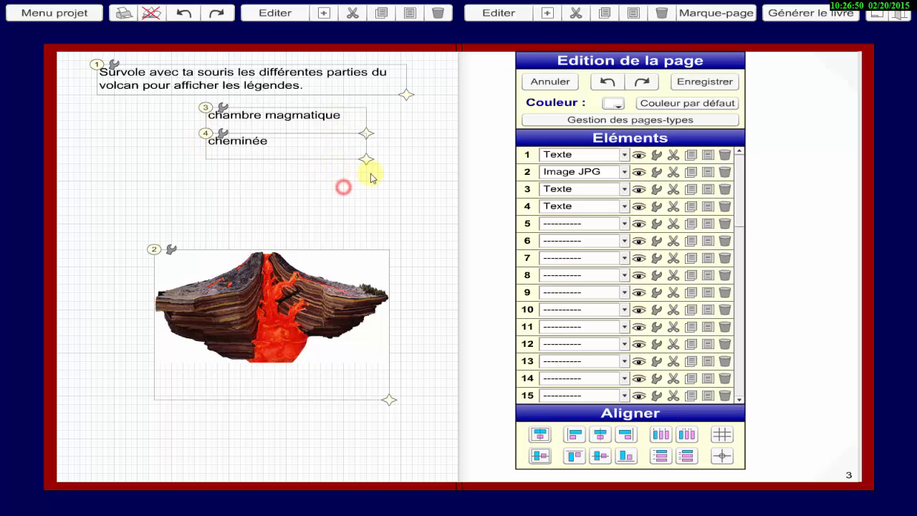
Paste the copied label as element 5, align it directly beneath "cheminée" and replace its text with "cratère".
{"action": "left_click", "coordinate": [707, 224]}
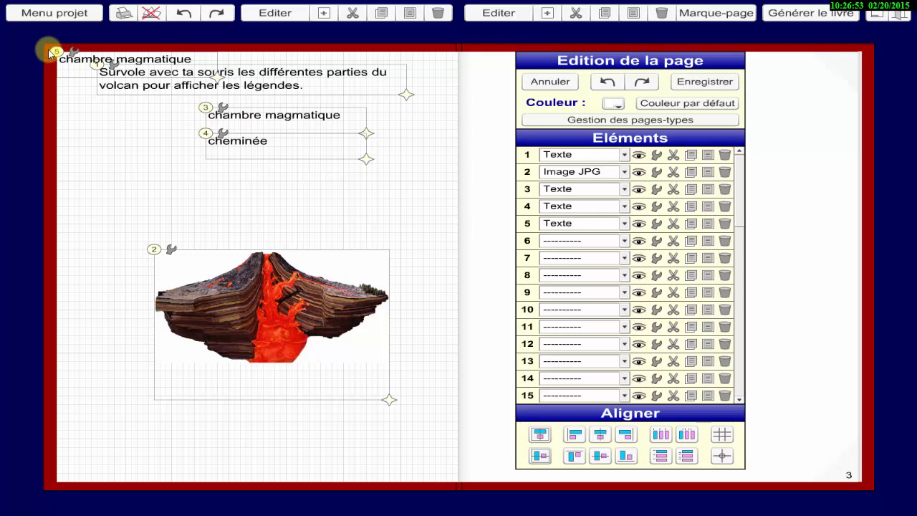
{"action": "left_click_drag", "start_coordinate": [57, 51], "coordinate": [205, 160]}
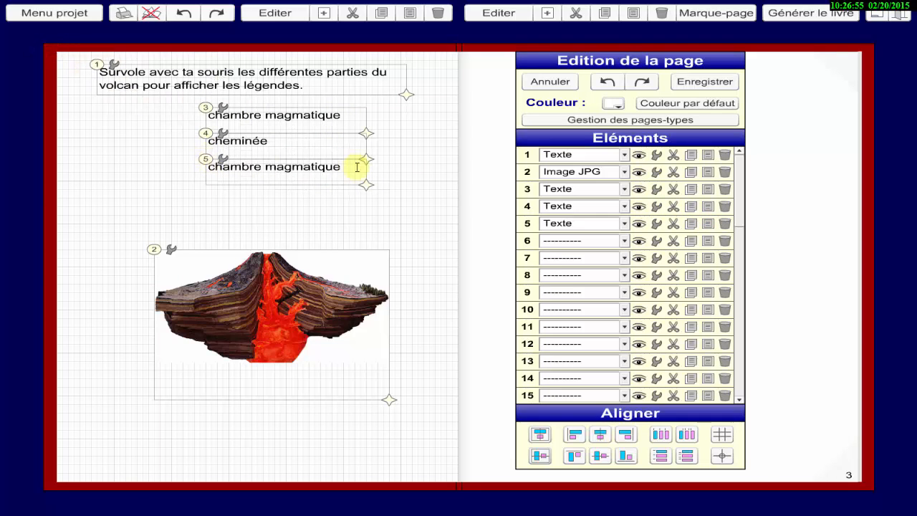
{"action": "left_click_drag", "start_coordinate": [349, 166], "coordinate": [185, 164]}
{"action": "type", "text": "cratère"}
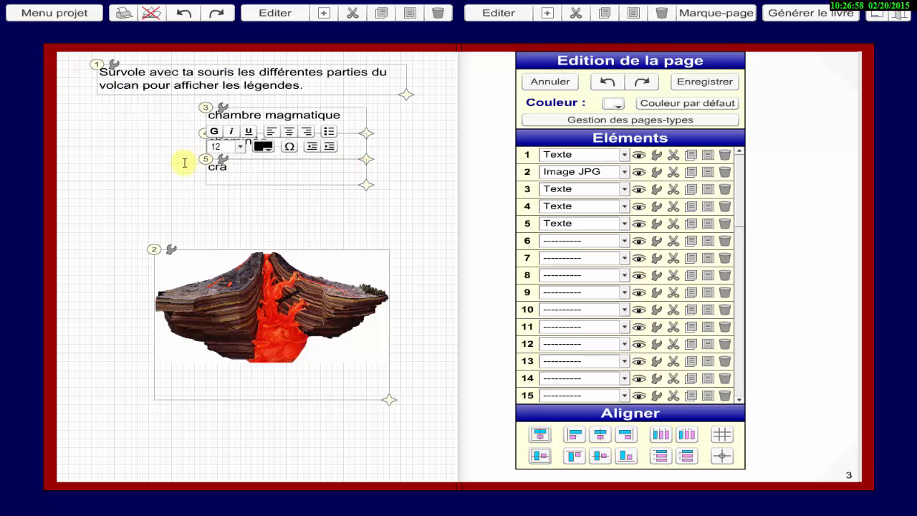
{"action": "left_click", "coordinate": [259, 207]}
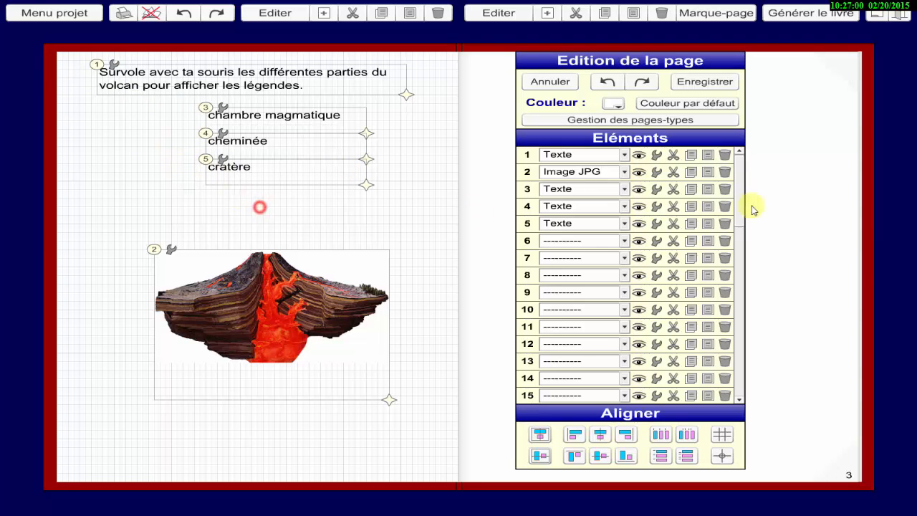
Paste another label as element 6, place it just beneath "cratère" and replace its text with "coulée de lave".
{"action": "left_click", "coordinate": [706, 248]}
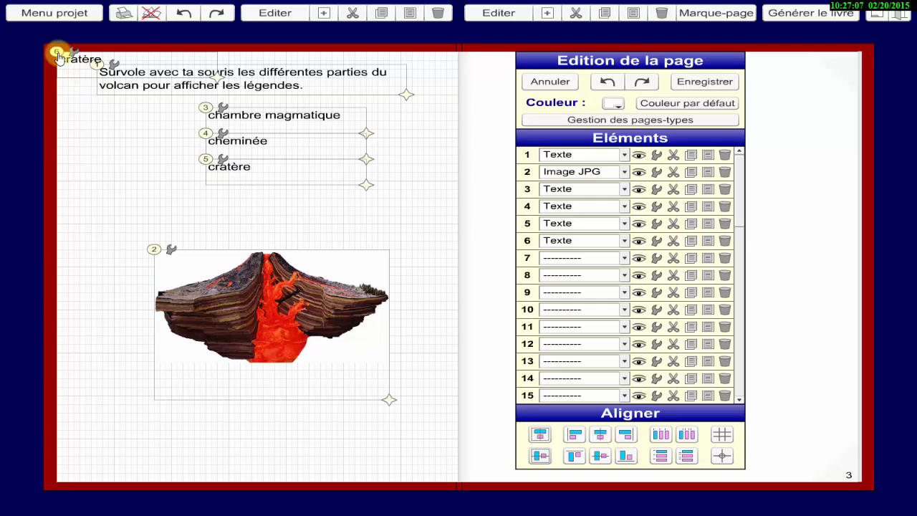
{"action": "left_click_drag", "start_coordinate": [60, 56], "coordinate": [208, 193]}
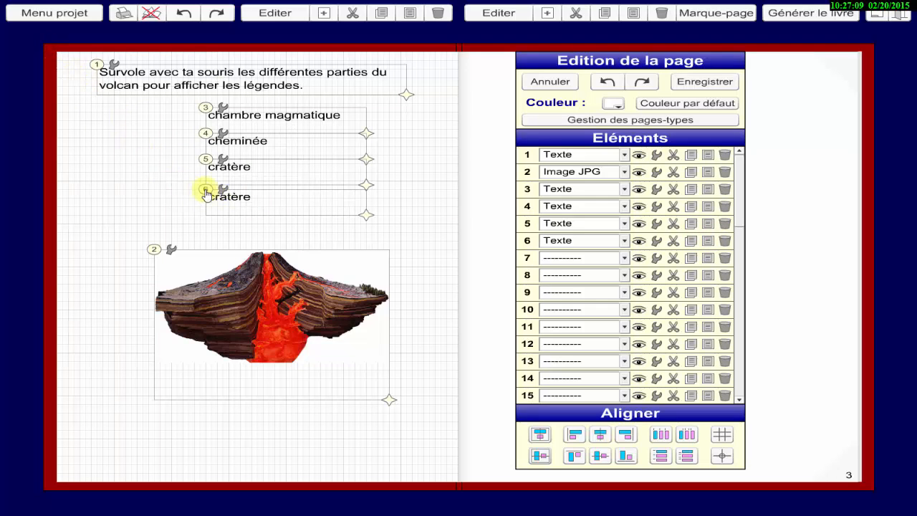
{"action": "double_click", "coordinate": [263, 200]}
{"action": "key", "text": "BackSpace"}
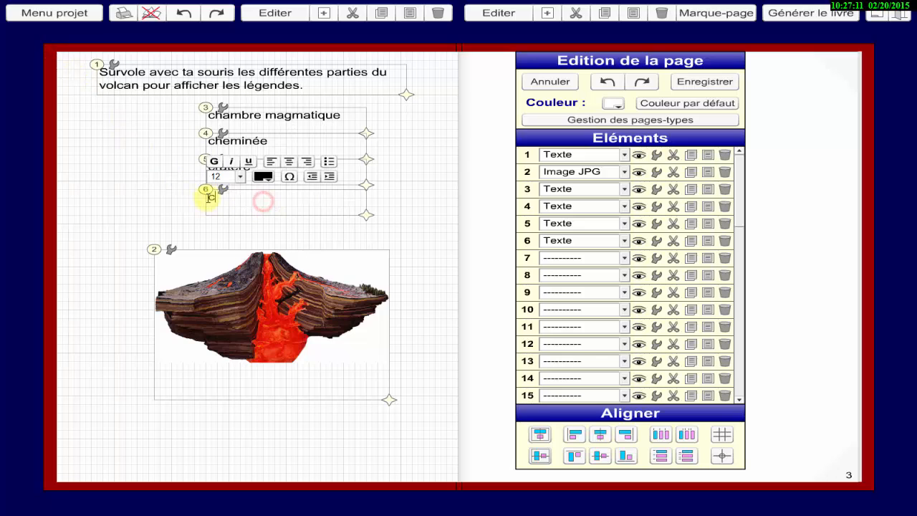
{"action": "type", "text": "coulée de lave"}
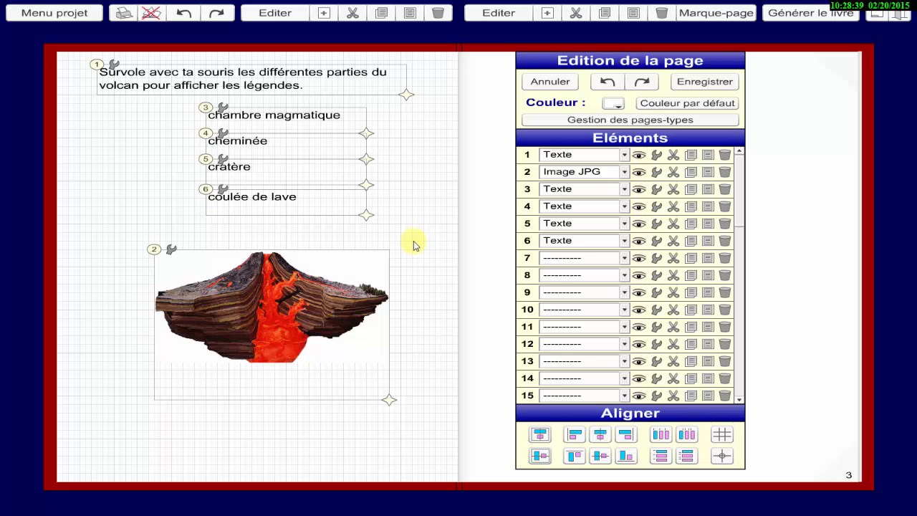
Add a Zone réactive as element 7 over the magma chamber, about 35 wide and 50 high, at about X 175, Y 310.
{"action": "left_click", "coordinate": [624, 258]}
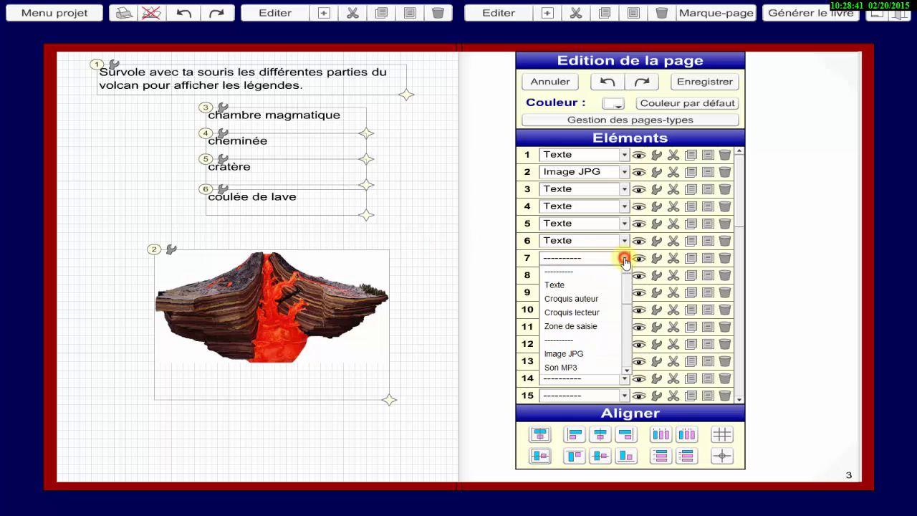
{"action": "left_click_drag", "start_coordinate": [628, 289], "coordinate": [629, 319]}
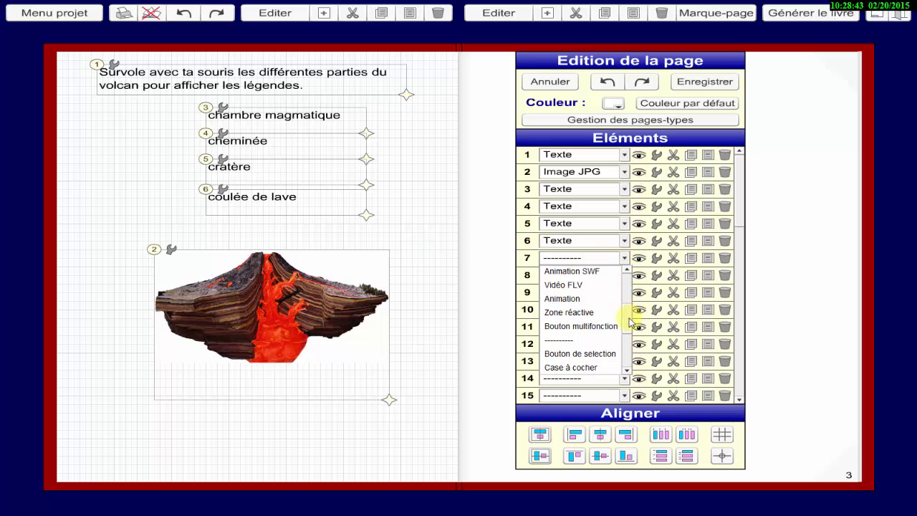
{"action": "left_click", "coordinate": [590, 313]}
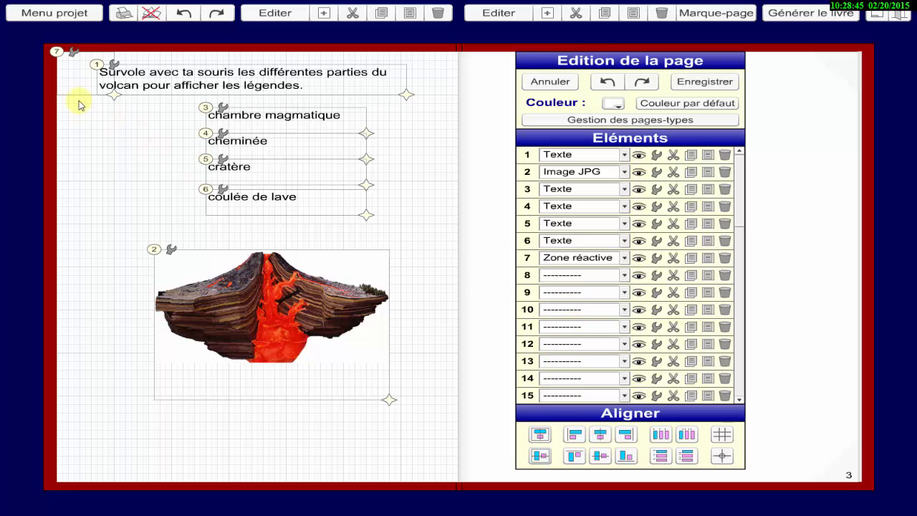
{"action": "mouse_move", "coordinate": [61, 60]}
{"action": "left_mouse_down"}
{"action": "mouse_move", "coordinate": [230, 258]}
{"action": "mouse_move", "coordinate": [257, 324]}
{"action": "left_mouse_up"}
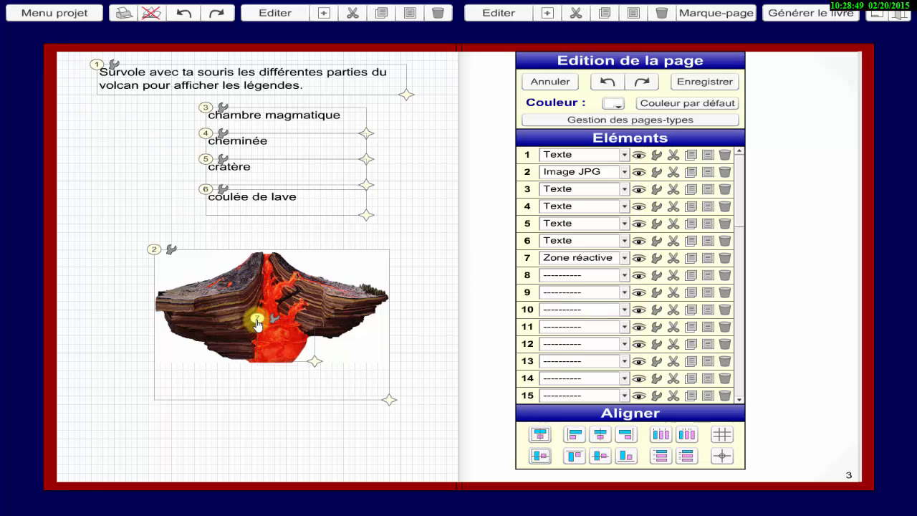
{"action": "left_click_drag", "start_coordinate": [315, 362], "coordinate": [298, 363]}
Give the magma chamber's reactive zone a bright green border colour.
{"action": "left_click", "coordinate": [274, 321]}
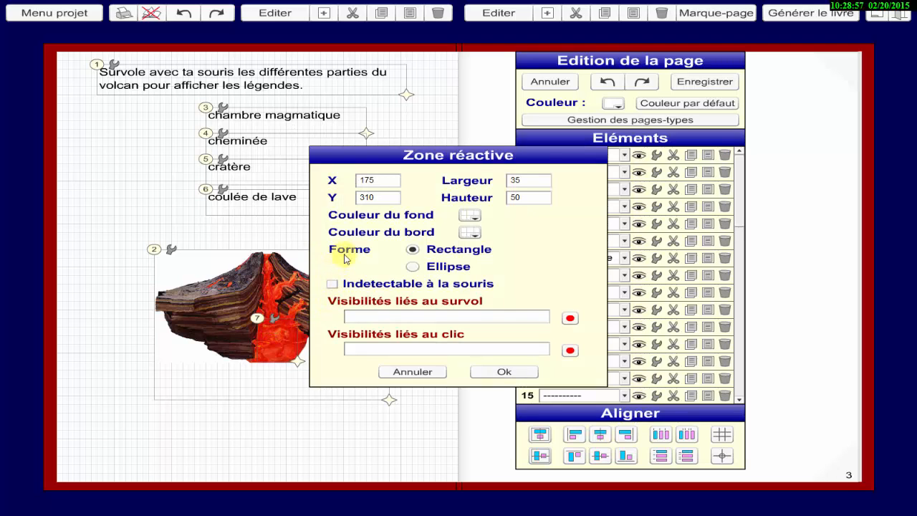
{"action": "left_click", "coordinate": [470, 233]}
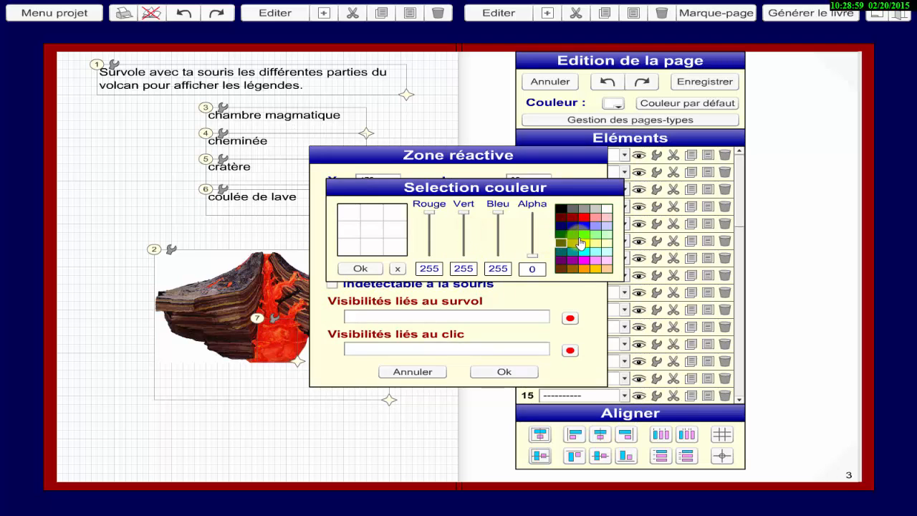
{"action": "left_click", "coordinate": [585, 233]}
{"action": "left_click", "coordinate": [361, 268]}
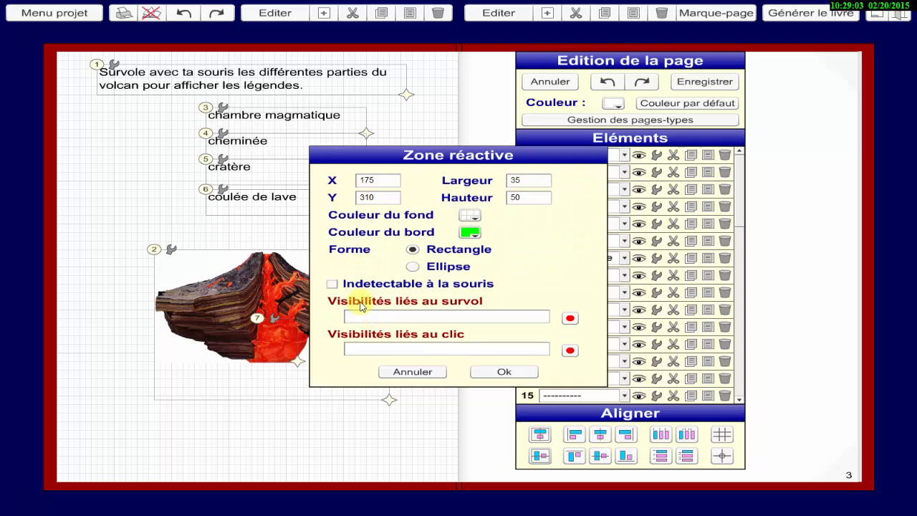
Set the magma chamber zone's hover visibilities to +3,-4,-5,-6 and apply its settings.
{"action": "mouse_move", "coordinate": [361, 305]}
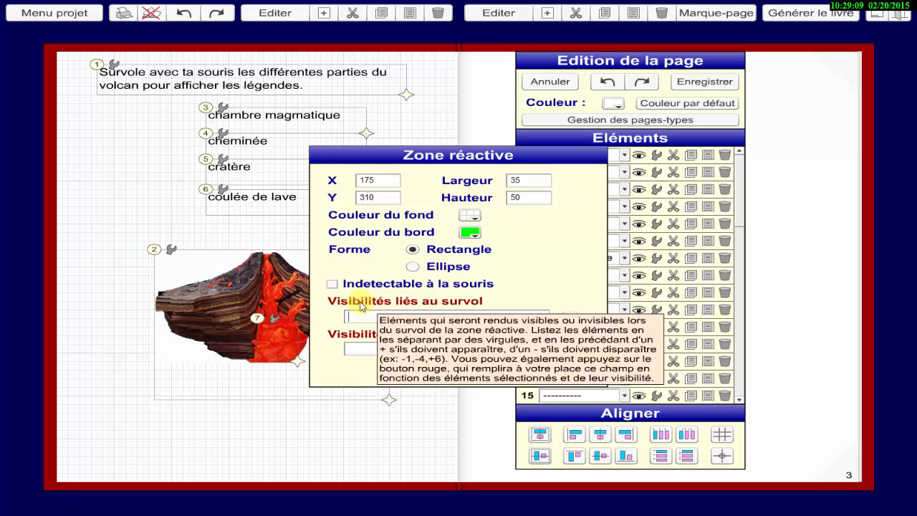
{"action": "left_click", "coordinate": [361, 314]}
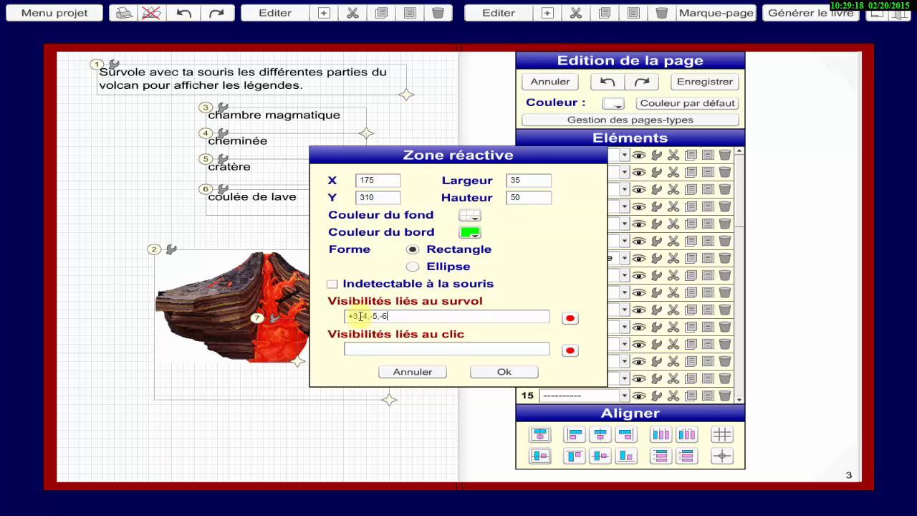
{"action": "left_click", "coordinate": [499, 383]}
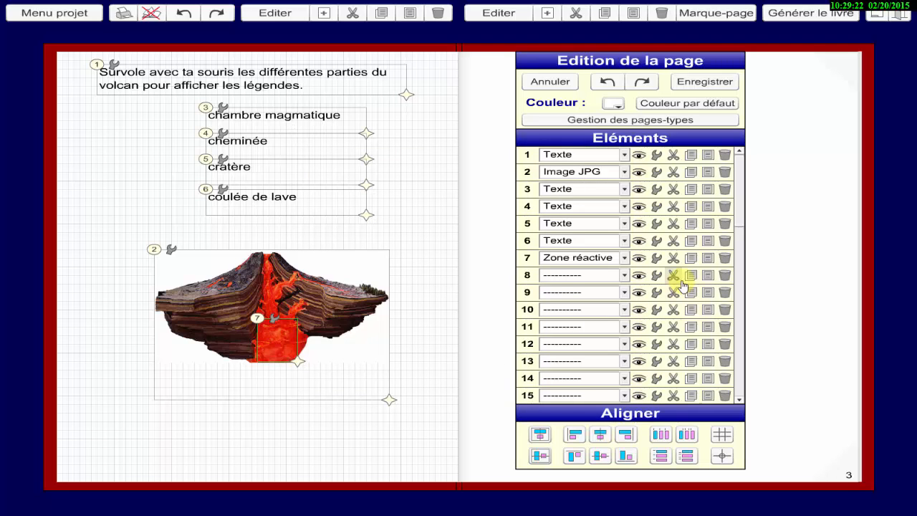
Copy reactive zone 7 to element 8 and fit it over the volcano's chimney, about 20 wide and 65 high, at X 175, Y 245.
{"action": "left_click", "coordinate": [691, 258]}
{"action": "left_click", "coordinate": [708, 274]}
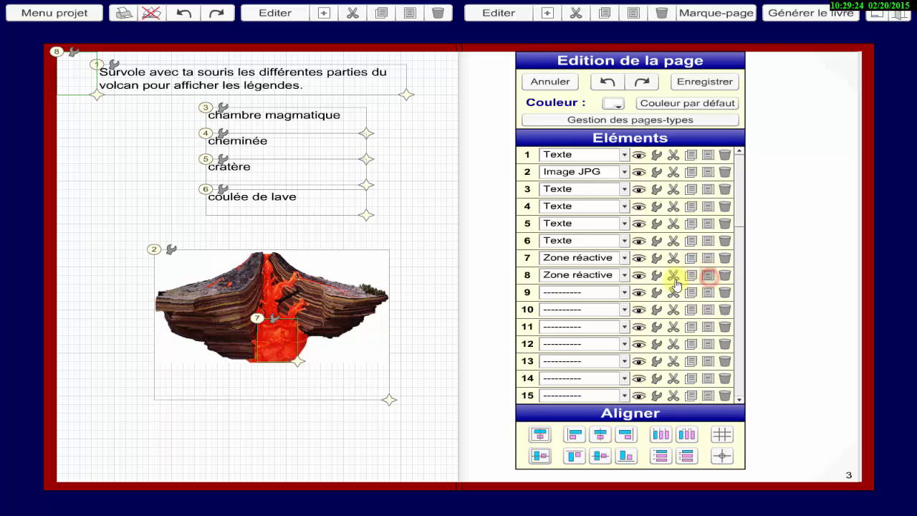
{"action": "left_click_drag", "start_coordinate": [55, 52], "coordinate": [259, 264]}
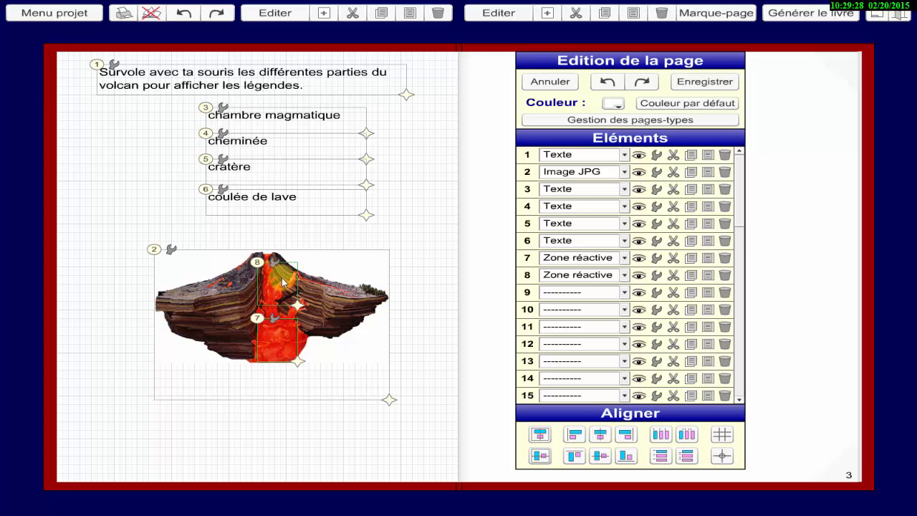
{"action": "left_click_drag", "start_coordinate": [299, 309], "coordinate": [283, 326]}
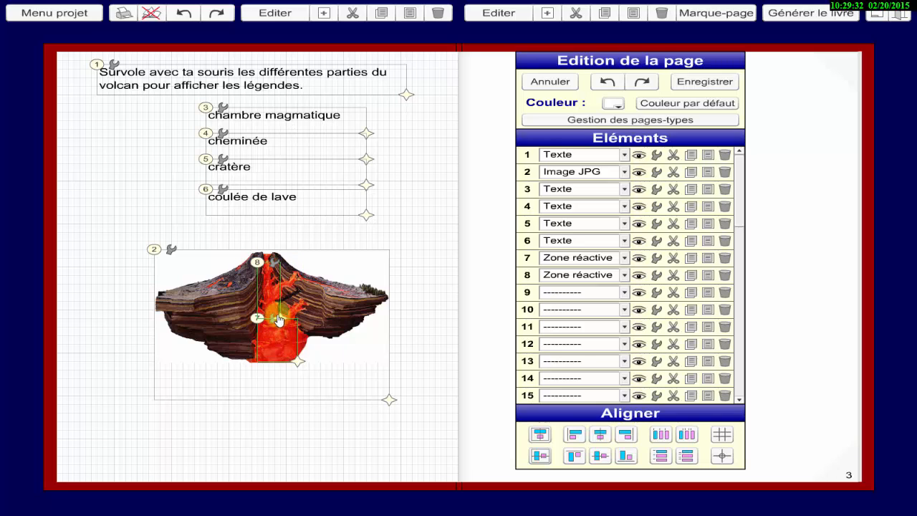
Set the chimney zone's hover visibilities to -3,+4,-5,-6 and apply them.
{"action": "left_click", "coordinate": [273, 266]}
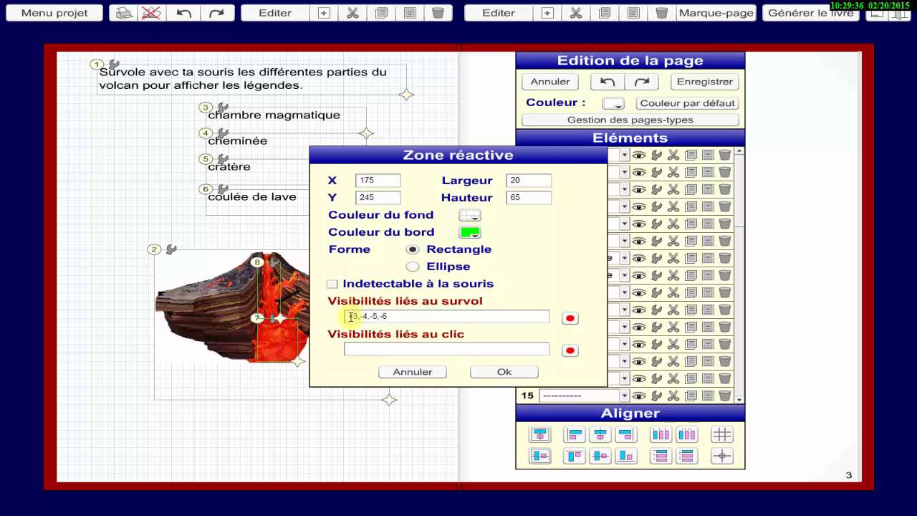
{"action": "left_click_drag", "start_coordinate": [351, 317], "coordinate": [334, 315]}
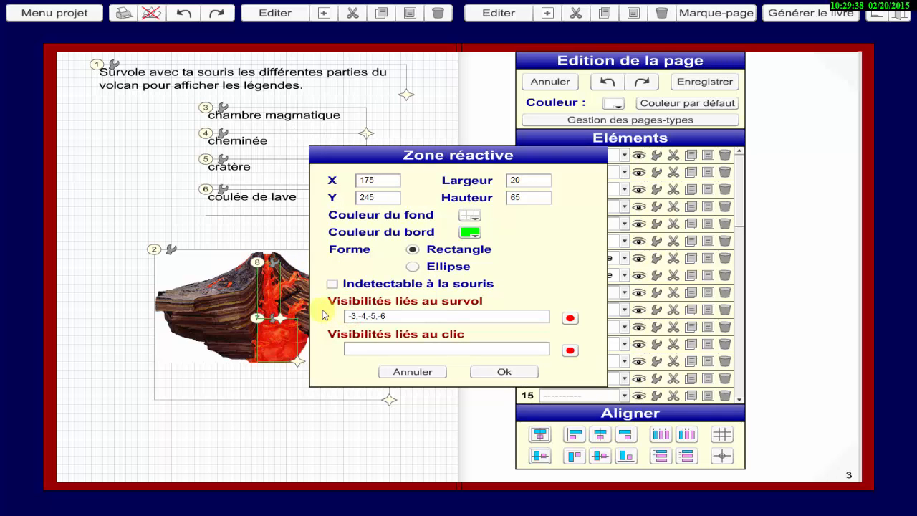
{"action": "left_click", "coordinate": [362, 316]}
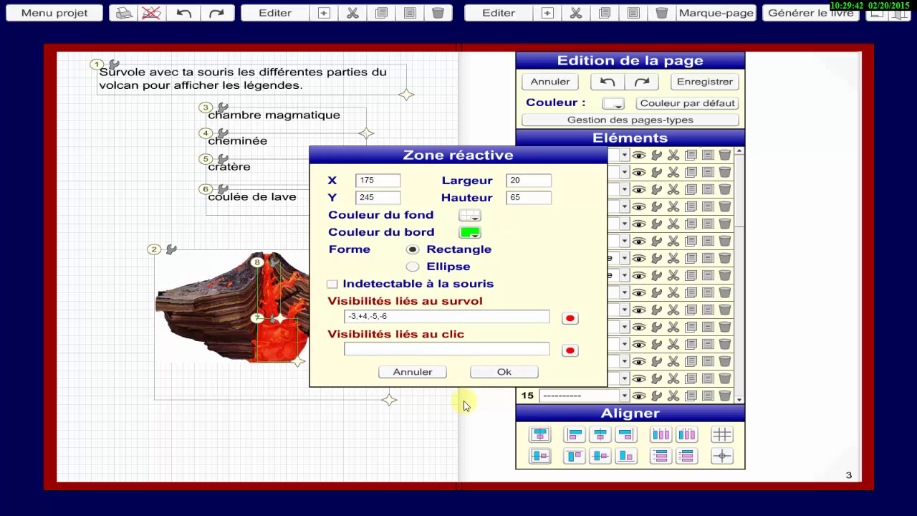
{"action": "left_click", "coordinate": [499, 372]}
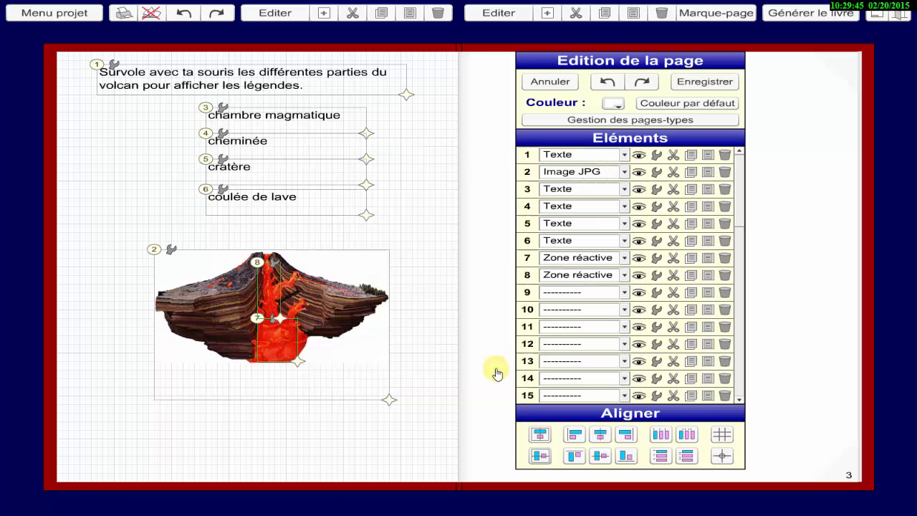
Paste the zone as element 9 over the crater, about 15 by 15 at X 175, Y 230, with hover visibilities -3,-4,+5,-6.
{"action": "left_click", "coordinate": [708, 292]}
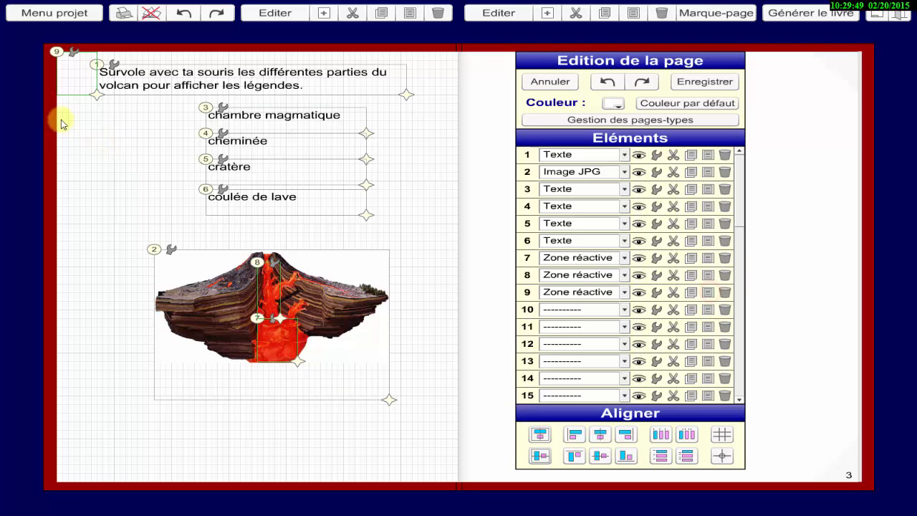
{"action": "left_click_drag", "start_coordinate": [55, 56], "coordinate": [258, 256]}
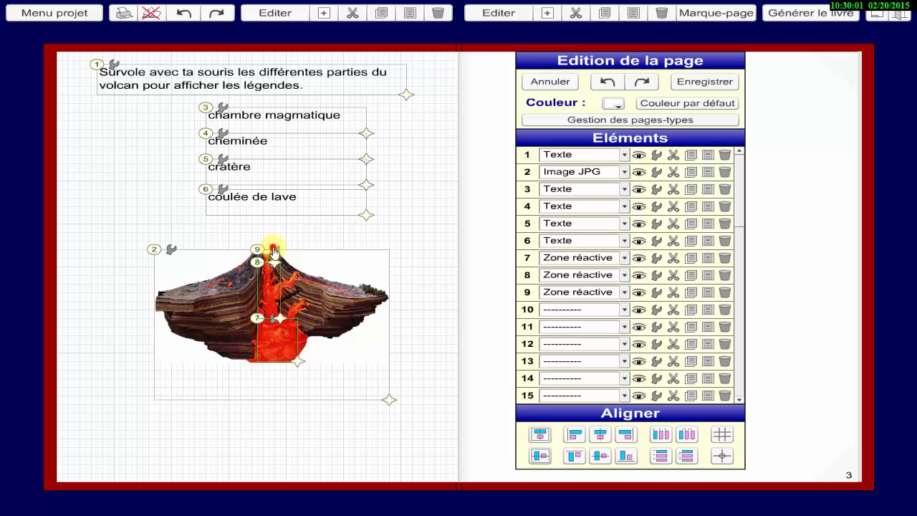
{"action": "left_click", "coordinate": [274, 250]}
{"action": "left_click_drag", "start_coordinate": [355, 316], "coordinate": [344, 317]}
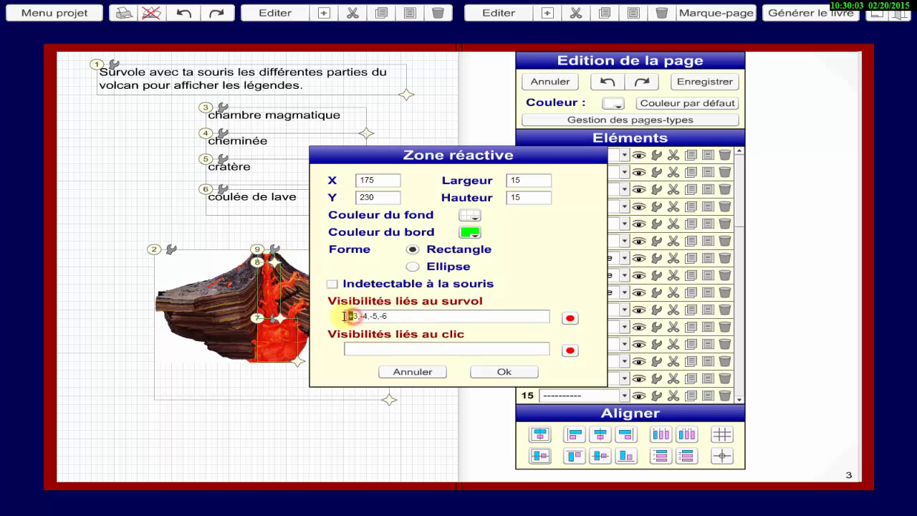
{"action": "type", "text": "-4,"}
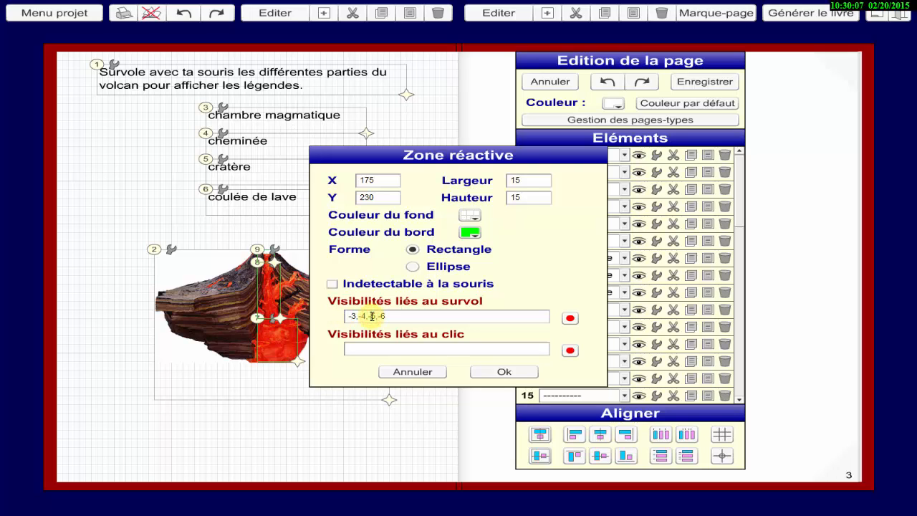
{"action": "type", "text": "+"}
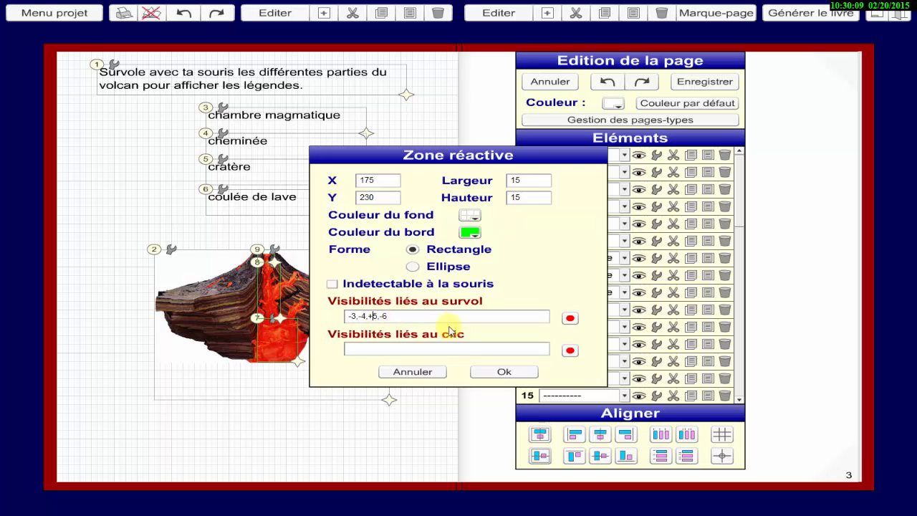
{"action": "left_click", "coordinate": [487, 371]}
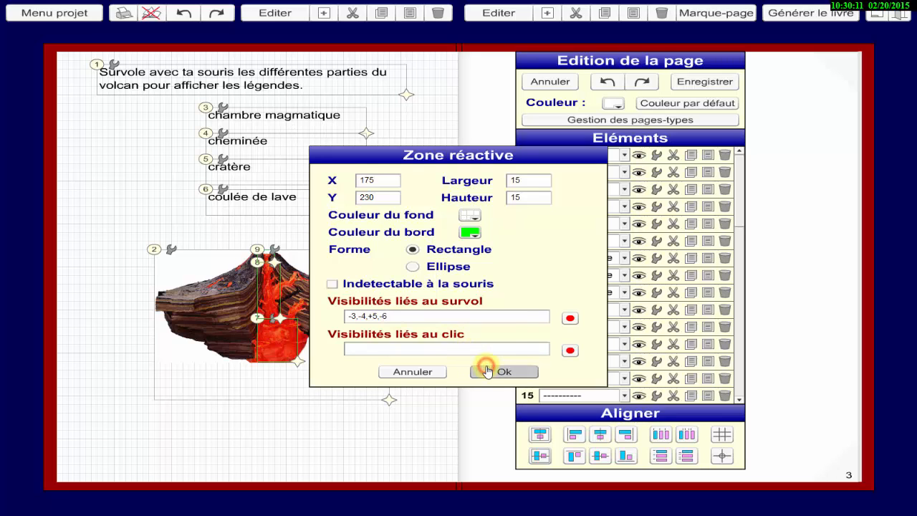
Paste the reactive zone as element 10 over the upper lava flow, about 20 by 15 at X 205, Y 255, with hover visibilities -3,-4,-5,+6.
{"action": "left_click", "coordinate": [693, 295]}
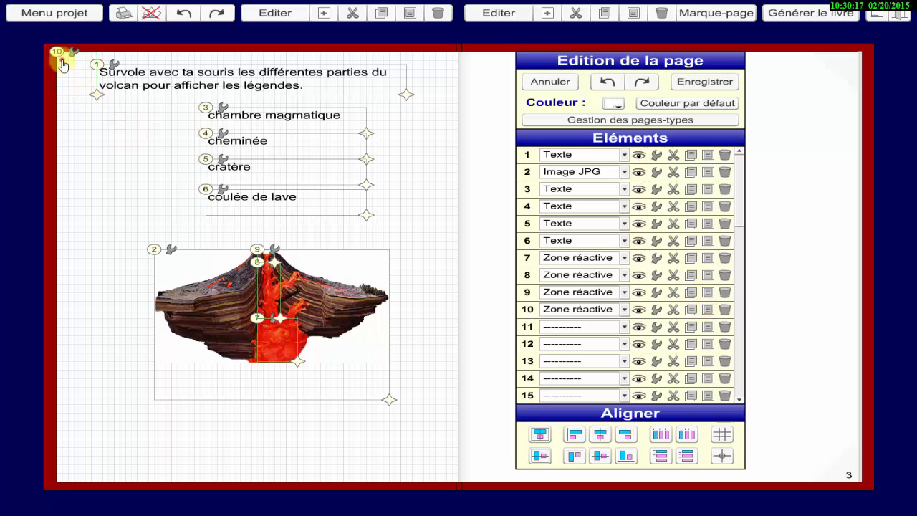
{"action": "left_click_drag", "start_coordinate": [63, 65], "coordinate": [296, 279]}
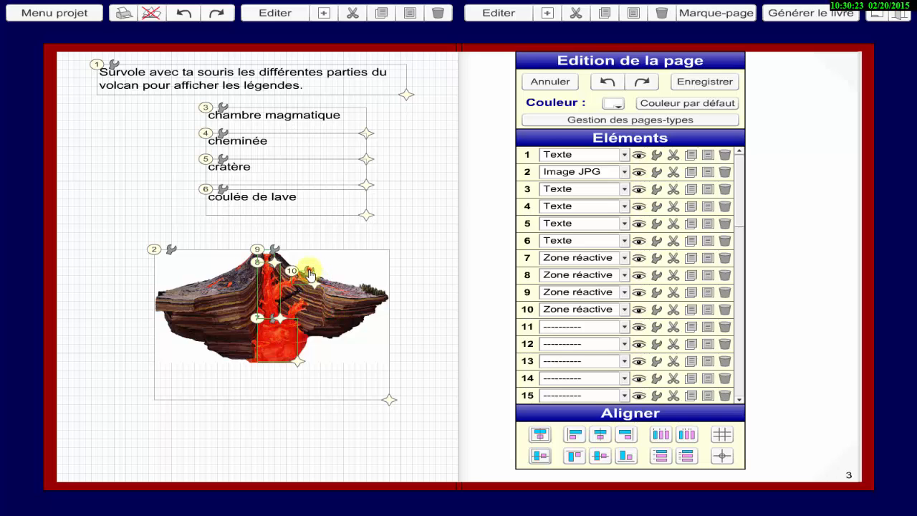
{"action": "left_click", "coordinate": [308, 269]}
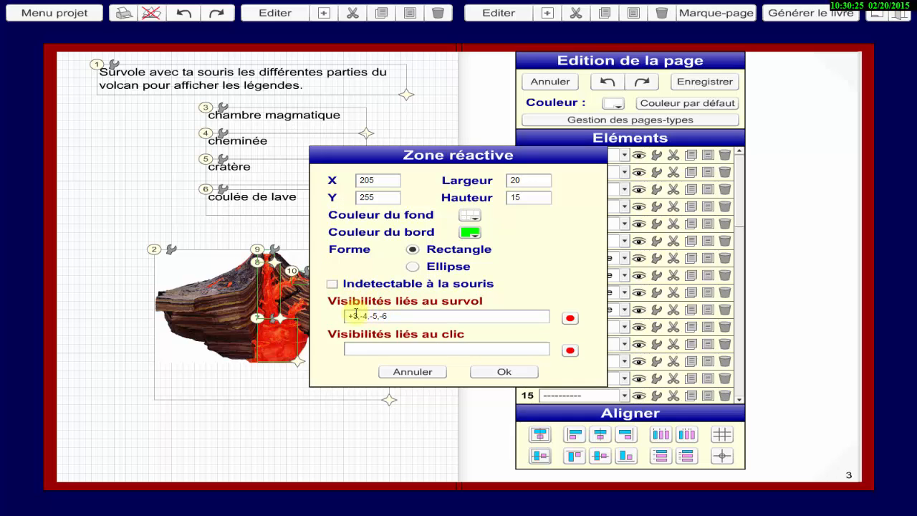
{"action": "left_click_drag", "start_coordinate": [354, 315], "coordinate": [324, 318]}
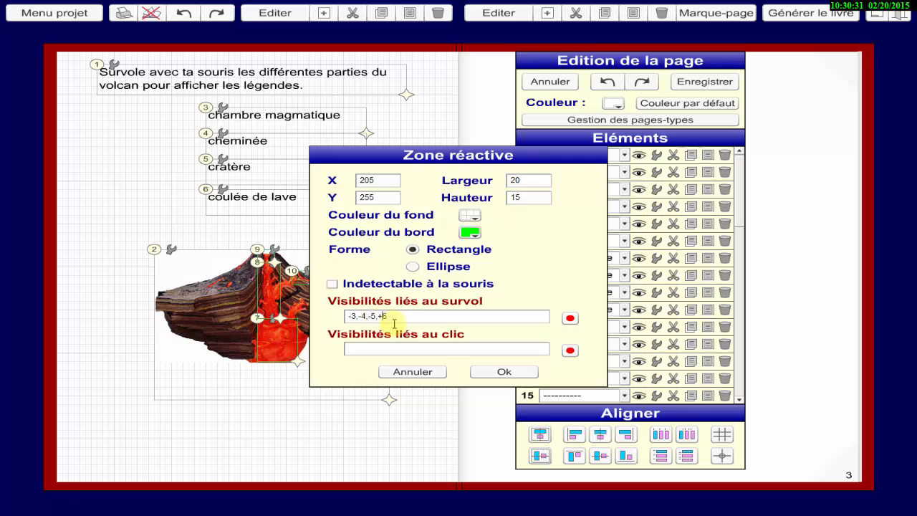
{"action": "left_click", "coordinate": [502, 371]}
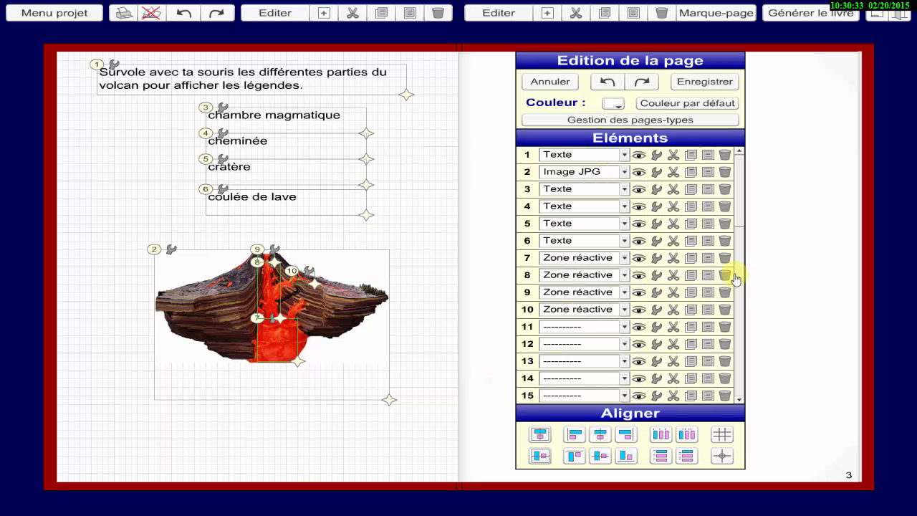
Copy zone 10 to elements 11 and 12 and place them down the lava flow, about 20 by 10, at X 230, Y 265 and X 255, Y 275.
{"action": "left_click", "coordinate": [687, 310]}
{"action": "left_click", "coordinate": [708, 327]}
{"action": "left_click", "coordinate": [708, 344]}
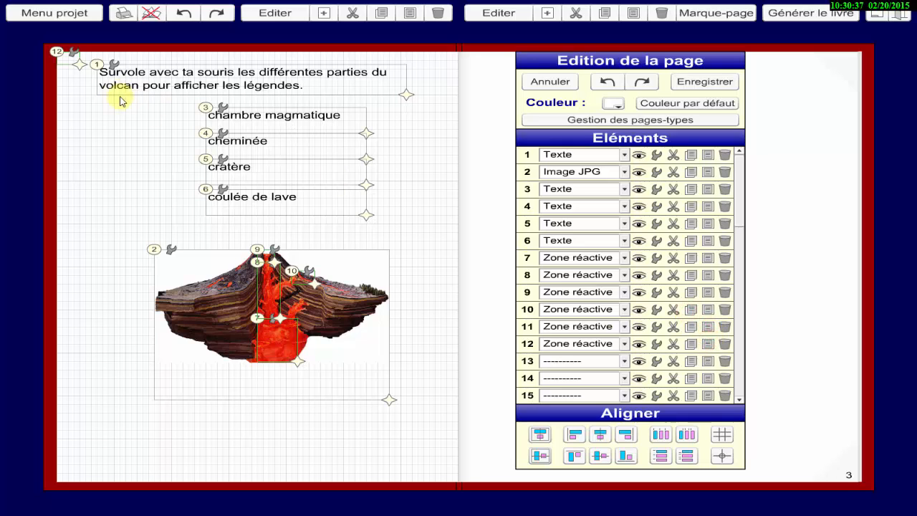
{"action": "left_click_drag", "start_coordinate": [62, 54], "coordinate": [381, 303]}
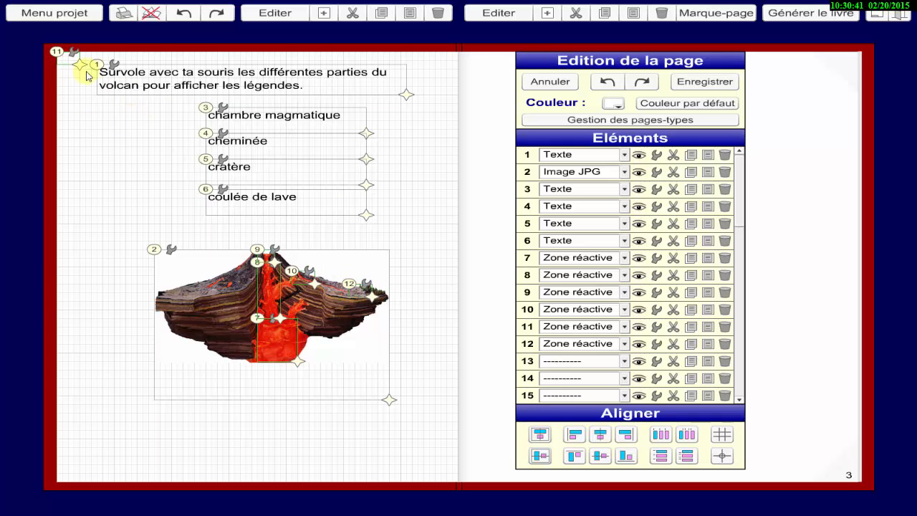
{"action": "left_click", "coordinate": [54, 50]}
{"action": "left_click_drag", "start_coordinate": [72, 90], "coordinate": [343, 297]}
{"action": "left_click", "coordinate": [424, 270]}
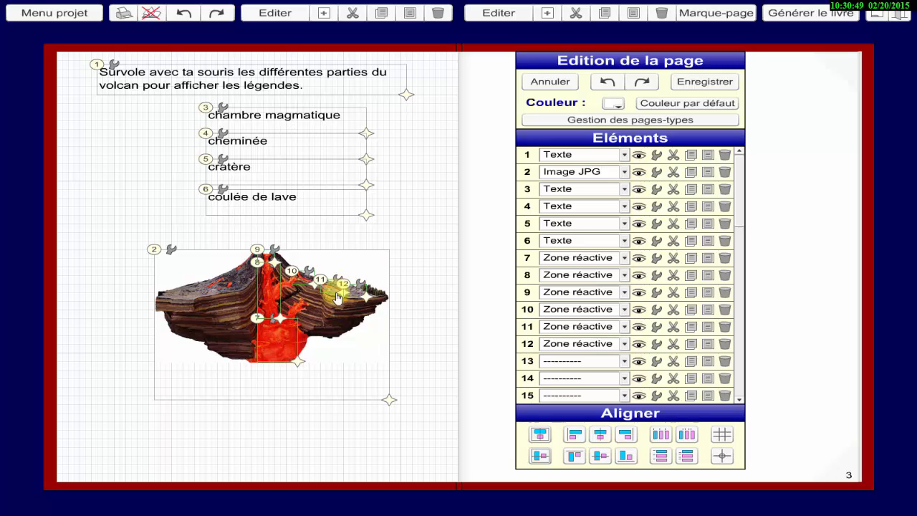
{"action": "left_click_drag", "start_coordinate": [348, 285], "coordinate": [372, 290]}
{"action": "left_click_drag", "start_coordinate": [363, 288], "coordinate": [348, 292]}
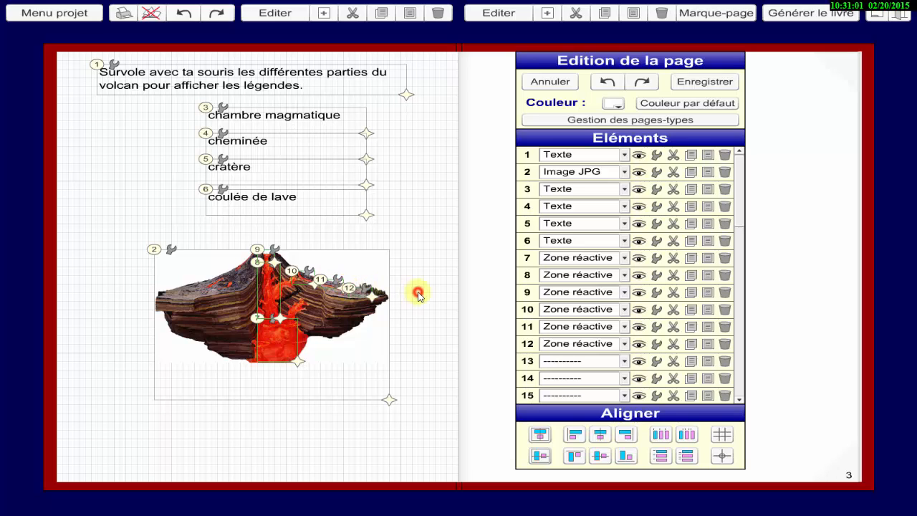
Save the page and test the hover labels of the magma chamber, chimney, crater and lava flow zones.
{"action": "left_click", "coordinate": [719, 82]}
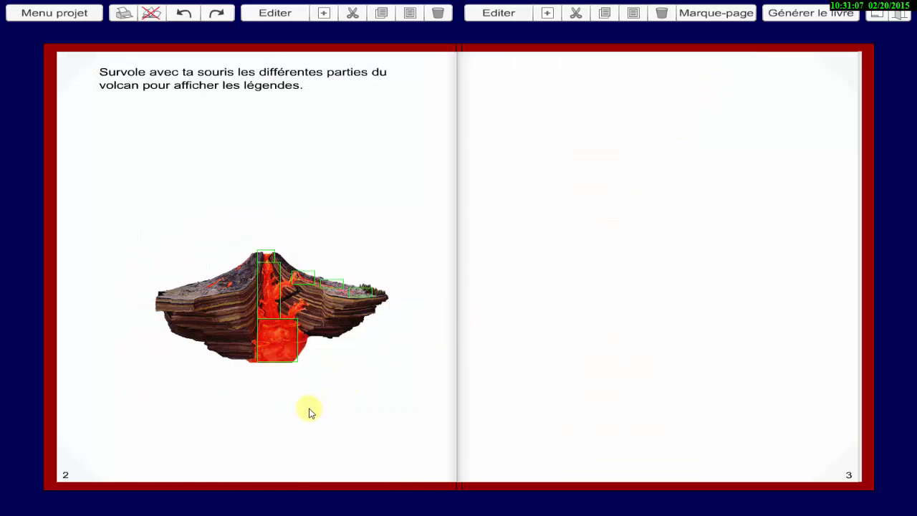
{"action": "mouse_move", "coordinate": [278, 342]}
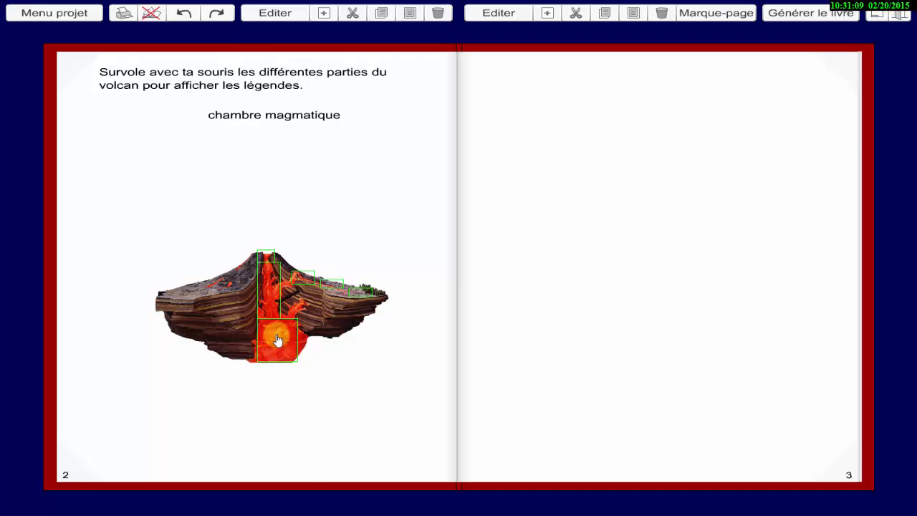
{"action": "mouse_move", "coordinate": [273, 303]}
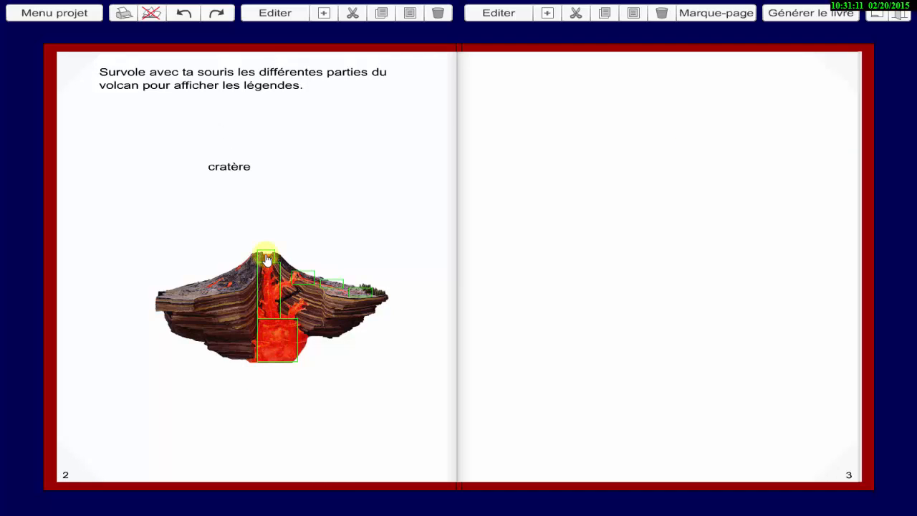
{"action": "mouse_move", "coordinate": [301, 278]}
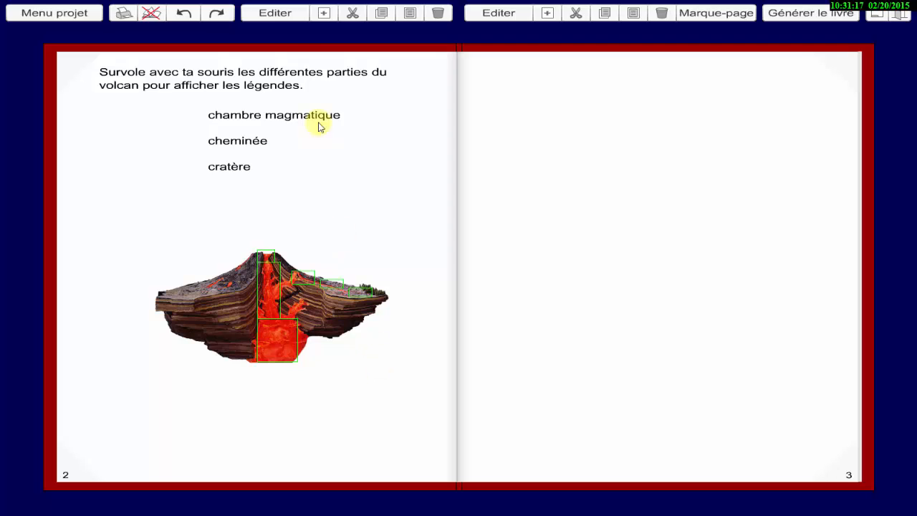
Reopen the page for editing and add text element 13 over all four labels, about 160 by 150 at X 120, Y 55.
{"action": "left_click", "coordinate": [275, 13]}
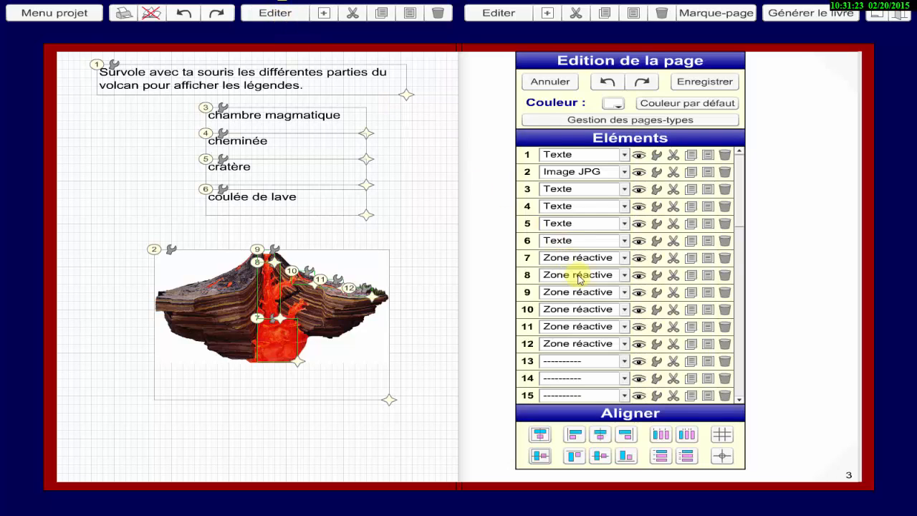
{"action": "left_click", "coordinate": [625, 362]}
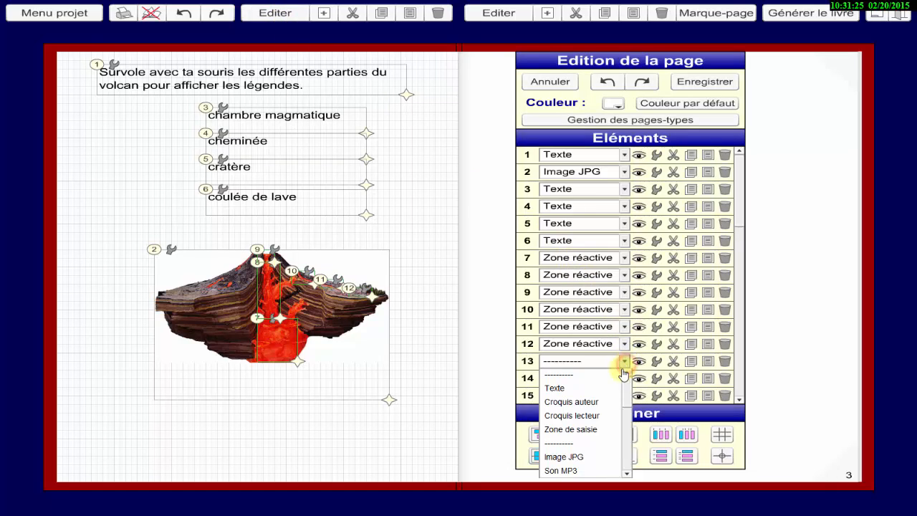
{"action": "left_click", "coordinate": [598, 390]}
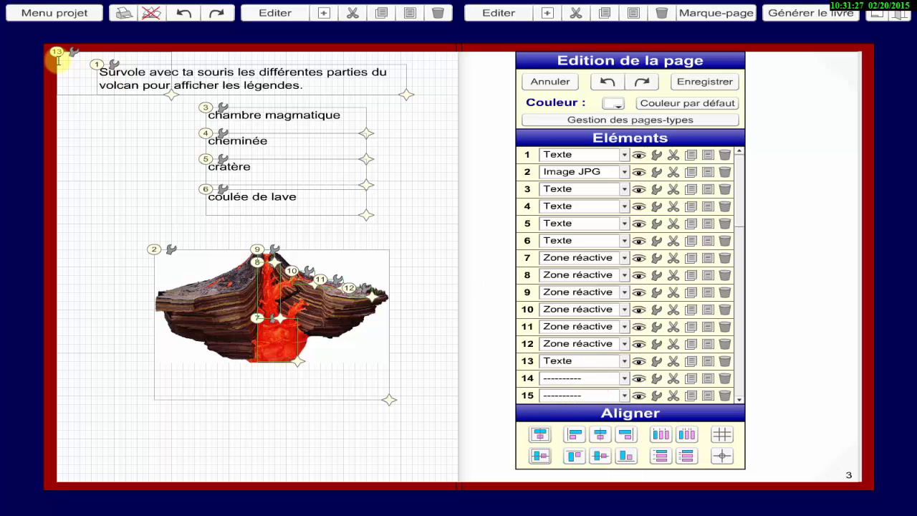
{"action": "left_click_drag", "start_coordinate": [61, 56], "coordinate": [212, 112]}
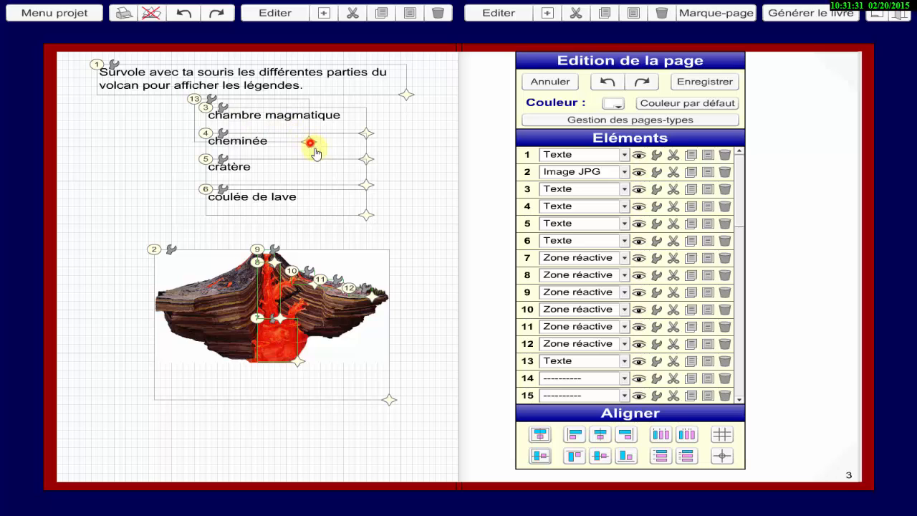
{"action": "left_click_drag", "start_coordinate": [316, 154], "coordinate": [379, 231]}
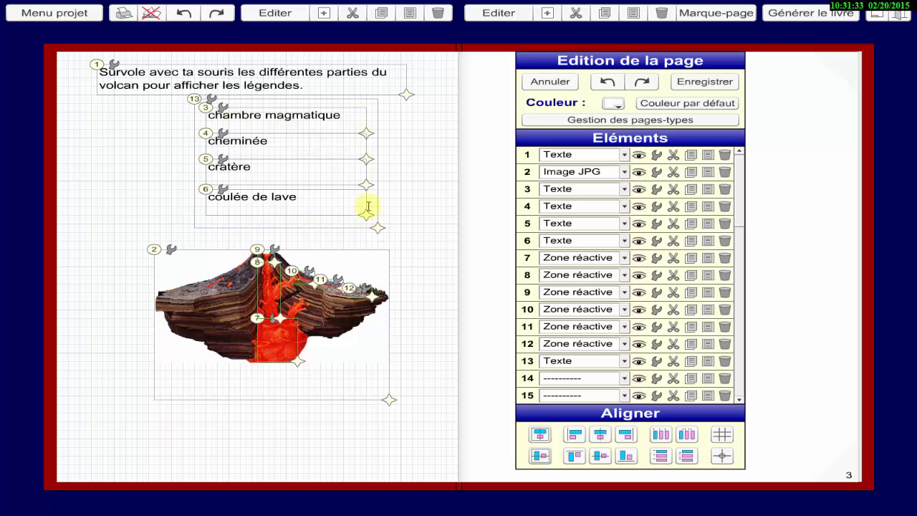
Give text element 13 a white background colour (255, 255, 255) and apply its settings.
{"action": "left_click", "coordinate": [211, 102]}
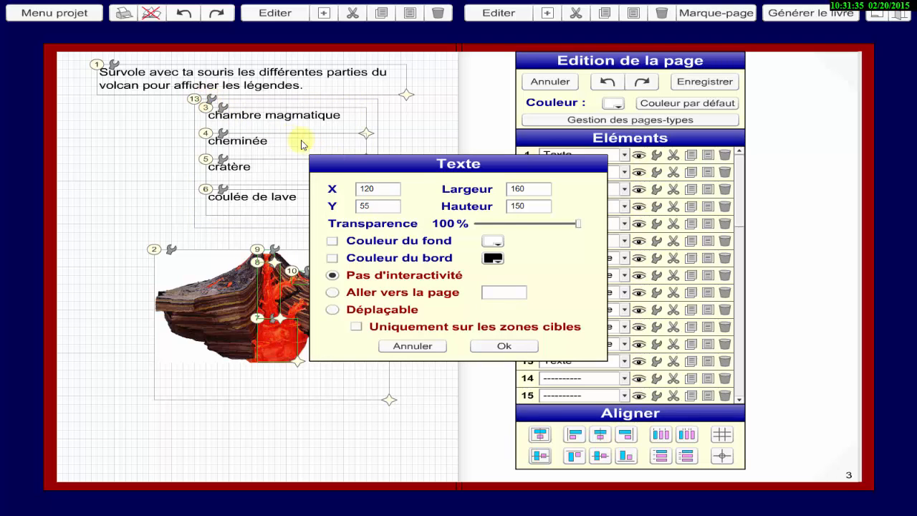
{"action": "left_click", "coordinate": [490, 242]}
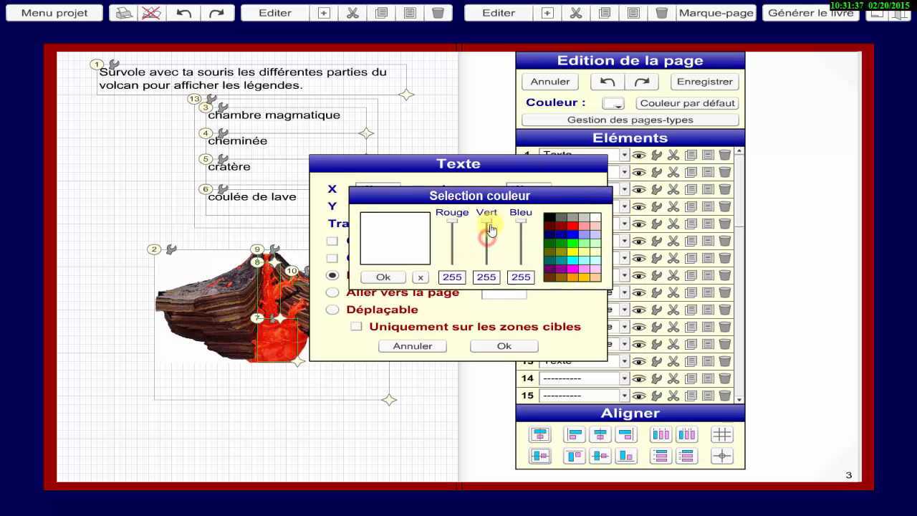
{"action": "left_click", "coordinate": [382, 277]}
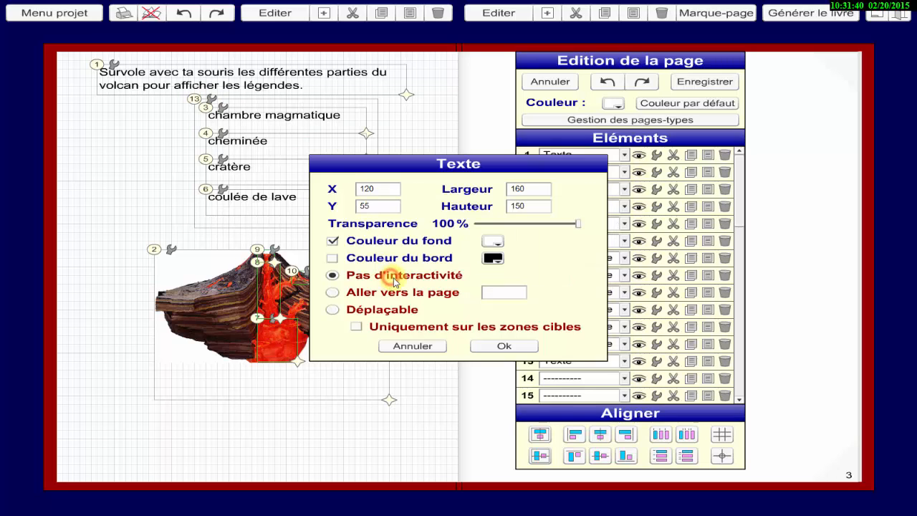
{"action": "left_click", "coordinate": [505, 347]}
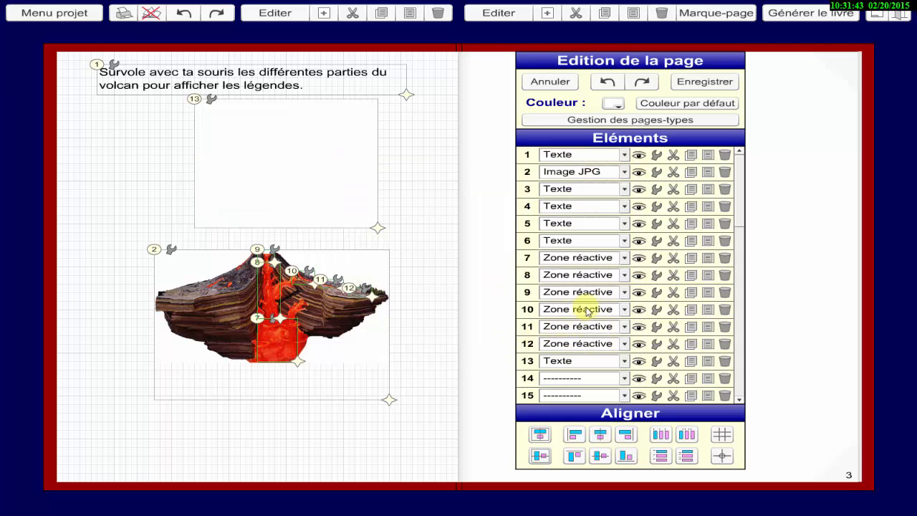
Set reactive zone 7's hover visibilities to +3,-4,-5,-6,-13, copy the ",-13" portion for reuse, and apply the settings.
{"action": "left_click", "coordinate": [656, 257]}
{"action": "left_click", "coordinate": [432, 314]}
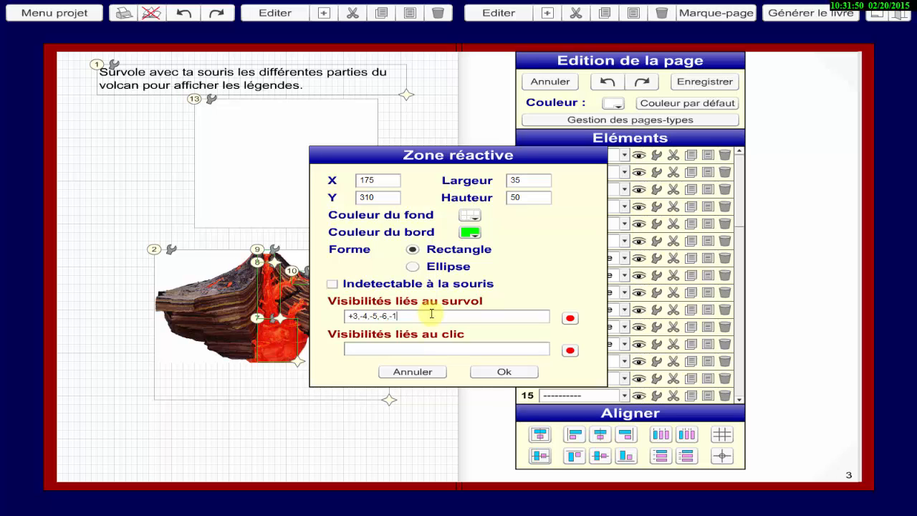
{"action": "left_click_drag", "start_coordinate": [405, 316], "coordinate": [389, 316]}
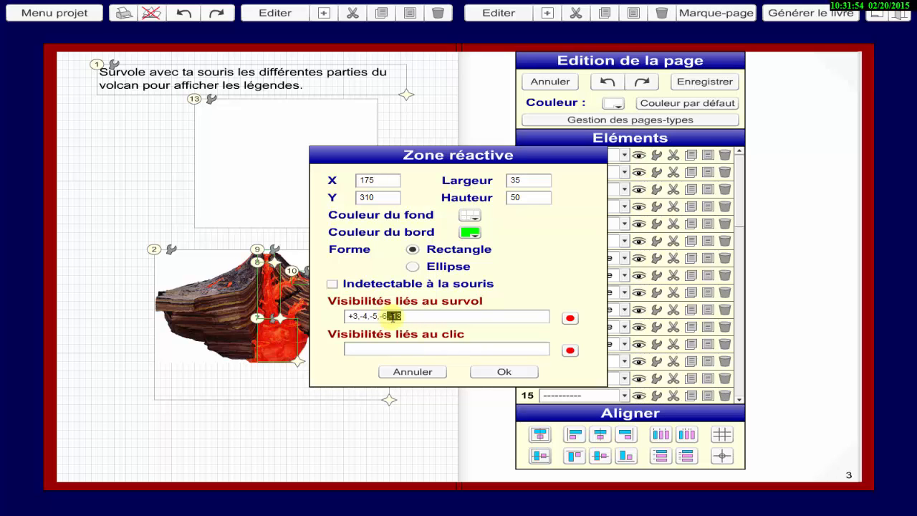
{"action": "right_click", "coordinate": [396, 316]}
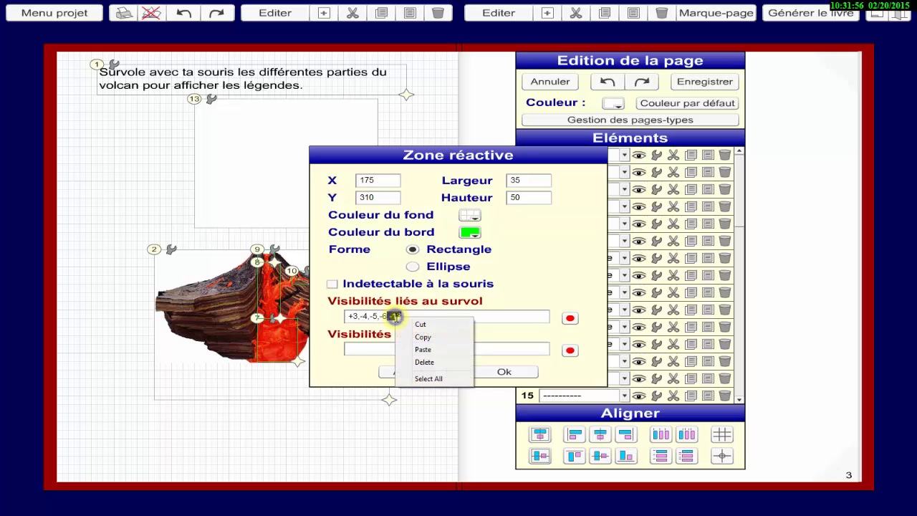
{"action": "left_click", "coordinate": [415, 342]}
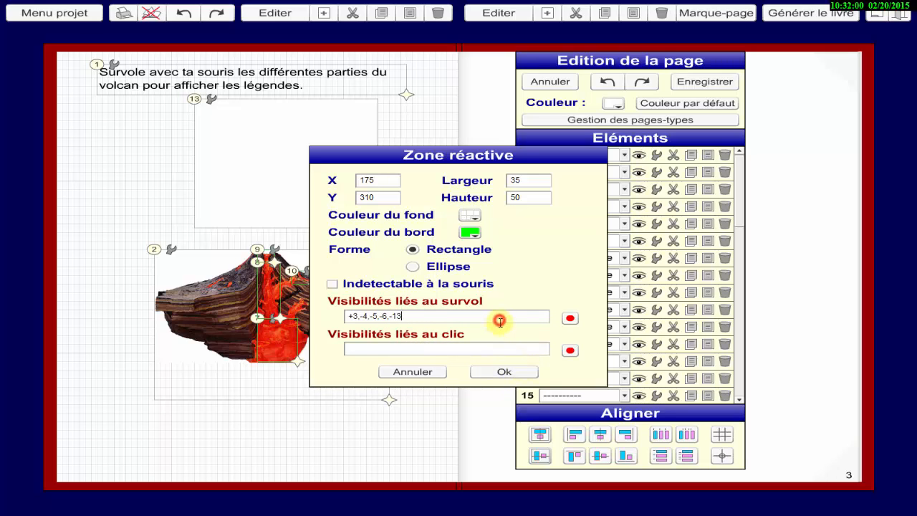
{"action": "left_click", "coordinate": [504, 371]}
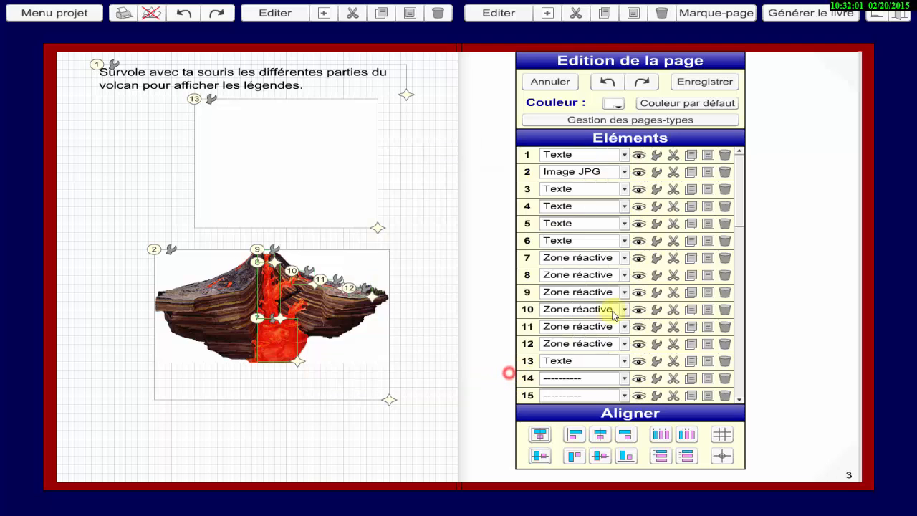
Append the copied ",-13" to the hover visibilities of reactive zones 8 and 9, applying each.
{"action": "left_click", "coordinate": [656, 277]}
{"action": "right_click", "coordinate": [446, 318]}
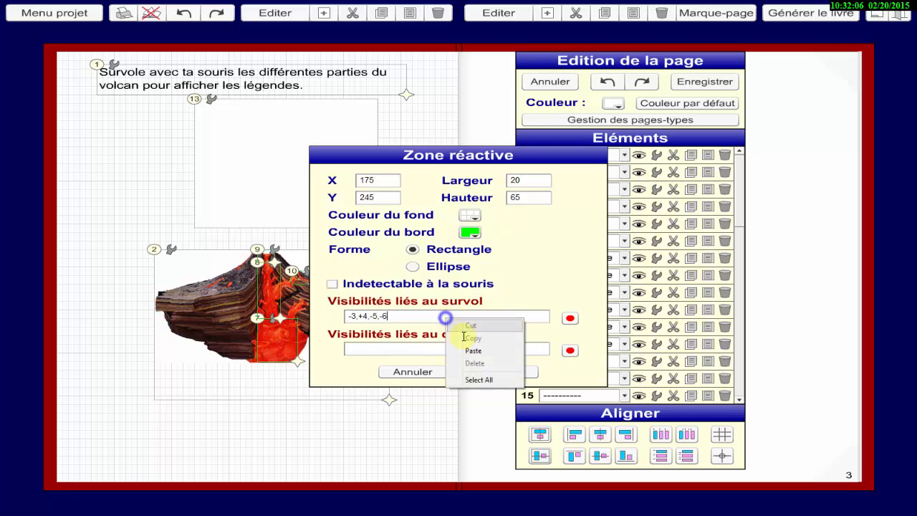
{"action": "left_click", "coordinate": [473, 351]}
{"action": "left_click", "coordinate": [495, 371]}
{"action": "left_click", "coordinate": [655, 292]}
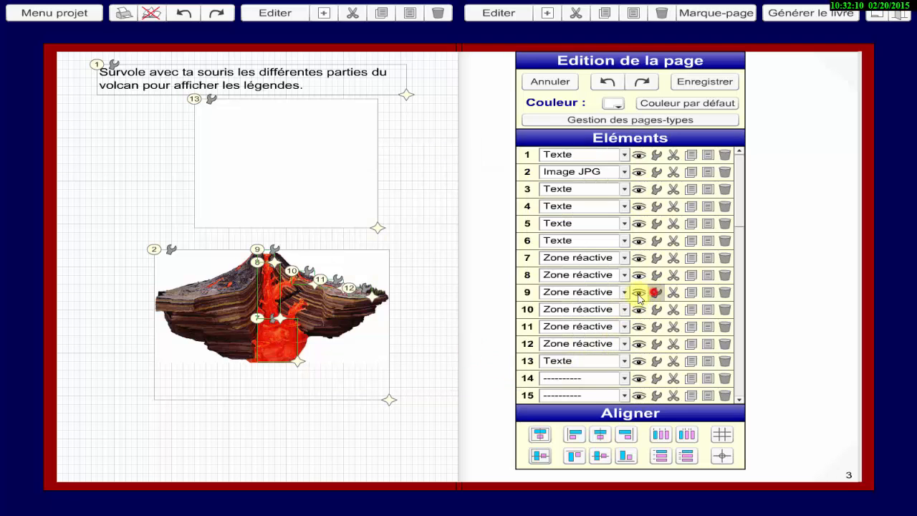
{"action": "right_click", "coordinate": [446, 313]}
{"action": "left_click", "coordinate": [470, 351]}
{"action": "left_click", "coordinate": [490, 368]}
Add the copied ",-13" to reactive zones 10 and 11 so both have hover visibilities -3,-4,-5,+6,-13.
{"action": "left_click", "coordinate": [657, 309]}
{"action": "right_click", "coordinate": [422, 313]}
{"action": "left_click", "coordinate": [444, 351]}
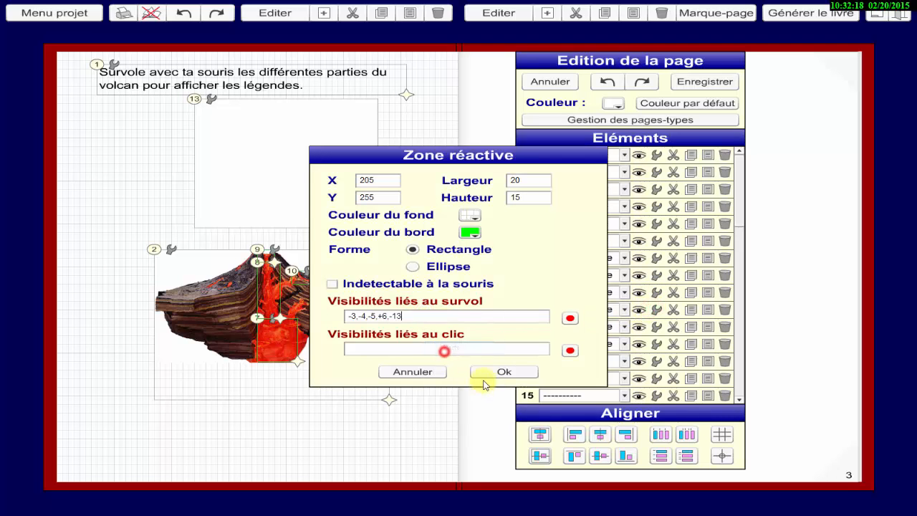
{"action": "left_click", "coordinate": [494, 371]}
{"action": "left_click", "coordinate": [655, 327]}
{"action": "right_click", "coordinate": [412, 318]}
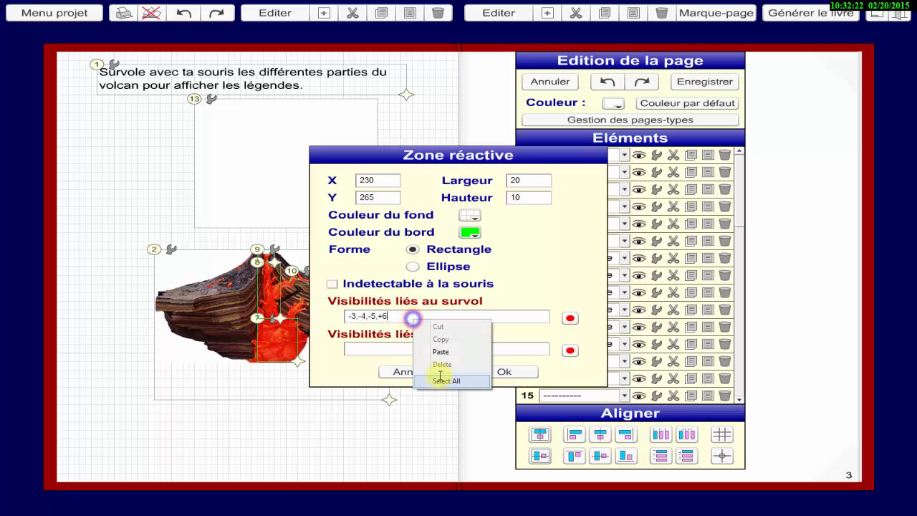
{"action": "left_click", "coordinate": [440, 351]}
{"action": "left_click", "coordinate": [504, 372]}
{"action": "left_click", "coordinate": [657, 327]}
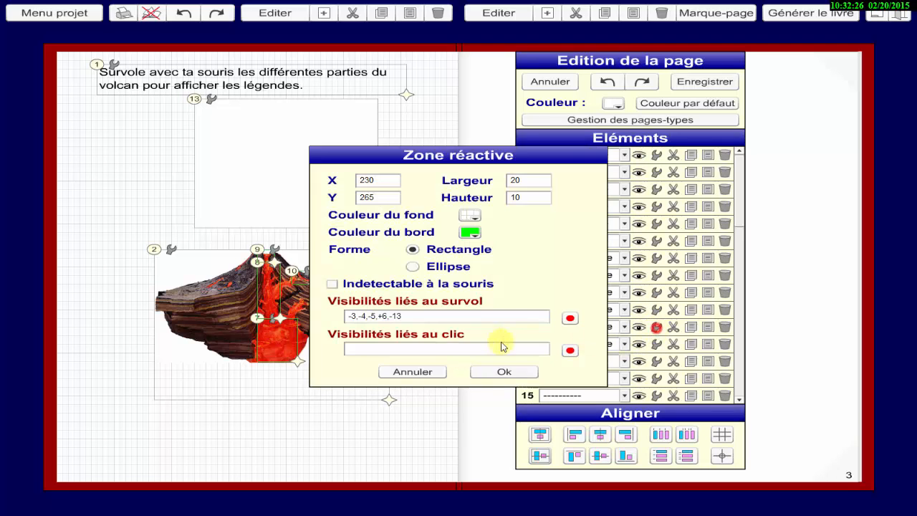
{"action": "left_click", "coordinate": [504, 371]}
Append ",-13" to reactive zone 12's hover visibilities, apply the settings, and save the page.
{"action": "left_click", "coordinate": [656, 344]}
{"action": "left_click", "coordinate": [426, 314]}
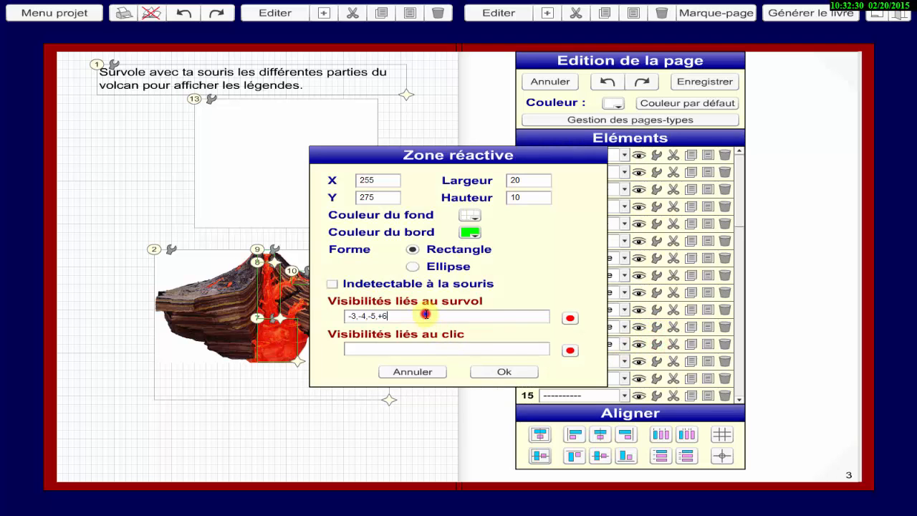
{"action": "right_click", "coordinate": [425, 314]}
{"action": "left_click", "coordinate": [440, 351]}
{"action": "left_click", "coordinate": [504, 372]}
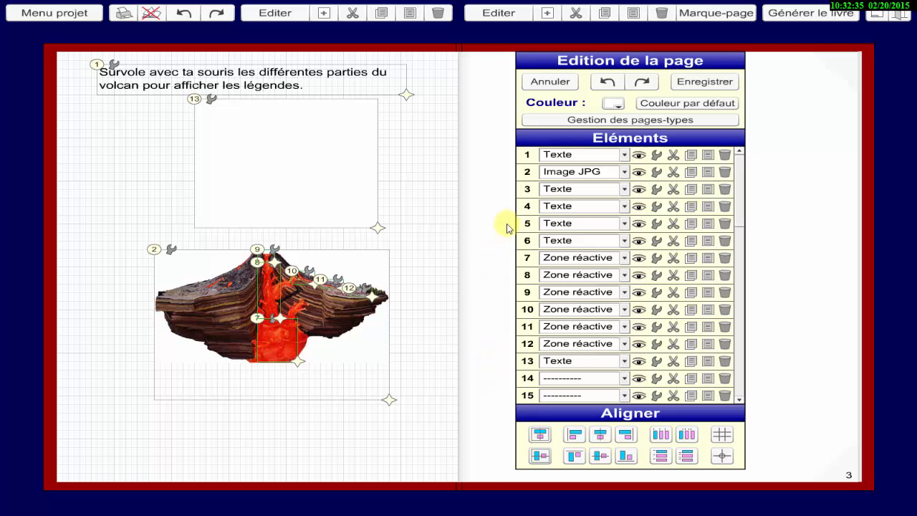
{"action": "left_click", "coordinate": [704, 81]}
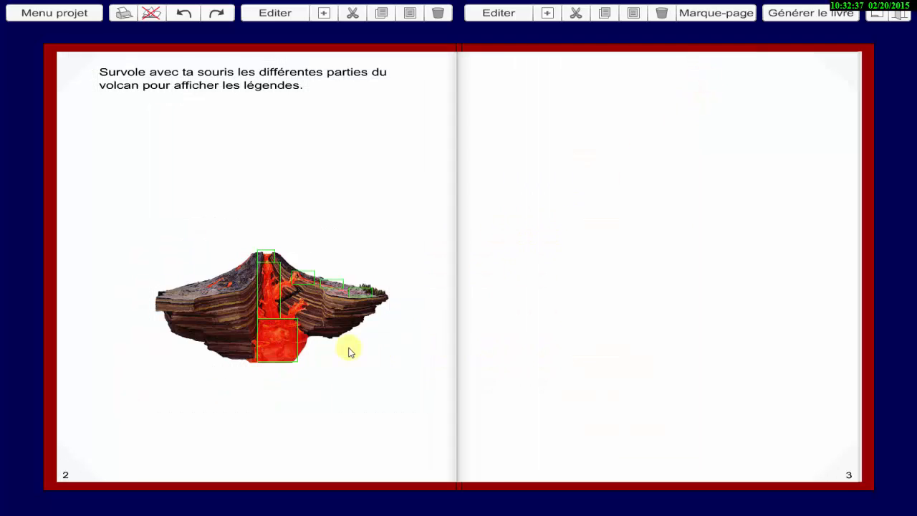
Reopen the volcano page for editing with mask element 13 hidden, and stack labels 4, 5 and 6 onto label 3.
{"action": "mouse_move", "coordinate": [272, 301]}
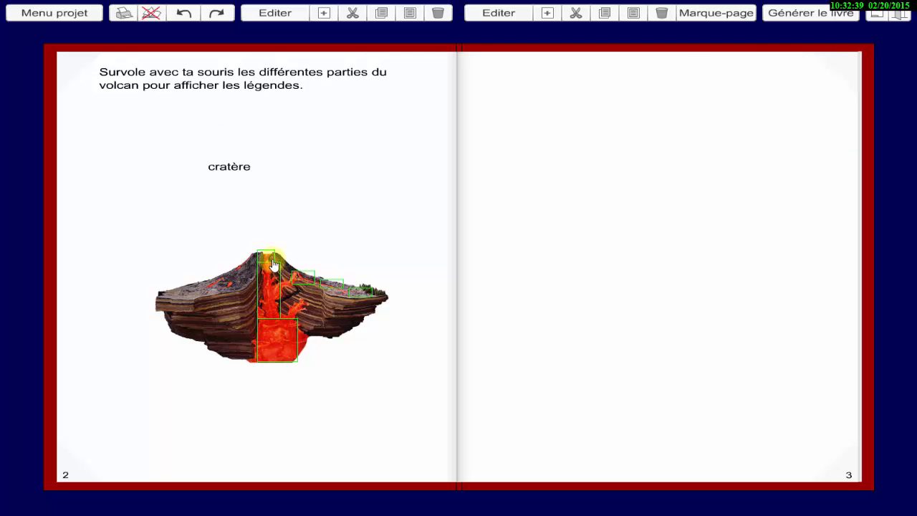
{"action": "mouse_move", "coordinate": [312, 286]}
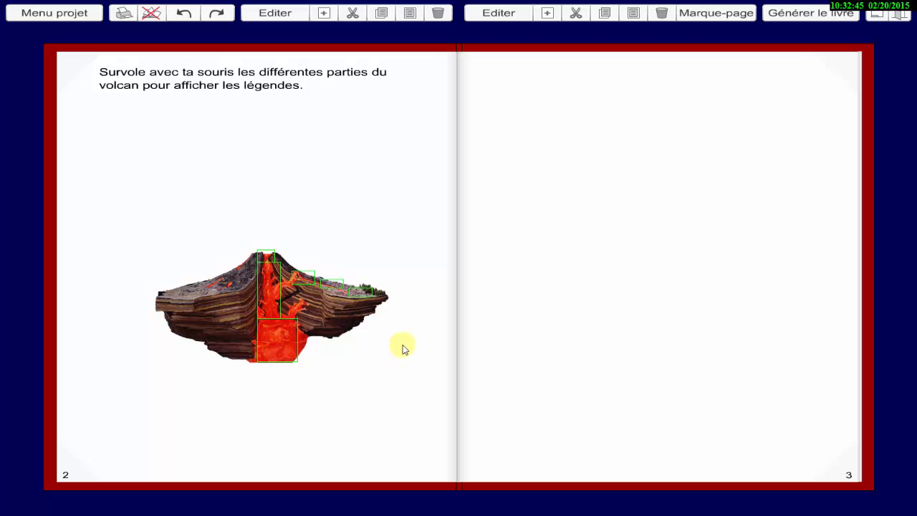
{"action": "left_click", "coordinate": [281, 12]}
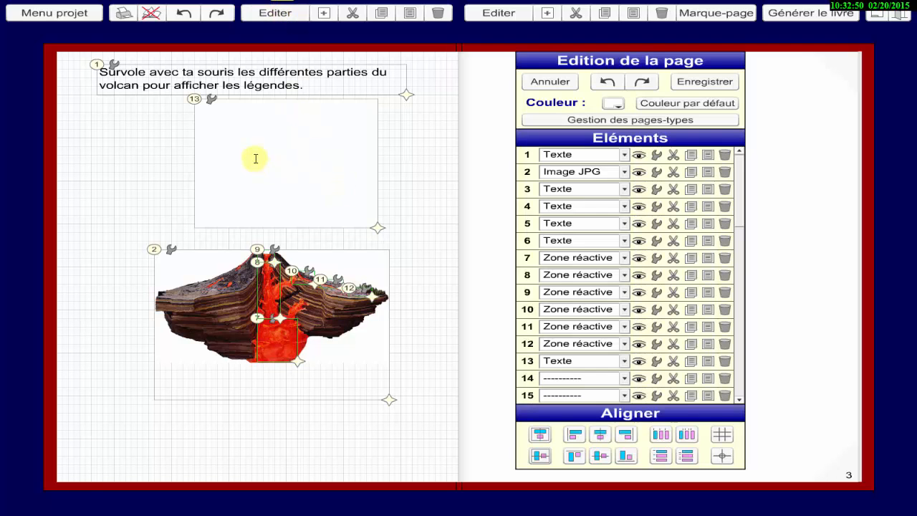
{"action": "left_click", "coordinate": [638, 363]}
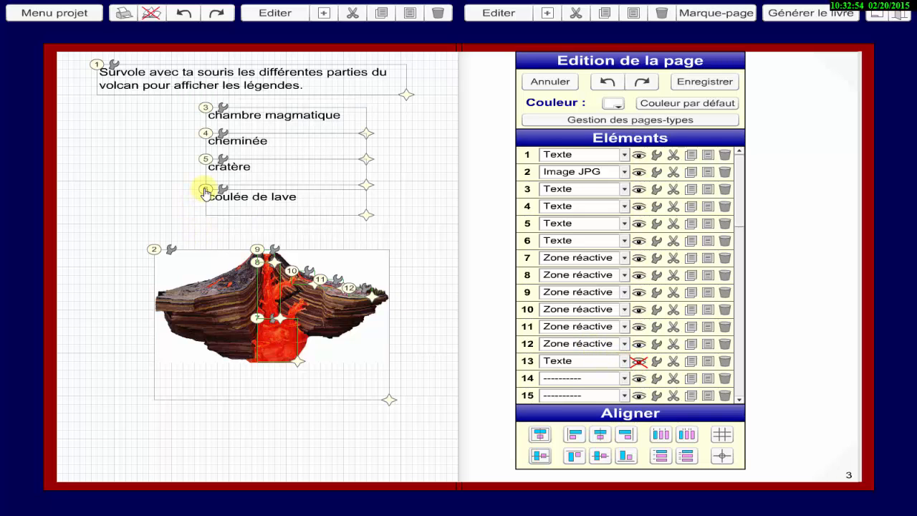
{"action": "left_click_drag", "start_coordinate": [205, 131], "coordinate": [206, 111]}
{"action": "left_click_drag", "start_coordinate": [205, 160], "coordinate": [205, 111]}
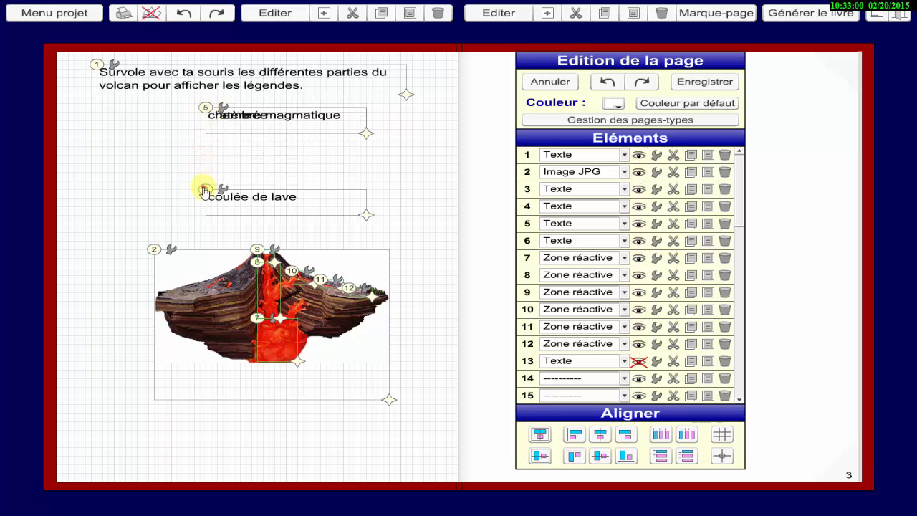
{"action": "left_click_drag", "start_coordinate": [204, 191], "coordinate": [210, 117]}
Select the four stacked labels and move them together down, midway between the instruction text and the volcano image.
{"action": "left_click_drag", "start_coordinate": [207, 111], "coordinate": [390, 165]}
{"action": "left_click_drag", "start_coordinate": [205, 112], "coordinate": [211, 164]}
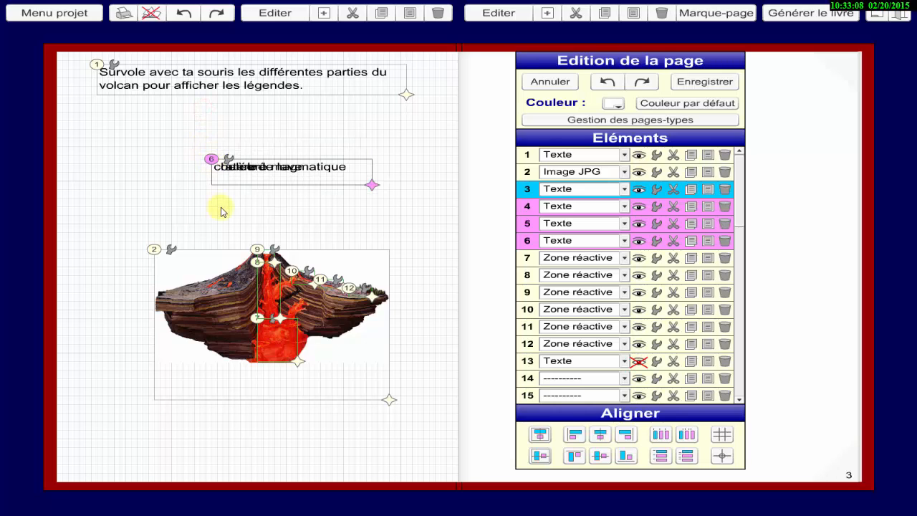
{"action": "left_click", "coordinate": [414, 236]}
Show mask element 13 again, move it down over the stacked labels, and shorten it to end above the volcano.
{"action": "left_click", "coordinate": [638, 361]}
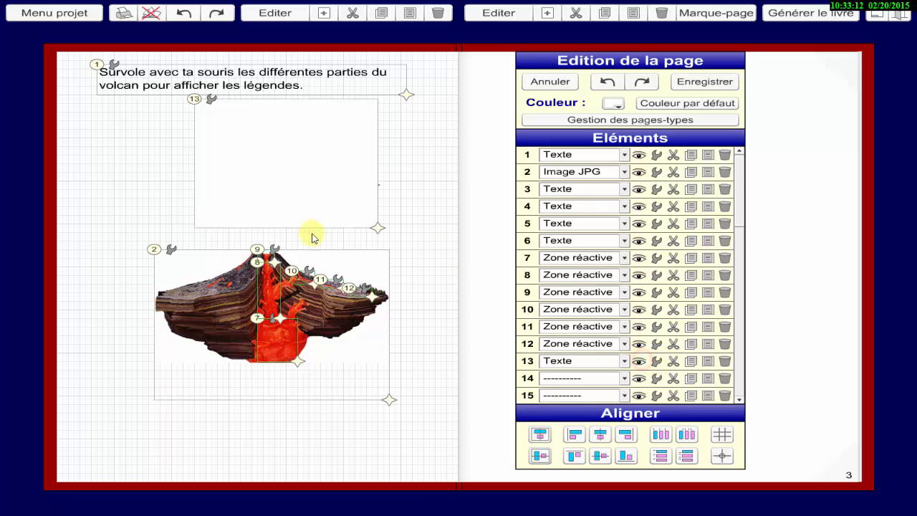
{"action": "left_click_drag", "start_coordinate": [195, 101], "coordinate": [198, 127]}
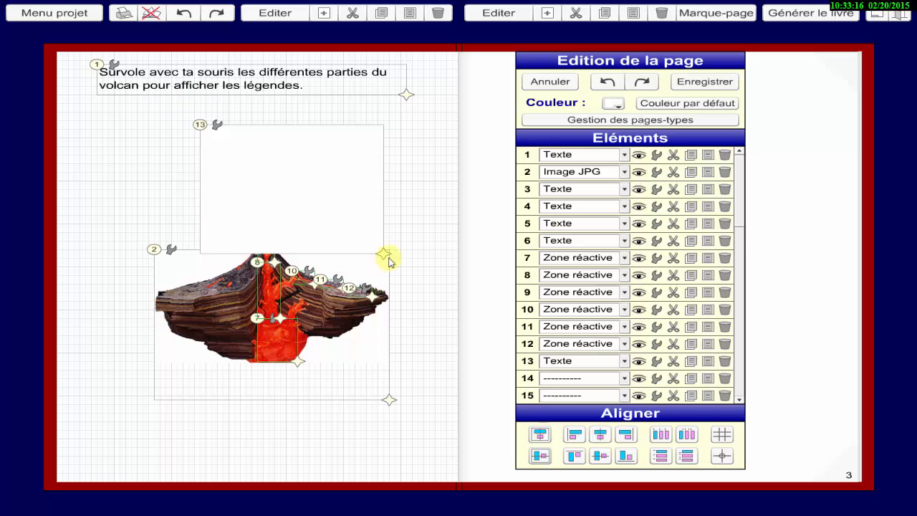
{"action": "left_click_drag", "start_coordinate": [384, 256], "coordinate": [384, 215]}
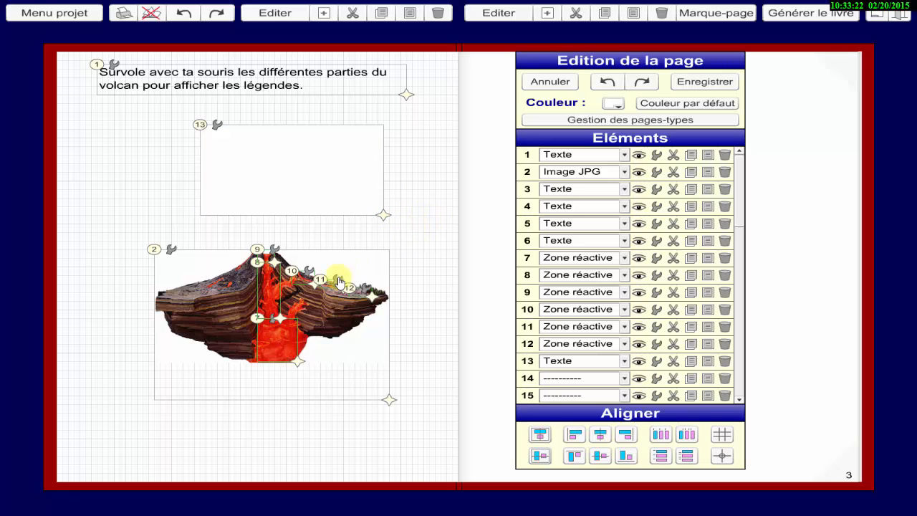
Make the border of reactive zone 7 fully transparent by setting its border colour's alpha to 0.
{"action": "left_click", "coordinate": [652, 258]}
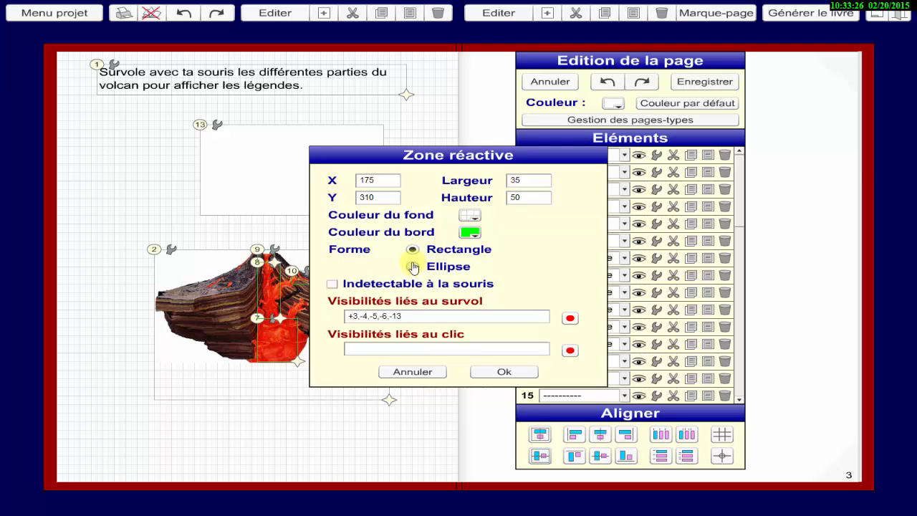
{"action": "left_click", "coordinate": [470, 232]}
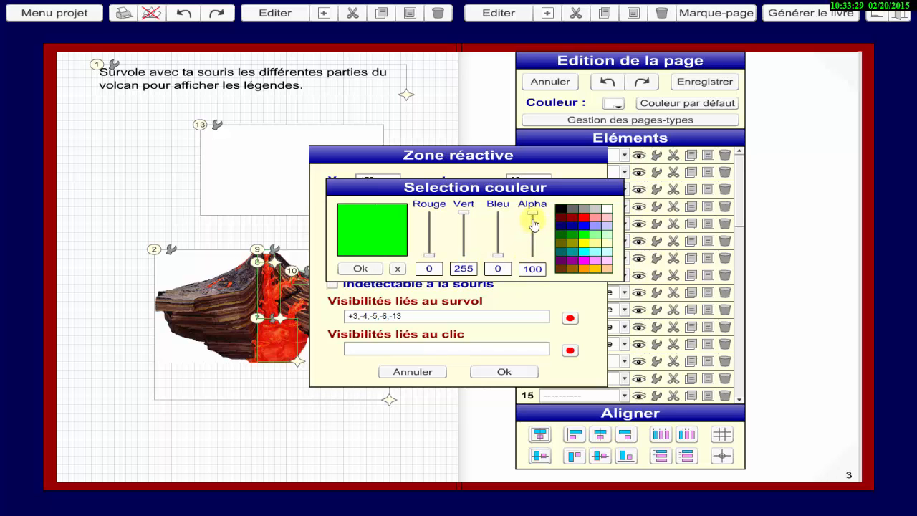
{"action": "left_click_drag", "start_coordinate": [534, 215], "coordinate": [531, 283]}
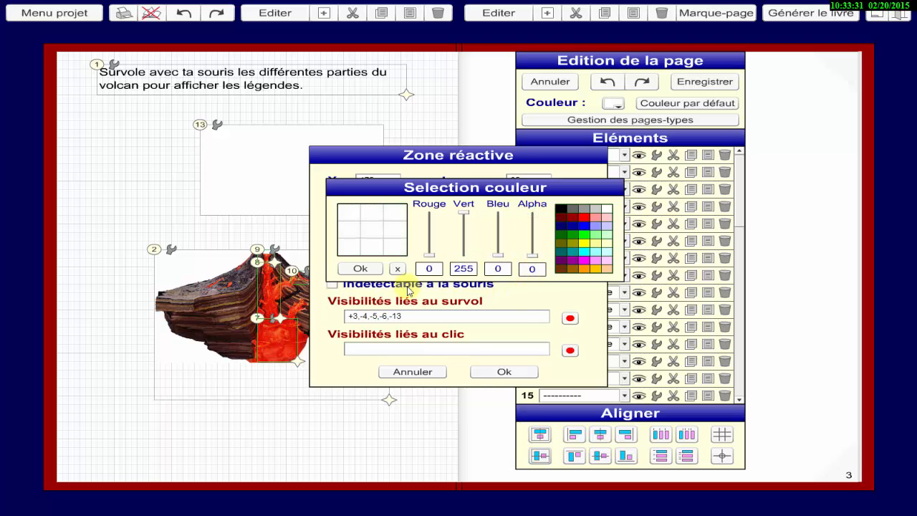
{"action": "left_click", "coordinate": [360, 269]}
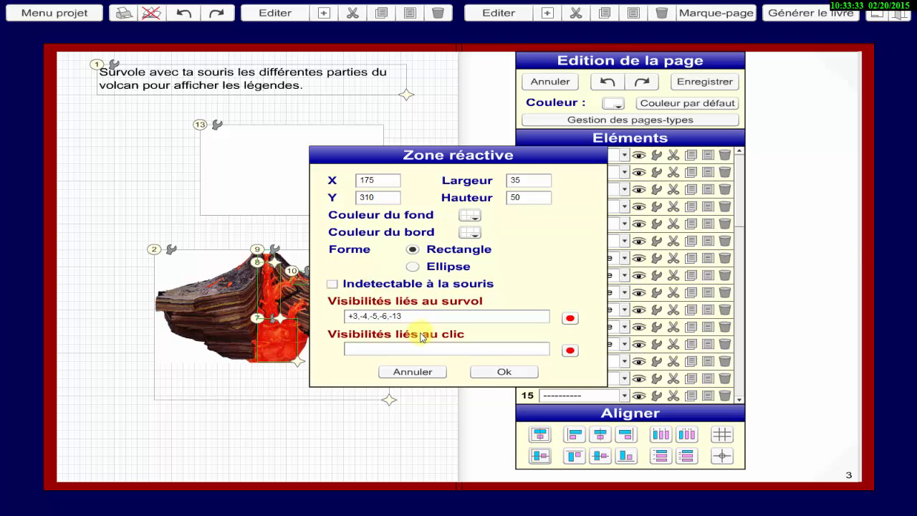
{"action": "left_click", "coordinate": [503, 371]}
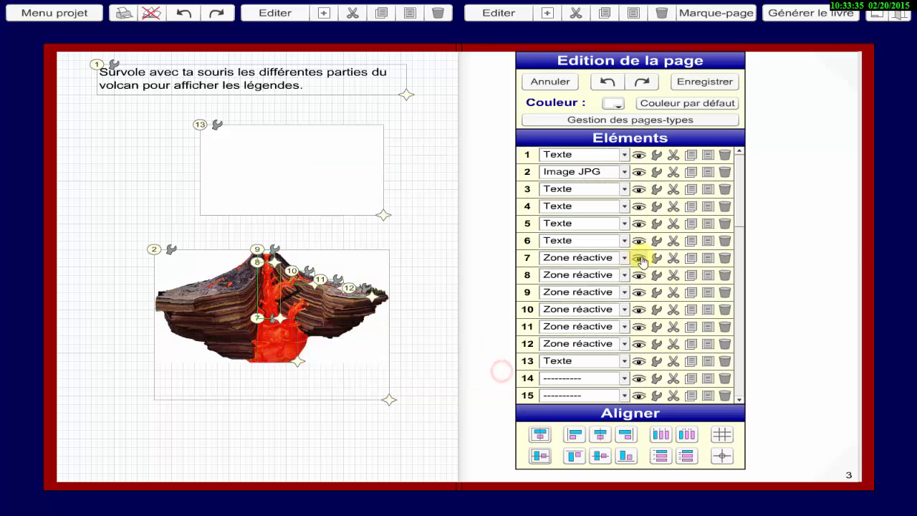
Set the border colour's alpha to 0 for reactive zone 8 and apply the settings.
{"action": "left_click", "coordinate": [654, 273]}
{"action": "left_click", "coordinate": [470, 232]}
{"action": "left_click_drag", "start_coordinate": [533, 213], "coordinate": [531, 269]}
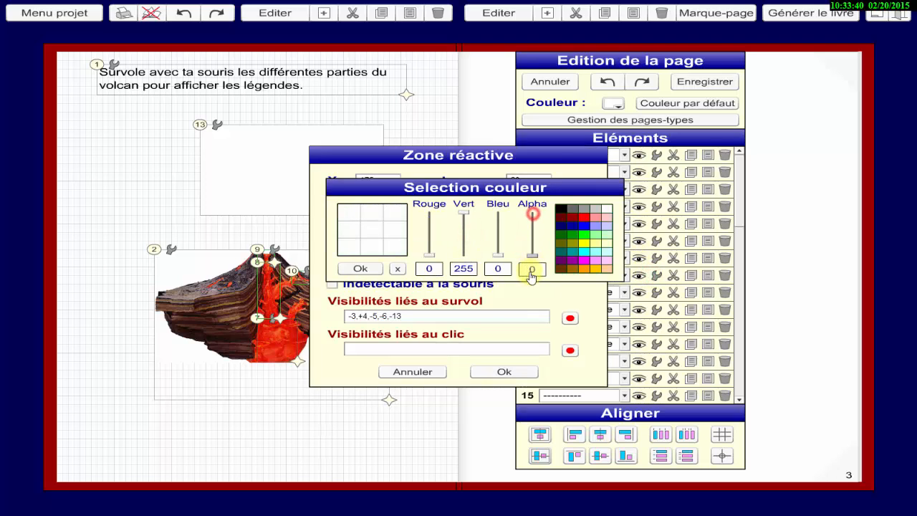
{"action": "left_click", "coordinate": [360, 269]}
{"action": "left_click", "coordinate": [521, 372]}
Set the border colour's alpha to 0 for reactive zone 9 and apply the settings.
{"action": "left_click", "coordinate": [655, 291]}
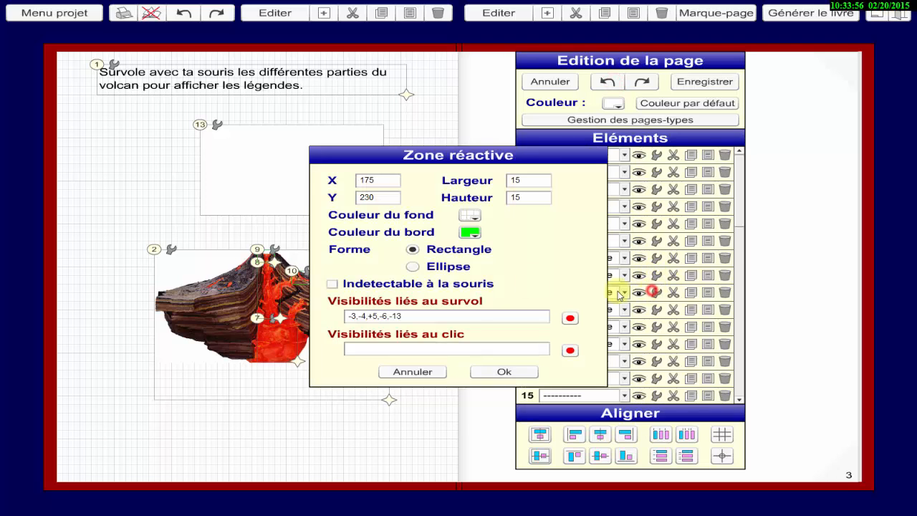
{"action": "left_click", "coordinate": [469, 232]}
{"action": "left_click_drag", "start_coordinate": [532, 214], "coordinate": [532, 266]}
{"action": "left_click", "coordinate": [360, 269]}
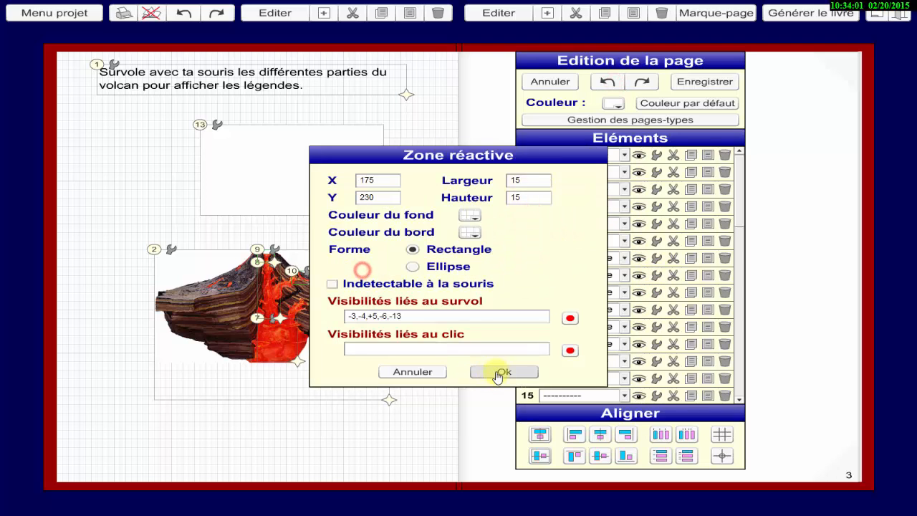
{"action": "left_click", "coordinate": [504, 372]}
Set the border colour's alpha to 0 for reactive zone 10 and apply the settings.
{"action": "left_click", "coordinate": [657, 310]}
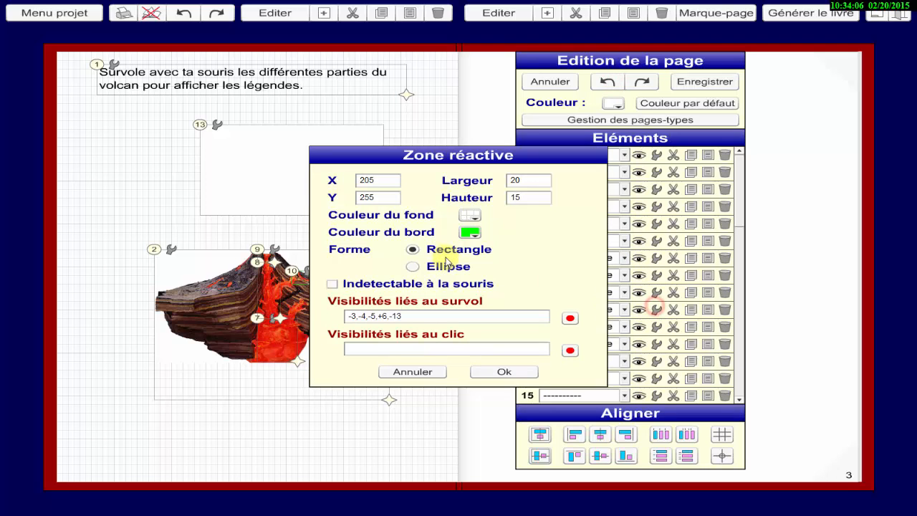
{"action": "left_click", "coordinate": [470, 232]}
{"action": "left_click_drag", "start_coordinate": [534, 213], "coordinate": [532, 269]}
{"action": "left_click", "coordinate": [360, 268]}
{"action": "left_click", "coordinate": [504, 371]}
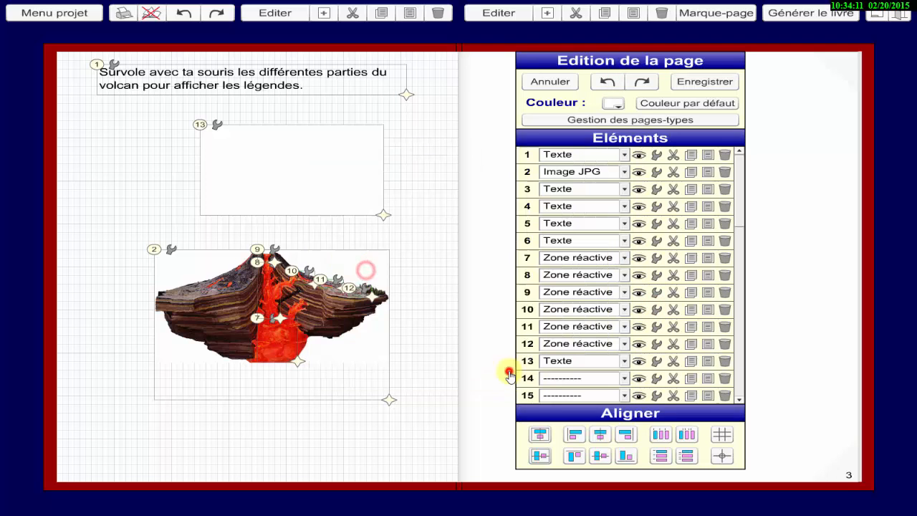
Set the border colour's alpha to 0 for reactive zone 11 and apply the settings.
{"action": "left_click", "coordinate": [655, 327]}
{"action": "left_click", "coordinate": [470, 233]}
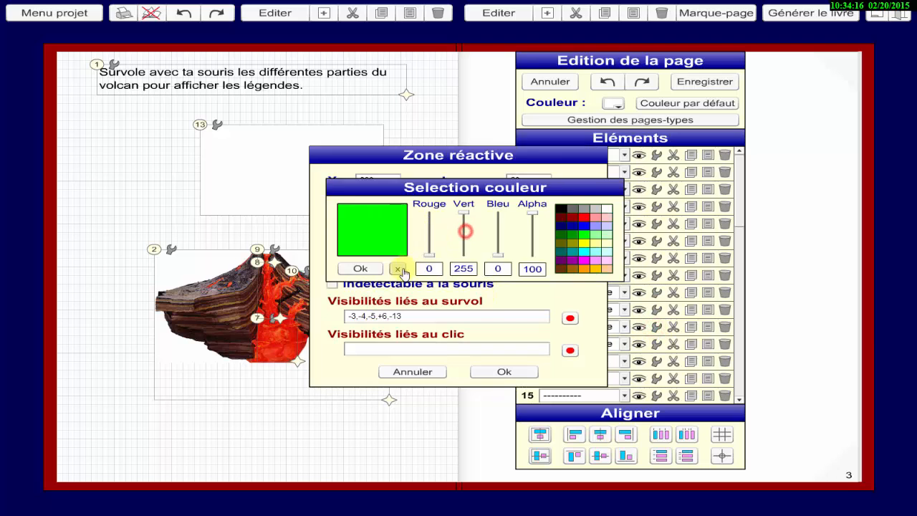
{"action": "left_click", "coordinate": [399, 269]}
{"action": "left_click", "coordinate": [470, 232]}
{"action": "left_click_drag", "start_coordinate": [532, 214], "coordinate": [530, 266]}
{"action": "left_click", "coordinate": [360, 269]}
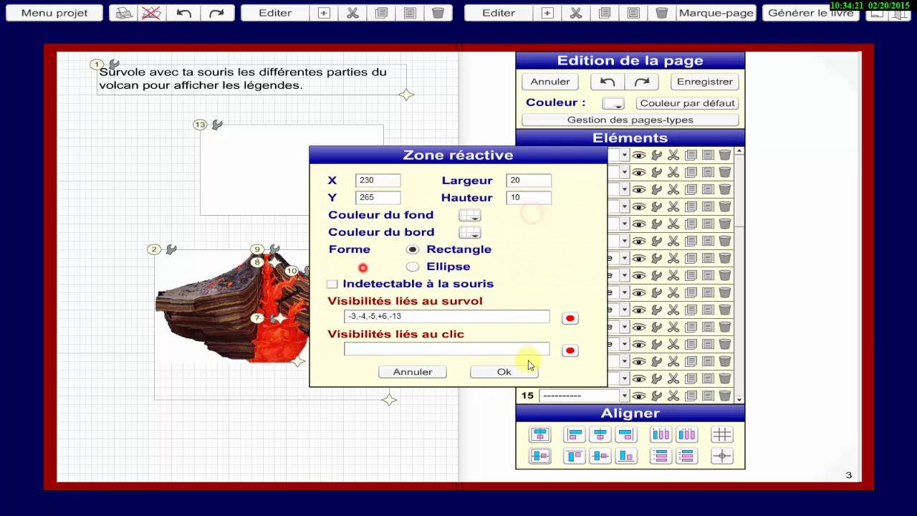
{"action": "left_click", "coordinate": [505, 372]}
Set the border colour's alpha to 0 for reactive zone 12, apply the settings, and save the page.
{"action": "left_click", "coordinate": [655, 344]}
{"action": "left_click", "coordinate": [469, 232]}
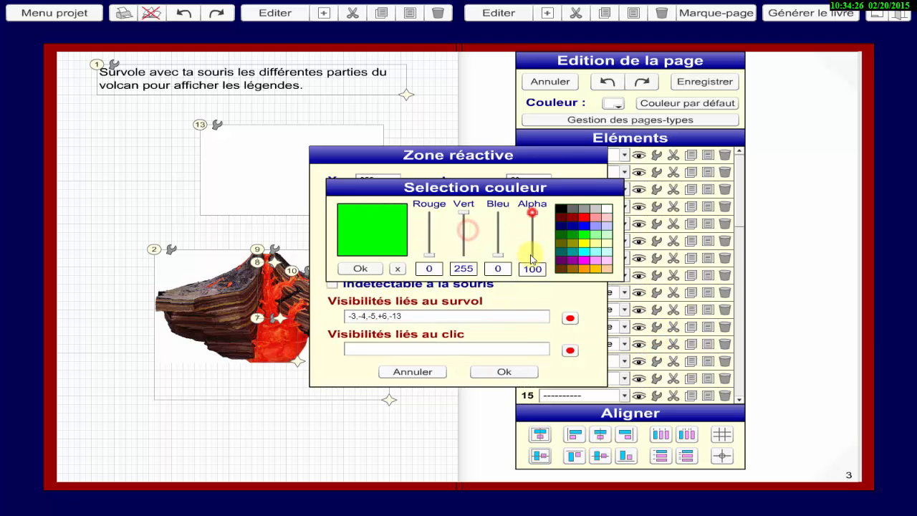
{"action": "left_click_drag", "start_coordinate": [532, 213], "coordinate": [535, 268]}
{"action": "left_click", "coordinate": [361, 268]}
{"action": "left_click", "coordinate": [505, 372]}
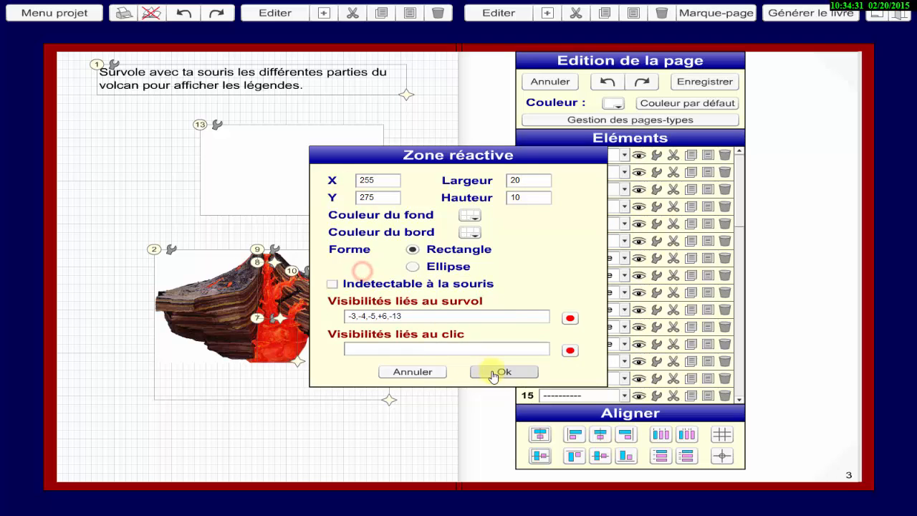
{"action": "left_click", "coordinate": [655, 327]}
{"action": "left_click", "coordinate": [504, 371]}
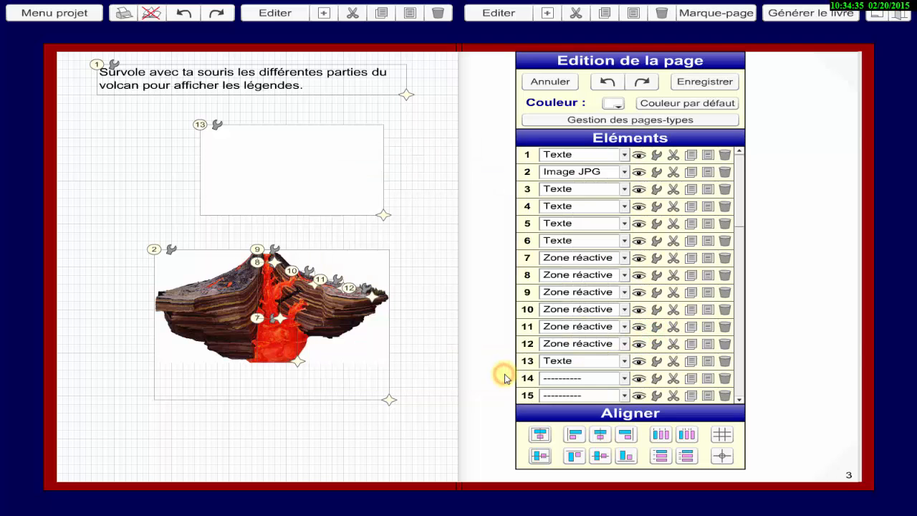
{"action": "left_click", "coordinate": [694, 86]}
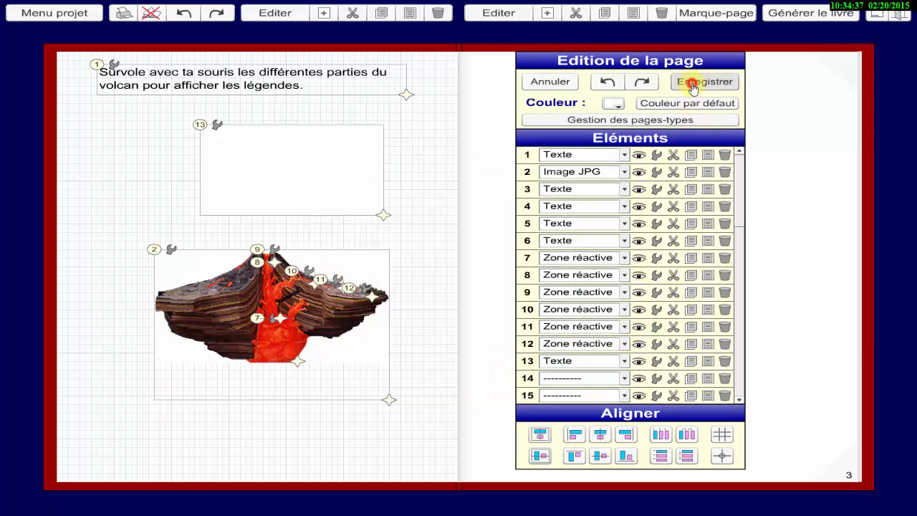
Reopen the page for editing, set reactive zone 7's hover visibilities to 3, and delete mask text element 13.
{"action": "mouse_move", "coordinate": [264, 278]}
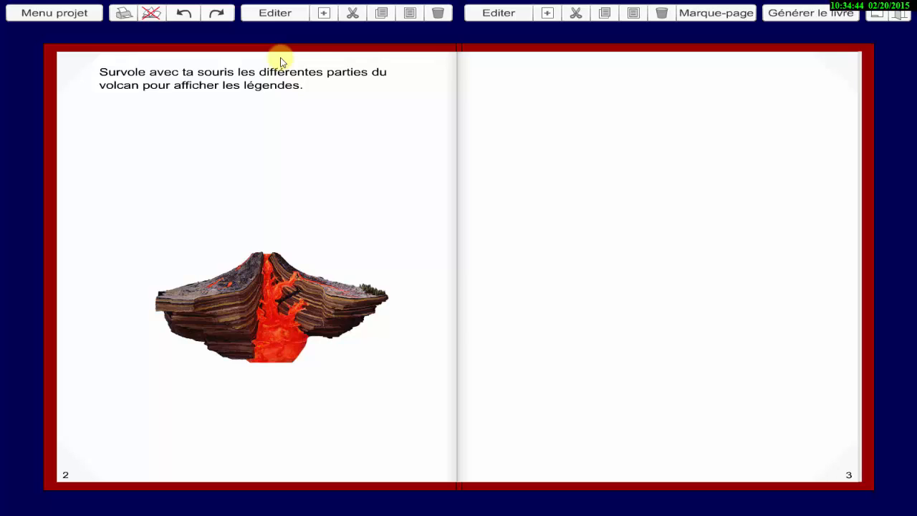
{"action": "left_click", "coordinate": [285, 12]}
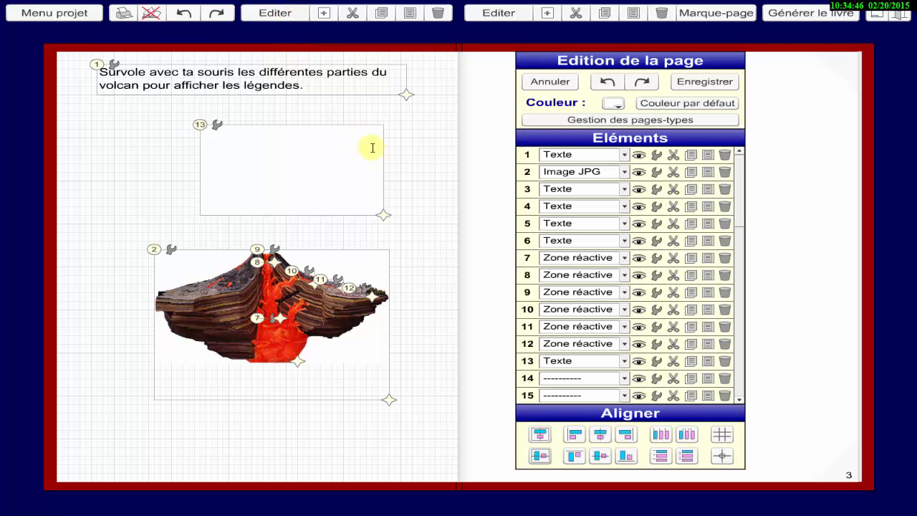
{"action": "left_click", "coordinate": [656, 258]}
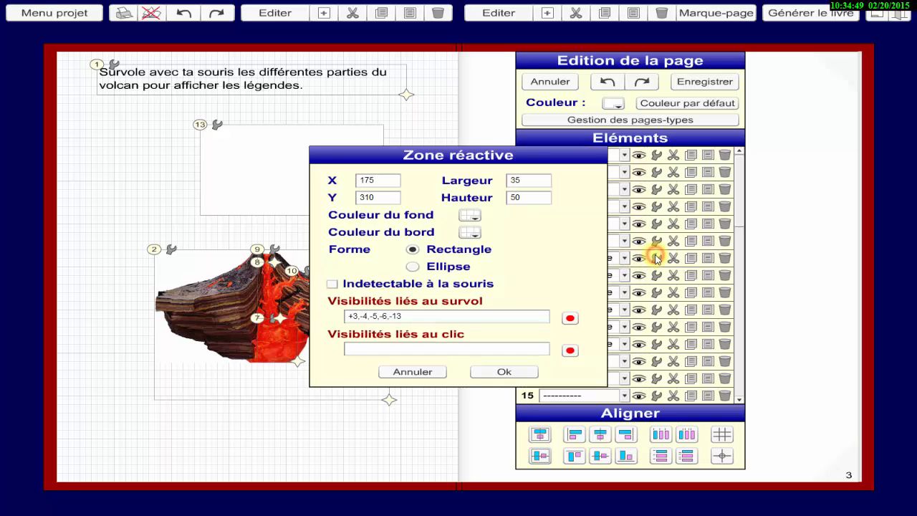
{"action": "double_click", "coordinate": [435, 317]}
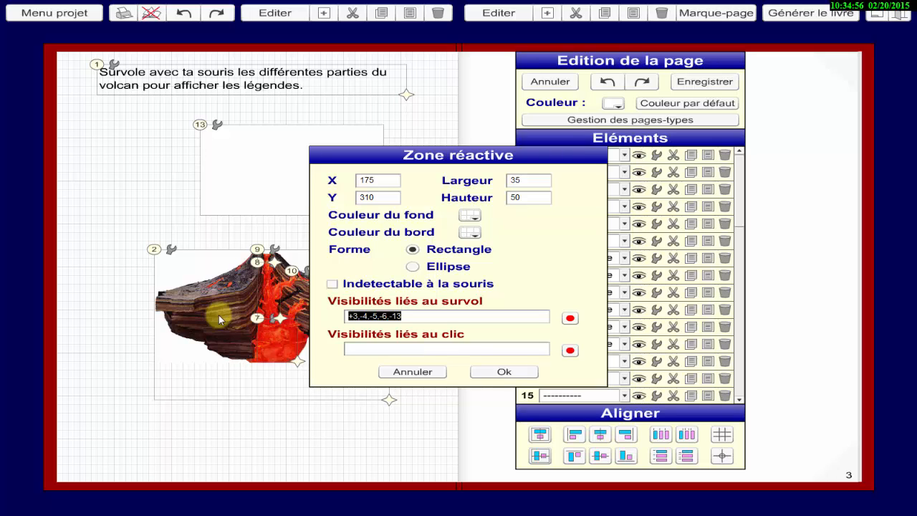
{"action": "type", "text": "3"}
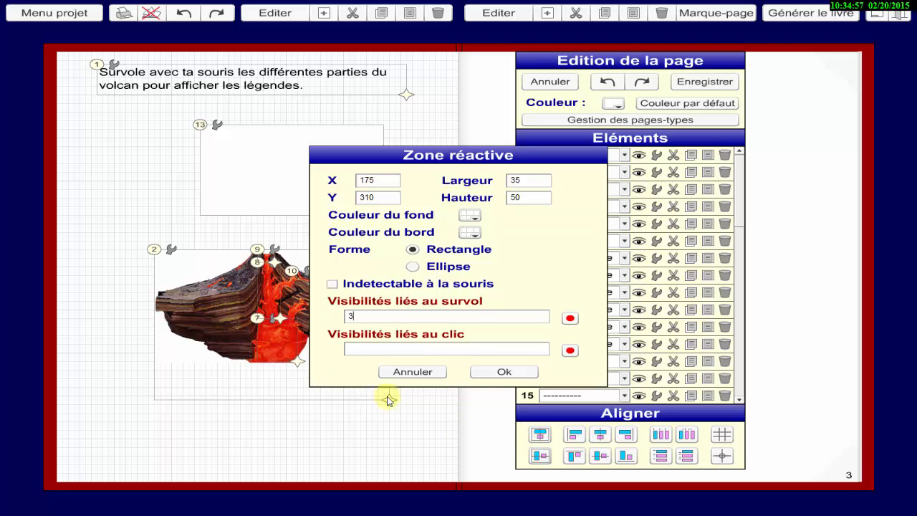
{"action": "left_click", "coordinate": [505, 372]}
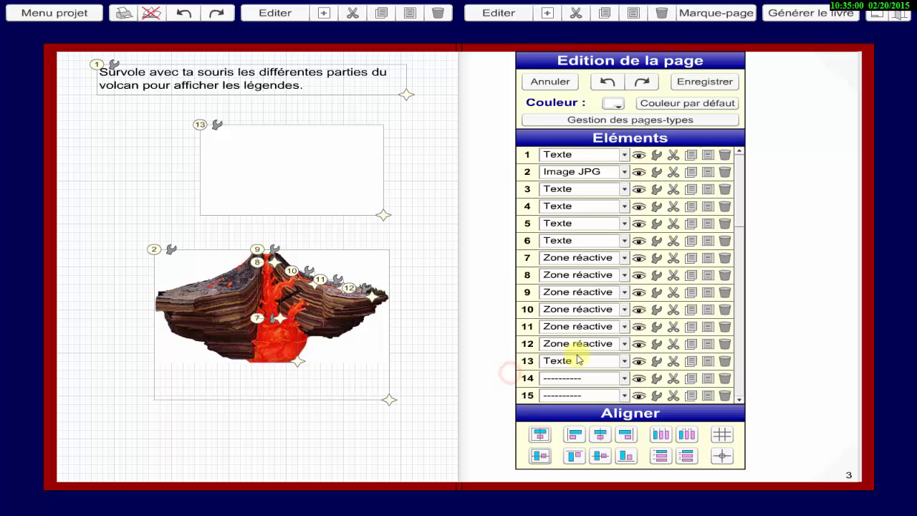
{"action": "left_click", "coordinate": [725, 360]}
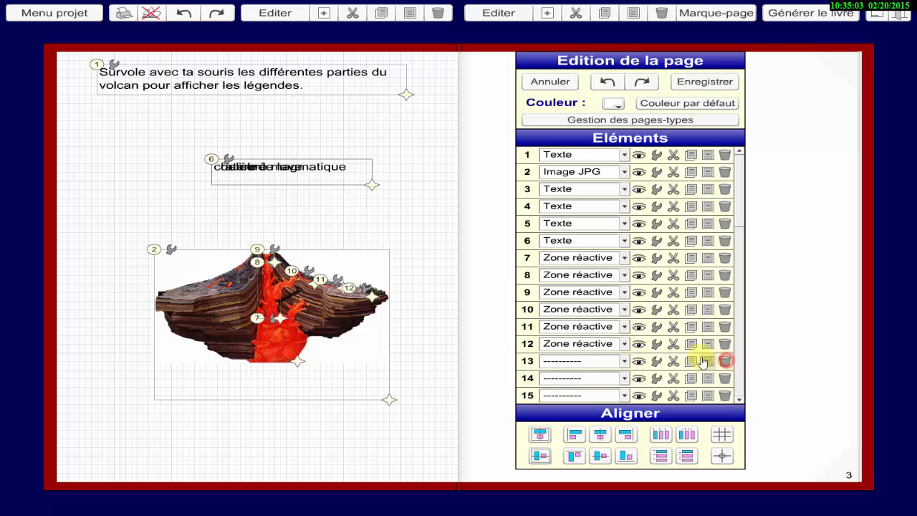
Replace reactive zone 8's hover visibilities with 4 and apply the settings.
{"action": "left_click", "coordinate": [656, 277]}
{"action": "left_click_drag", "start_coordinate": [422, 315], "coordinate": [134, 317]}
{"action": "type", "text": "4"}
{"action": "left_click", "coordinate": [485, 370]}
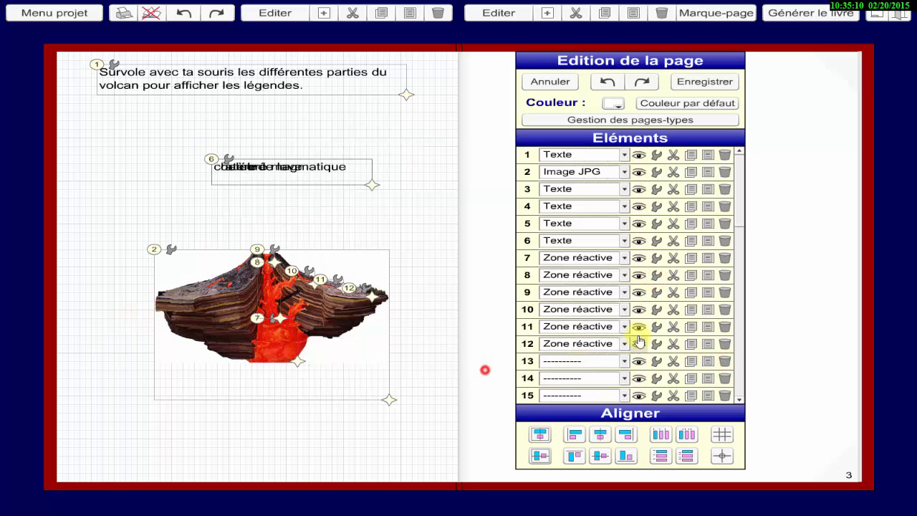
Replace reactive zone 9's hover visibilities with 5 and apply the settings.
{"action": "left_click", "coordinate": [655, 292]}
{"action": "left_click_drag", "start_coordinate": [433, 316], "coordinate": [207, 324]}
{"action": "type", "text": "5"}
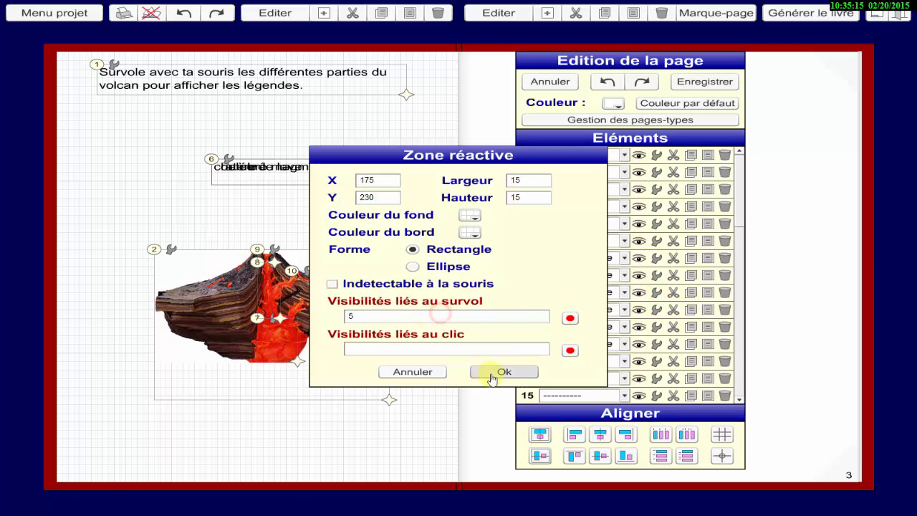
{"action": "left_click", "coordinate": [493, 378]}
Replace reactive zone 10's hover visibilities with 6 and apply the settings.
{"action": "left_click", "coordinate": [655, 309]}
{"action": "left_click_drag", "start_coordinate": [485, 315], "coordinate": [276, 319]}
{"action": "type", "text": "6"}
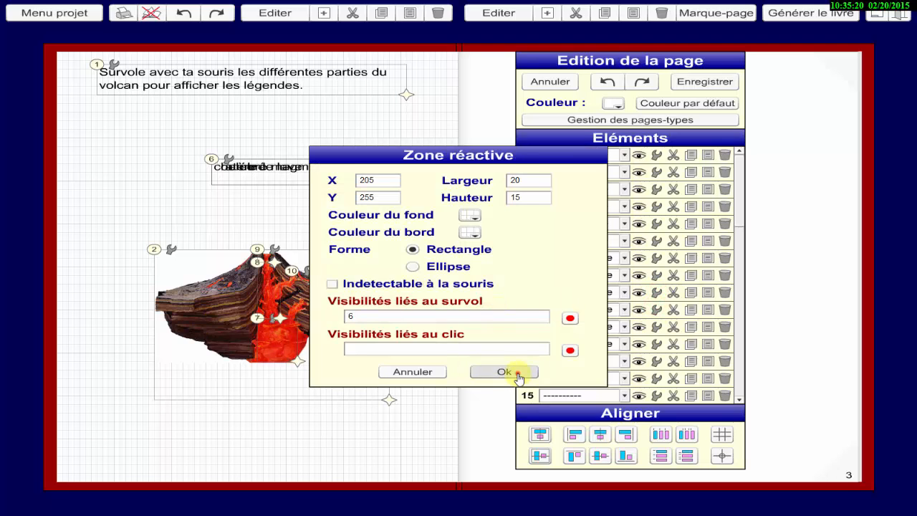
{"action": "left_click", "coordinate": [517, 373]}
Replace reactive zone 11's hover visibilities with 6 and apply the settings.
{"action": "left_click", "coordinate": [657, 328]}
{"action": "left_click_drag", "start_coordinate": [428, 315], "coordinate": [323, 314]}
{"action": "type", "text": "6"}
{"action": "left_click", "coordinate": [527, 367]}
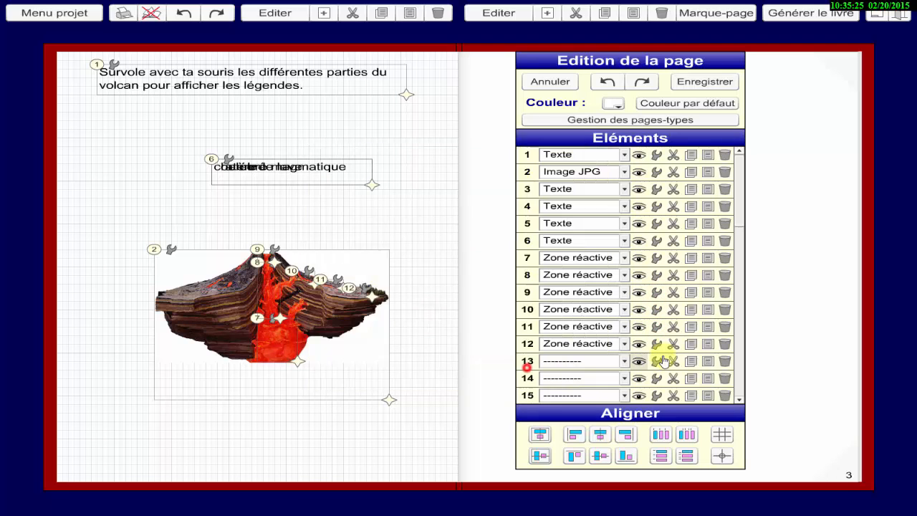
Replace reactive zone 12's hover visibilities with 6, apply the settings, and save the page.
{"action": "left_click", "coordinate": [656, 344]}
{"action": "left_click_drag", "start_coordinate": [457, 316], "coordinate": [283, 317]}
{"action": "type", "text": "6"}
{"action": "left_click", "coordinate": [529, 370]}
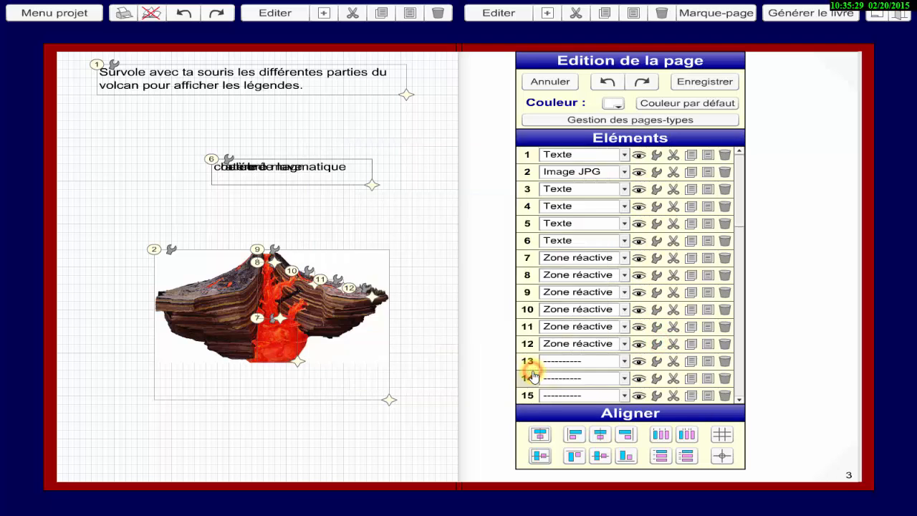
{"action": "left_click", "coordinate": [692, 84]}
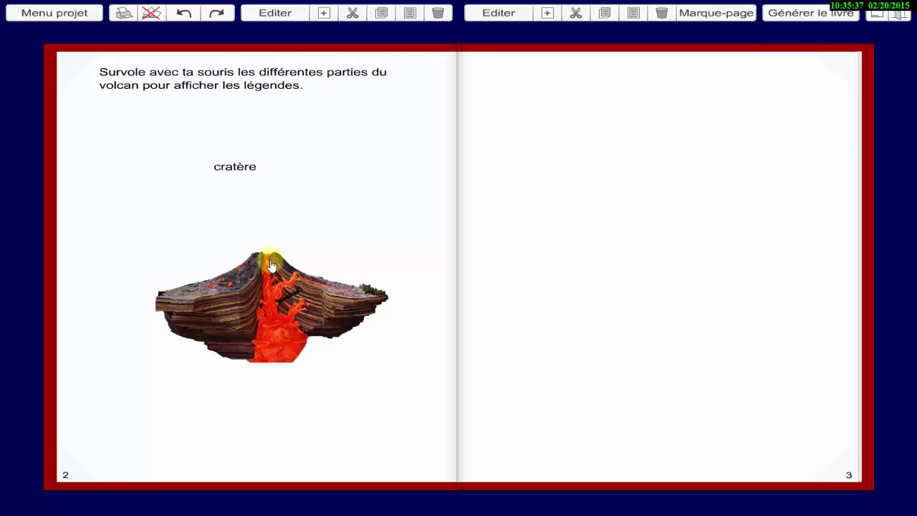
{"action": "mouse_move", "coordinate": [265, 352]}
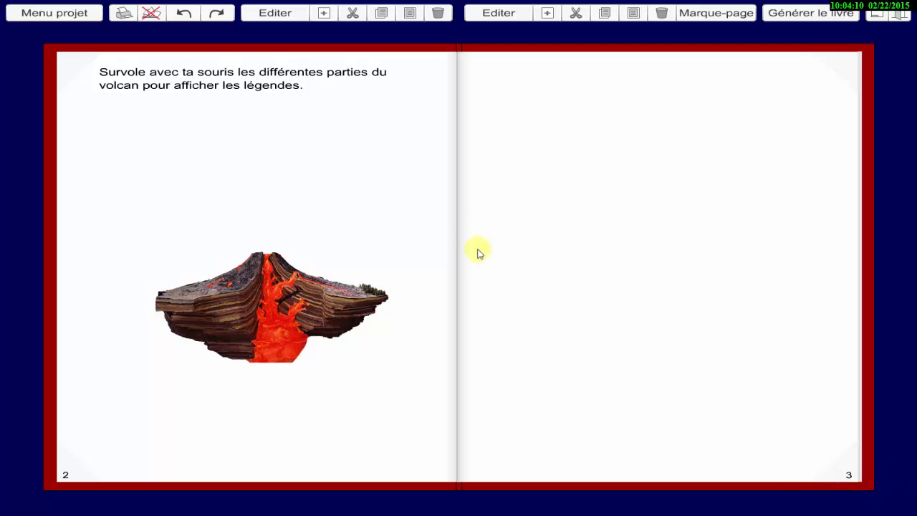
Copy page 2 and paste the copied page onto the blank page 3.
{"action": "left_click", "coordinate": [384, 18]}
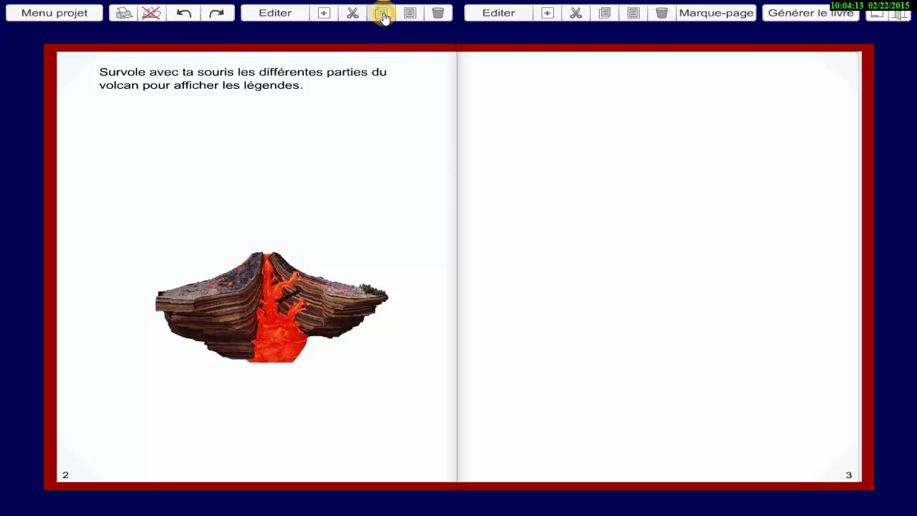
{"action": "left_click", "coordinate": [634, 18]}
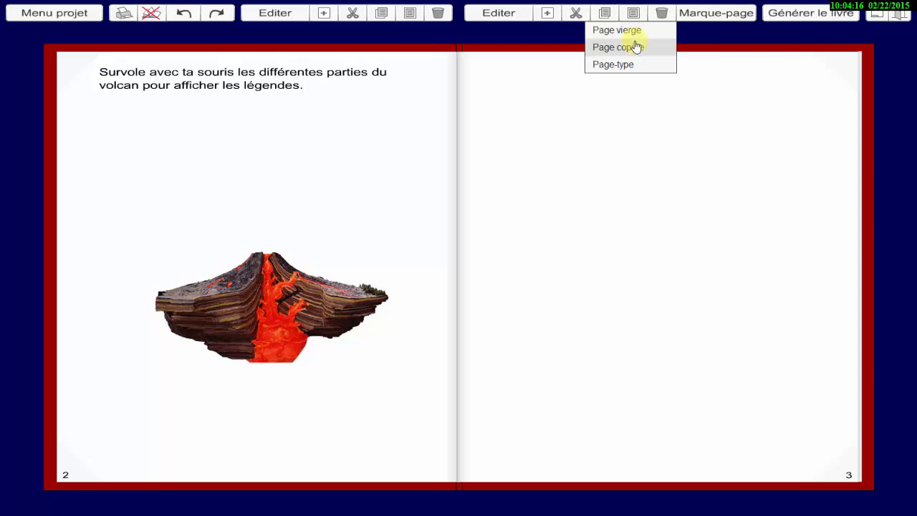
{"action": "left_click", "coordinate": [635, 47]}
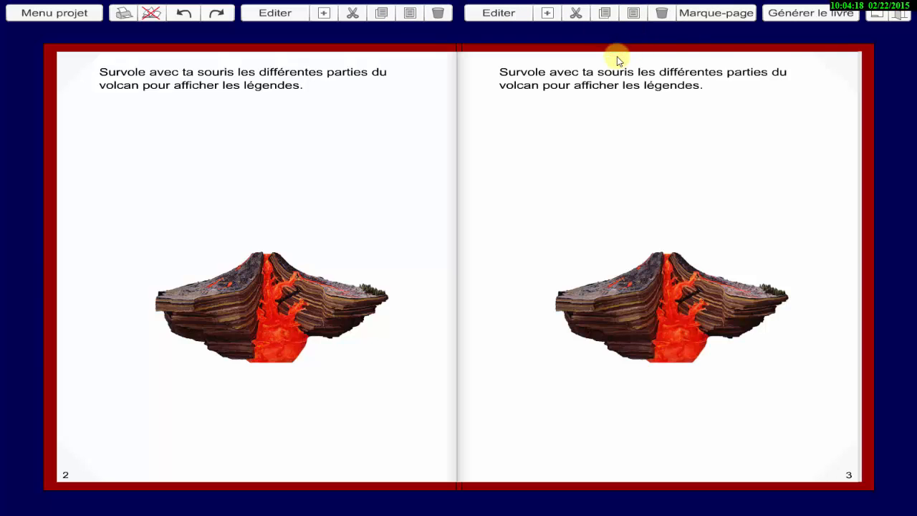
Open page 3 for editing and replace "Survole avec ta souris" in the instruction text with "clique sur".
{"action": "left_click", "coordinate": [498, 15]}
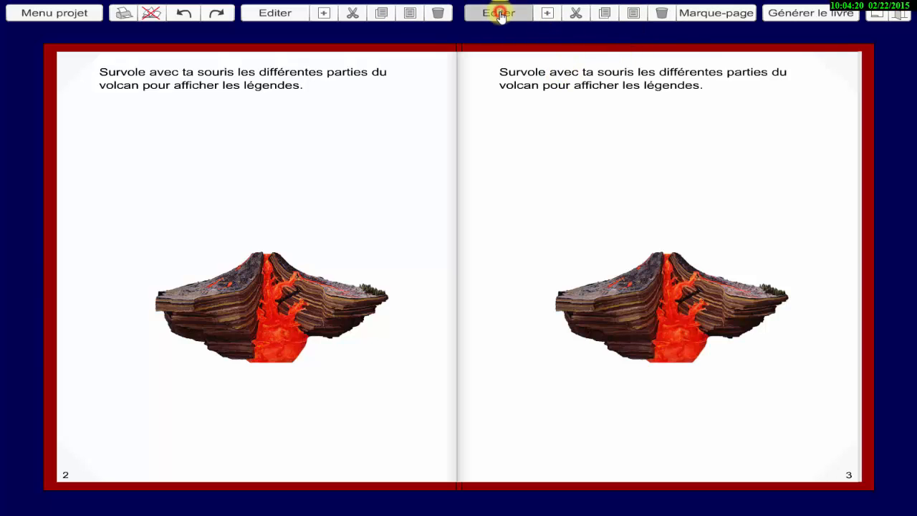
{"action": "left_click_drag", "start_coordinate": [635, 74], "coordinate": [475, 63]}
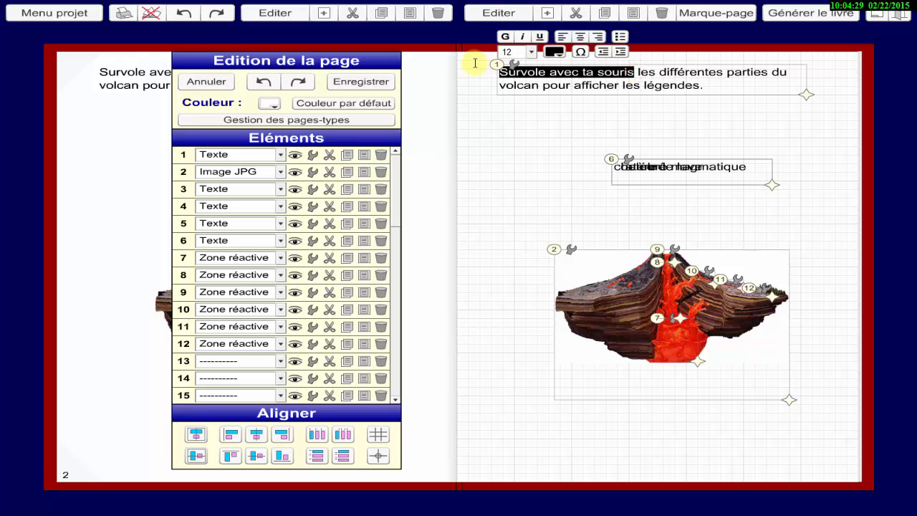
{"action": "type", "text": "cli"}
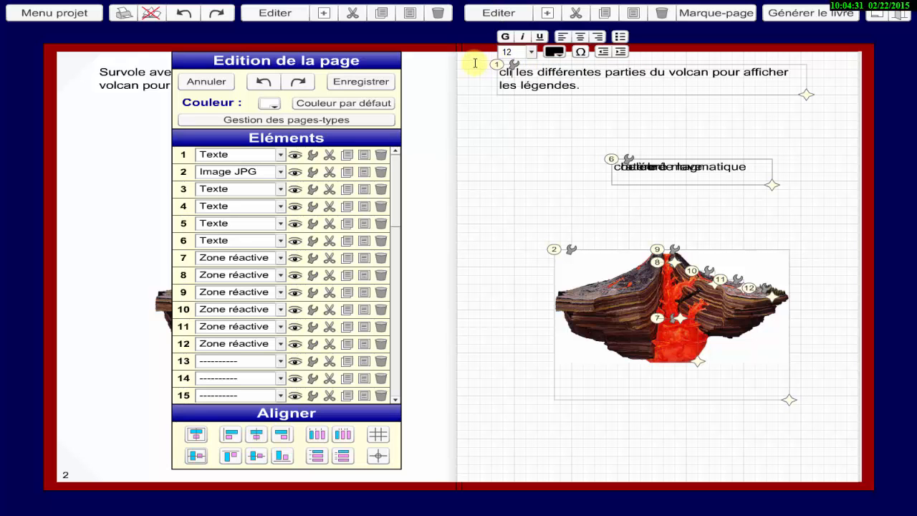
{"action": "type", "text": "que"}
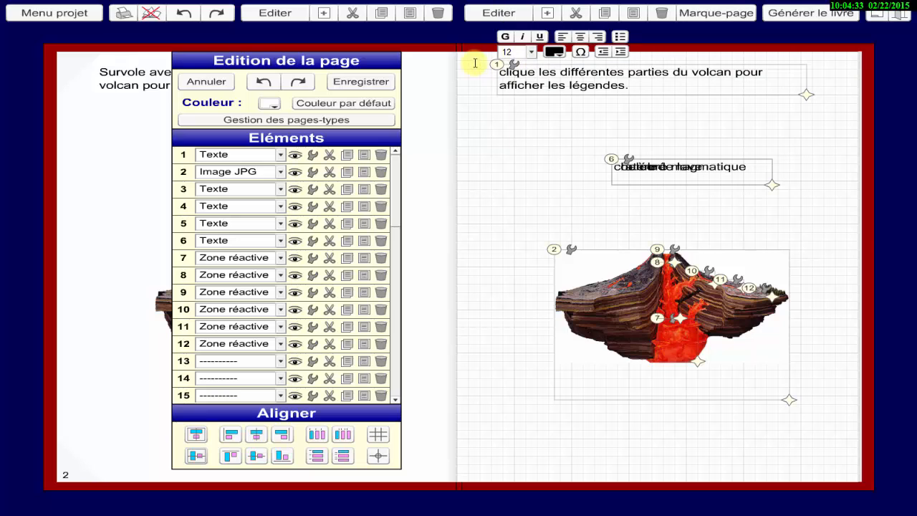
{"action": "type", "text": " sur"}
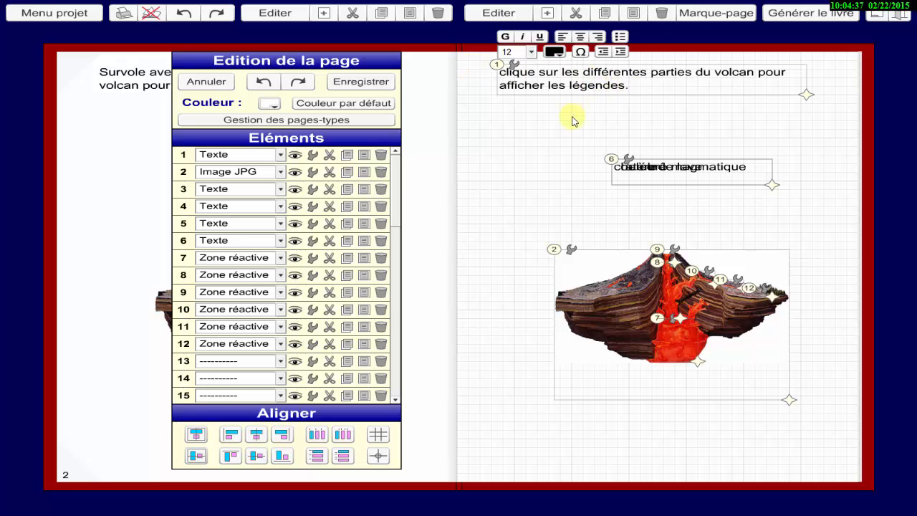
{"action": "left_click", "coordinate": [546, 152]}
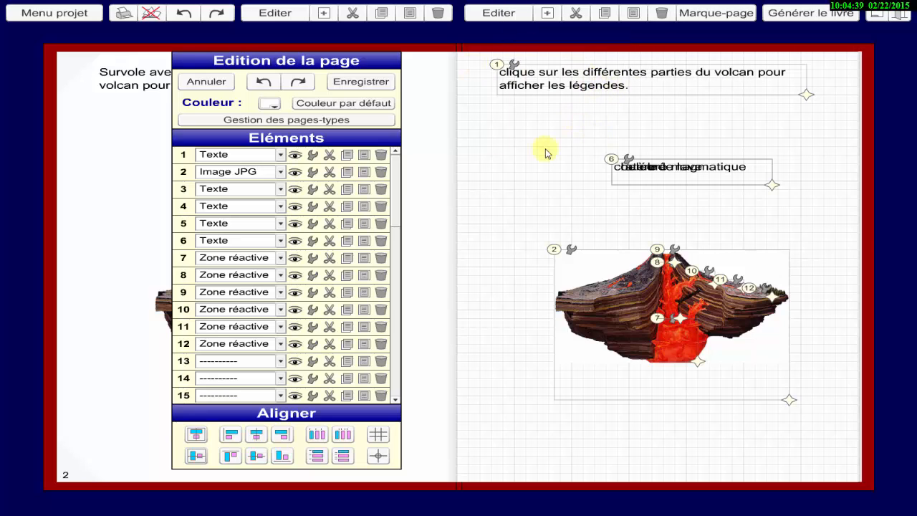
Clear reactive zone 7's hover visibilities, set its click visibilities to +3,-4,-5,-6, copy that list, and apply the settings.
{"action": "left_click", "coordinate": [313, 260]}
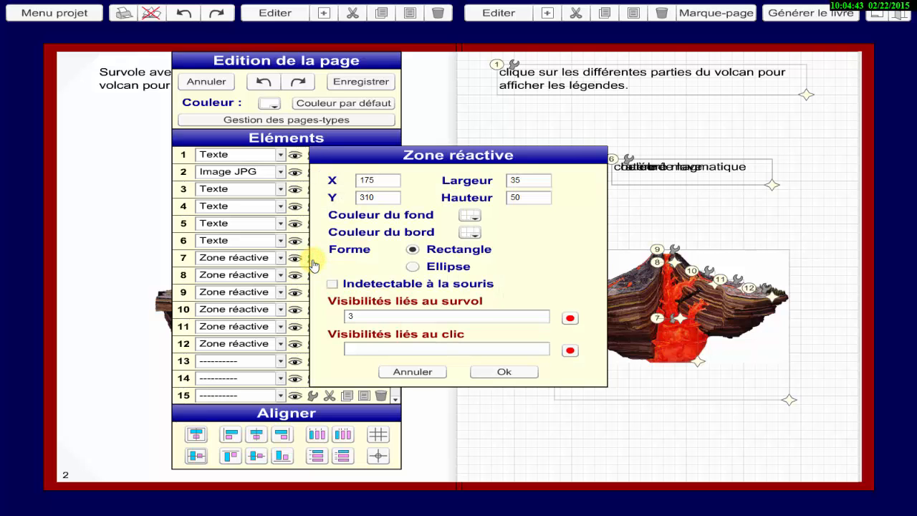
{"action": "left_click_drag", "start_coordinate": [375, 315], "coordinate": [324, 315]}
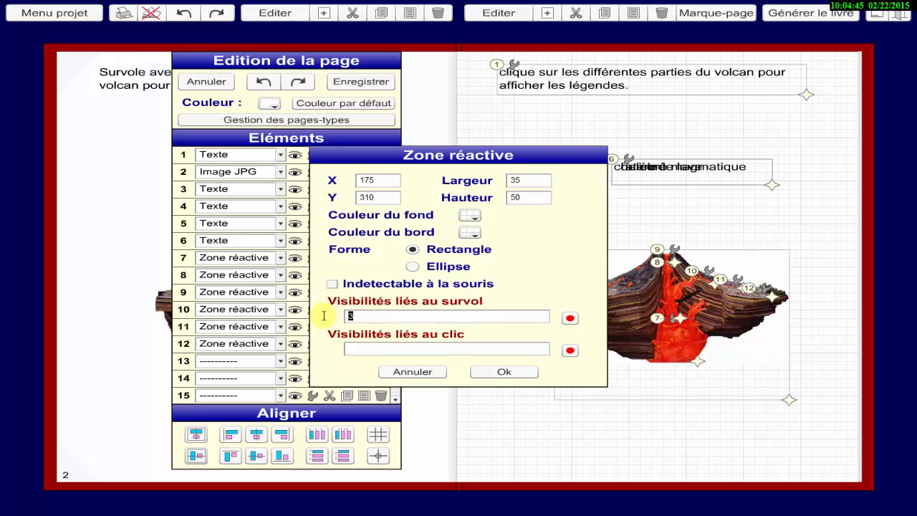
{"action": "left_click", "coordinate": [356, 351]}
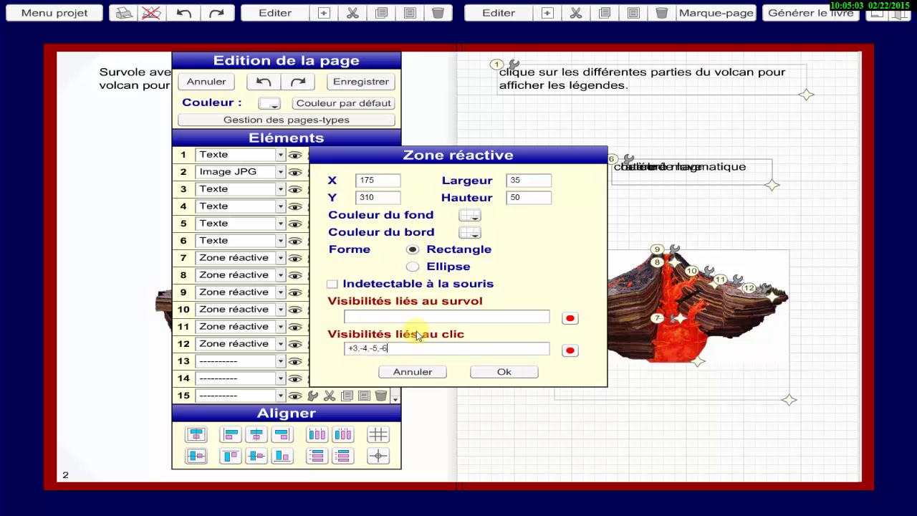
{"action": "left_click_drag", "start_coordinate": [390, 349], "coordinate": [347, 348]}
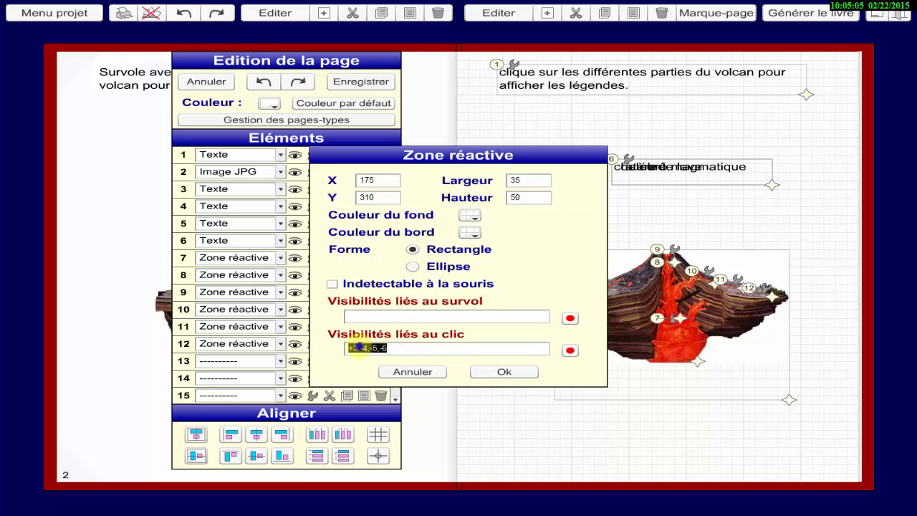
{"action": "right_click", "coordinate": [354, 348]}
{"action": "left_click", "coordinate": [377, 369]}
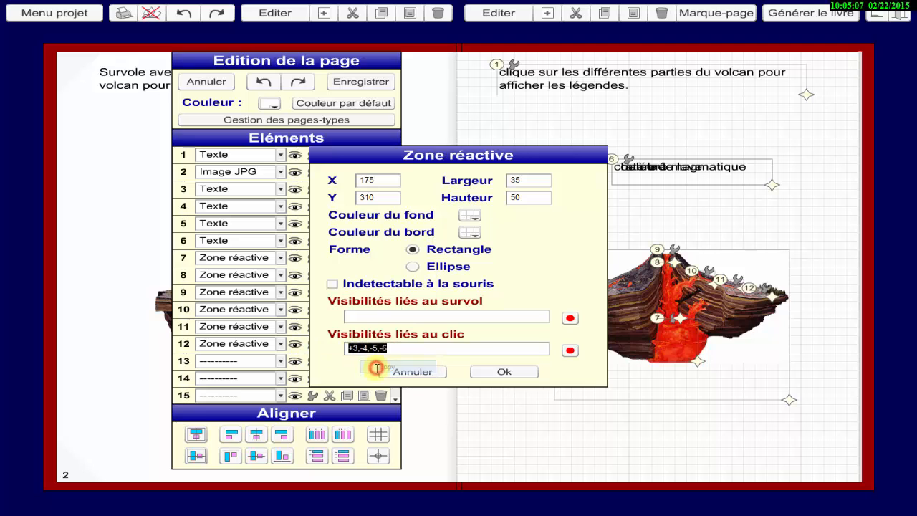
{"action": "left_click", "coordinate": [506, 369]}
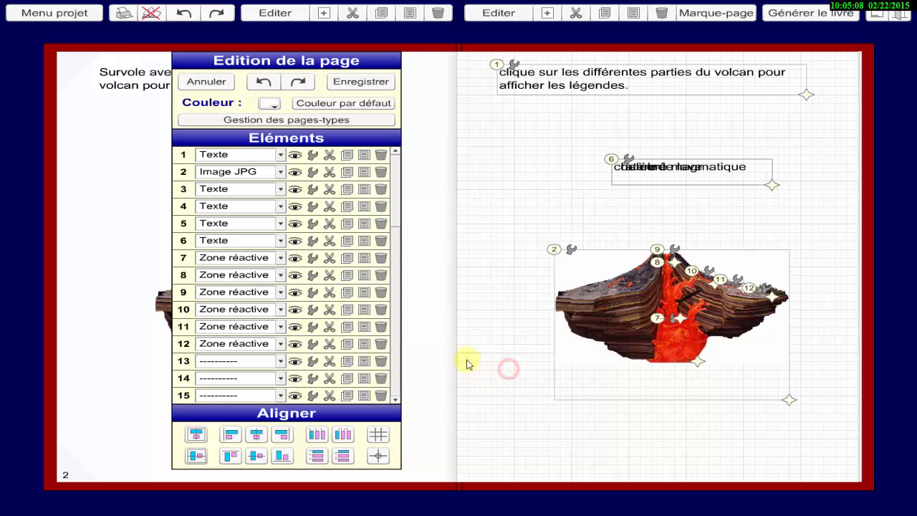
Clear reactive zone 8's hover visibilities, set its click visibilities to -3,+4,-5,-6, and apply the settings.
{"action": "left_click", "coordinate": [312, 276]}
{"action": "double_click", "coordinate": [358, 317]}
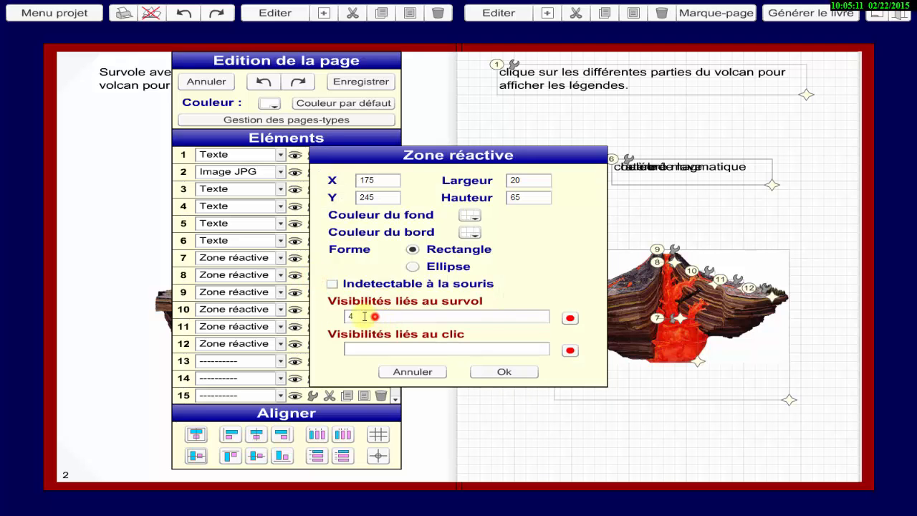
{"action": "key", "text": "BackSpace"}
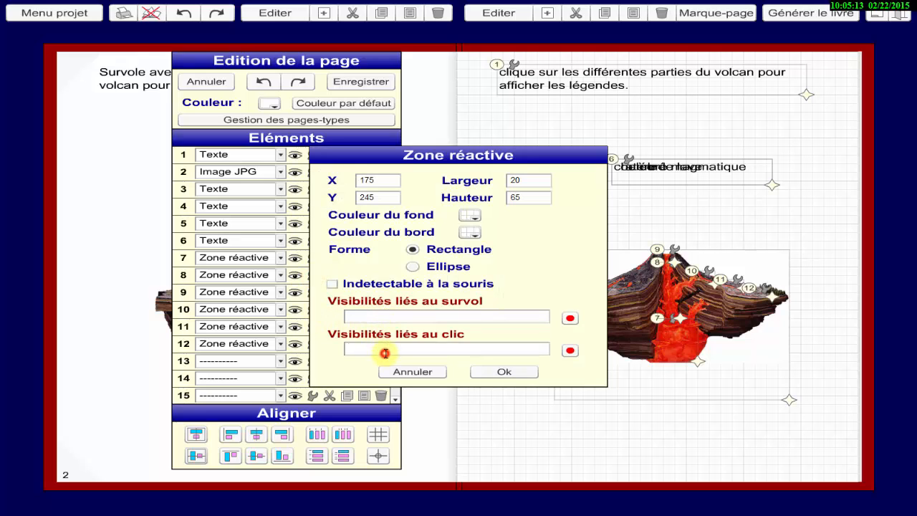
{"action": "left_click", "coordinate": [385, 352]}
{"action": "type", "text": "+3,-4,+5,-6"}
{"action": "left_click", "coordinate": [361, 348]}
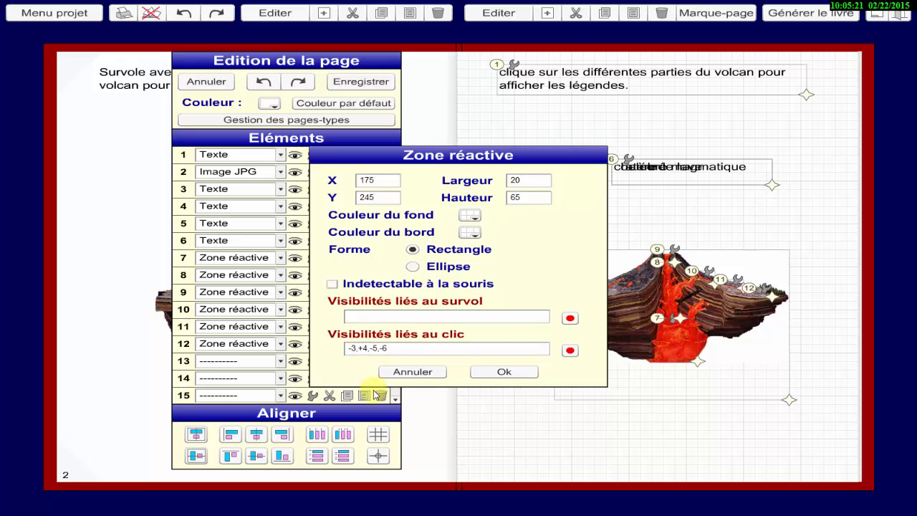
{"action": "left_click", "coordinate": [504, 373]}
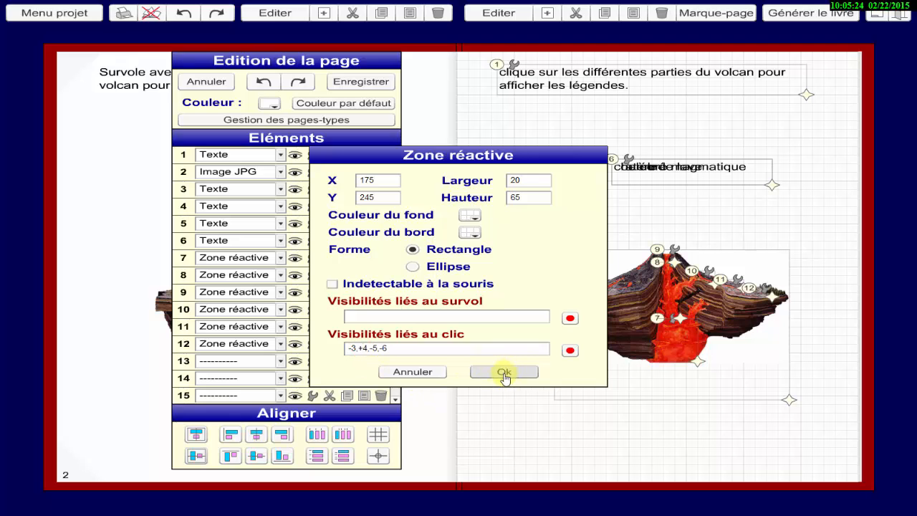
Clear reactive zone 9's hover visibilities and paste the copied list +3,-4,-5,-6 into its click visibilities.
{"action": "left_click_drag", "start_coordinate": [367, 315], "coordinate": [302, 320]}
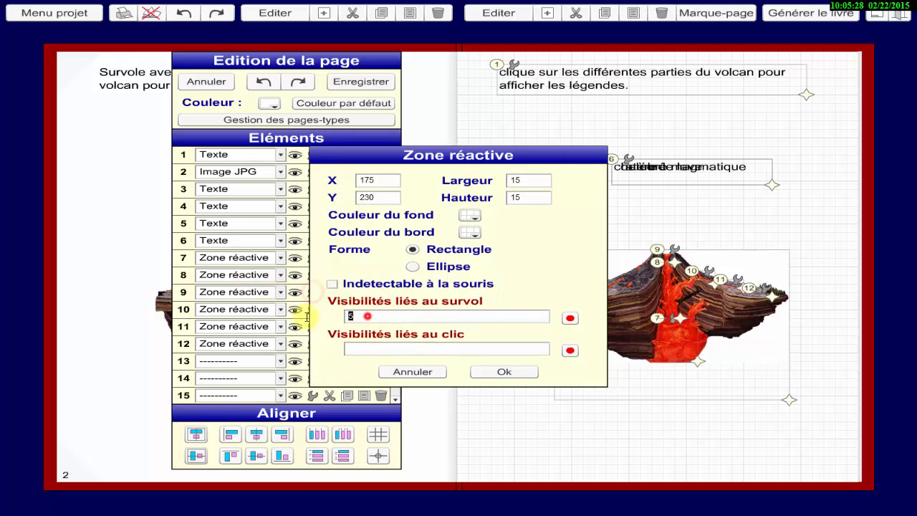
{"action": "key", "text": "BackSpace"}
{"action": "left_click", "coordinate": [375, 349]}
{"action": "key", "text": "ctrl+v"}
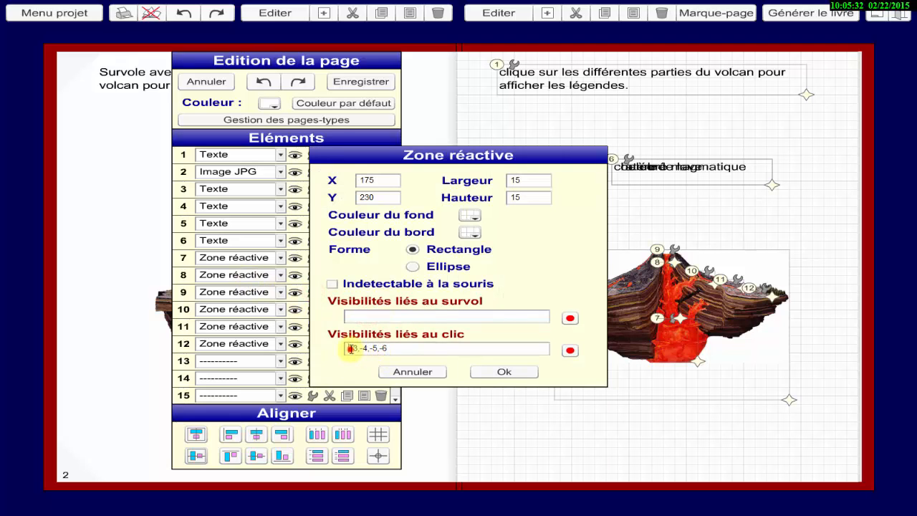
Change reactive zone 9's click visibilities to -3,-4,+5,-6 and apply the settings.
{"action": "left_click", "coordinate": [352, 349]}
{"action": "key", "text": "BackSpace"}
{"action": "type", "text": "-"}
{"action": "left_click_drag", "start_coordinate": [384, 349], "coordinate": [300, 353]}
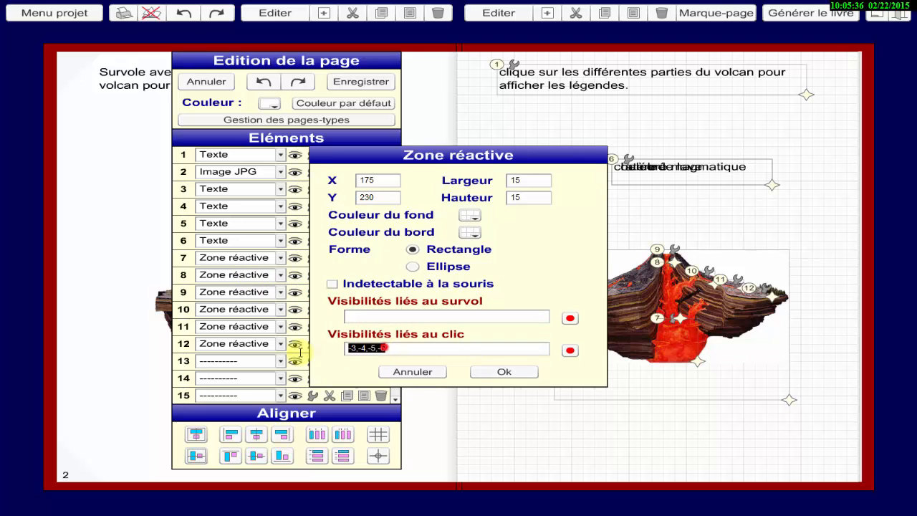
{"action": "left_click", "coordinate": [354, 351]}
{"action": "left_click", "coordinate": [362, 348]}
{"action": "left_click", "coordinate": [372, 348]}
{"action": "key", "text": "BackSpace"}
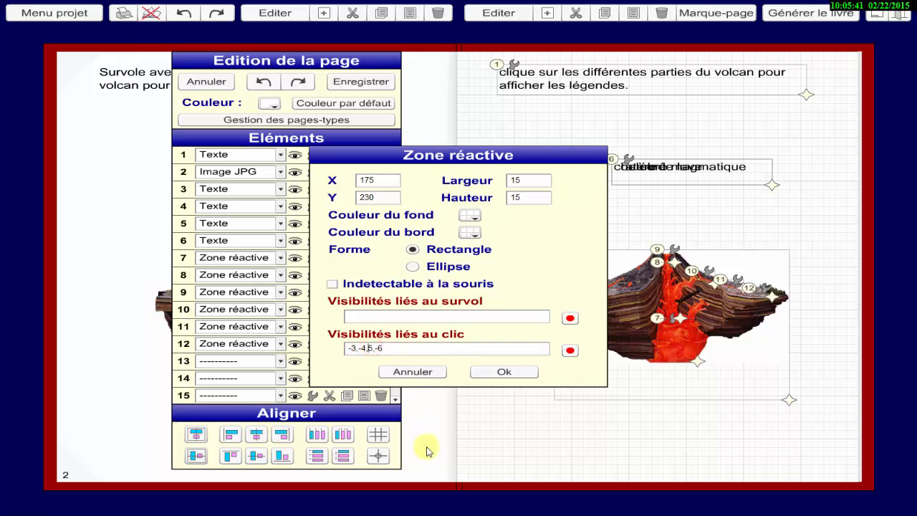
{"action": "left_click", "coordinate": [504, 371]}
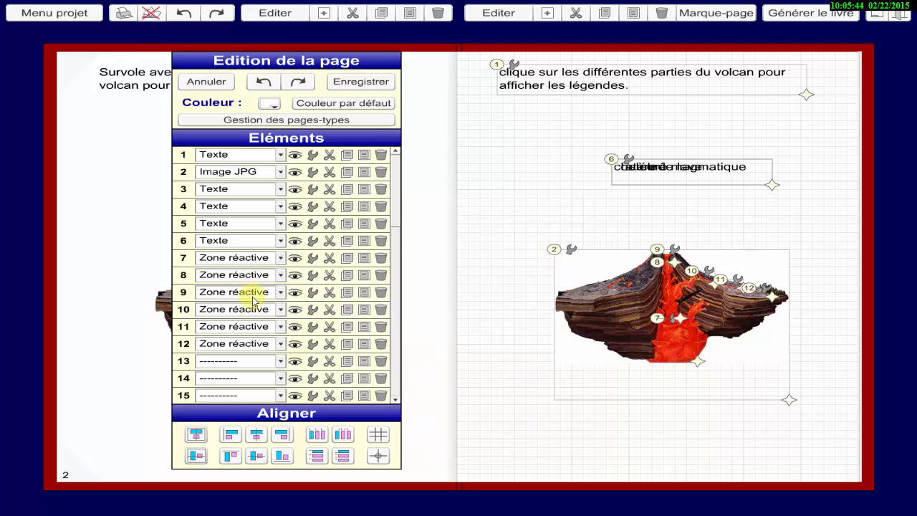
Clear reactive zone 10's hover visibilities and paste the copied list +3,-4,-5,-6 into its click visibilities.
{"action": "left_click", "coordinate": [310, 309]}
{"action": "left_click", "coordinate": [380, 317]}
{"action": "key", "text": "BackSpace"}
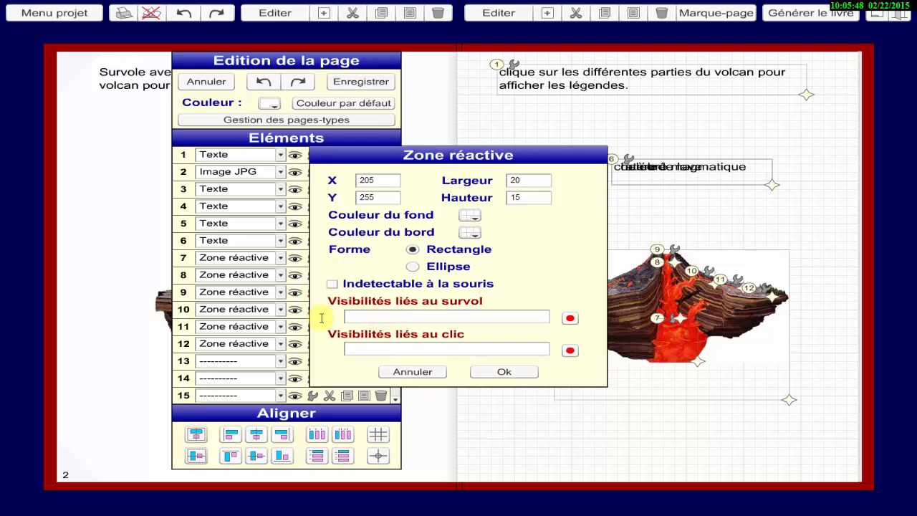
{"action": "left_click", "coordinate": [400, 352]}
{"action": "key", "text": "ctrl+v"}
Change reactive zone 10's click visibilities to -3,-4,-5,+6, copy that list, and apply the settings.
{"action": "left_click", "coordinate": [351, 350]}
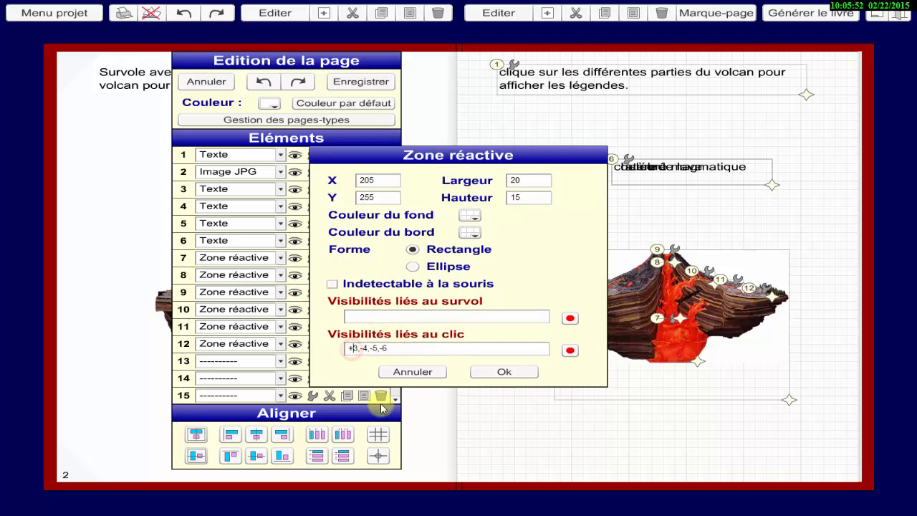
{"action": "key", "text": "BackSpace"}
{"action": "type", "text": "-"}
{"action": "left_click", "coordinate": [381, 348]}
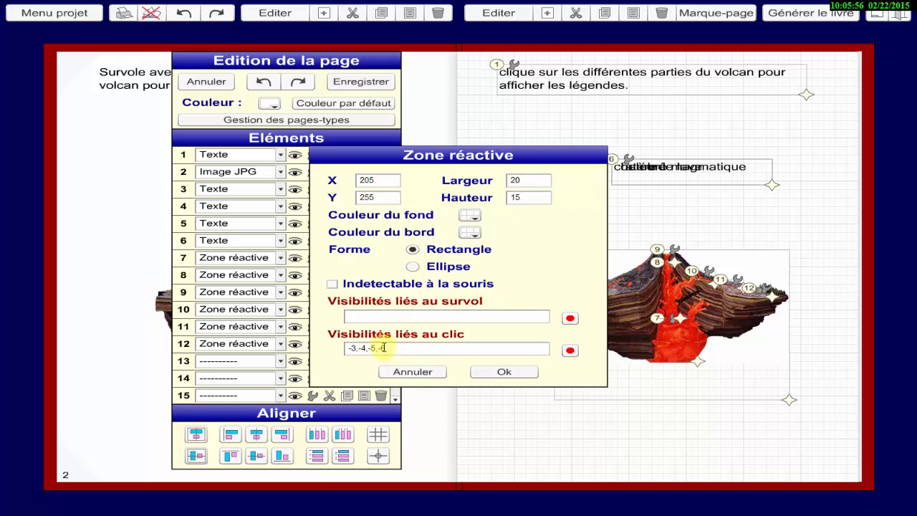
{"action": "key", "text": "BackSpace"}
{"action": "key", "text": "BackSpace"}
{"action": "type", "text": "+6"}
{"action": "left_click_drag", "start_coordinate": [394, 349], "coordinate": [364, 349]}
{"action": "right_click", "coordinate": [367, 349]}
{"action": "left_click", "coordinate": [398, 368]}
{"action": "left_click", "coordinate": [505, 371]}
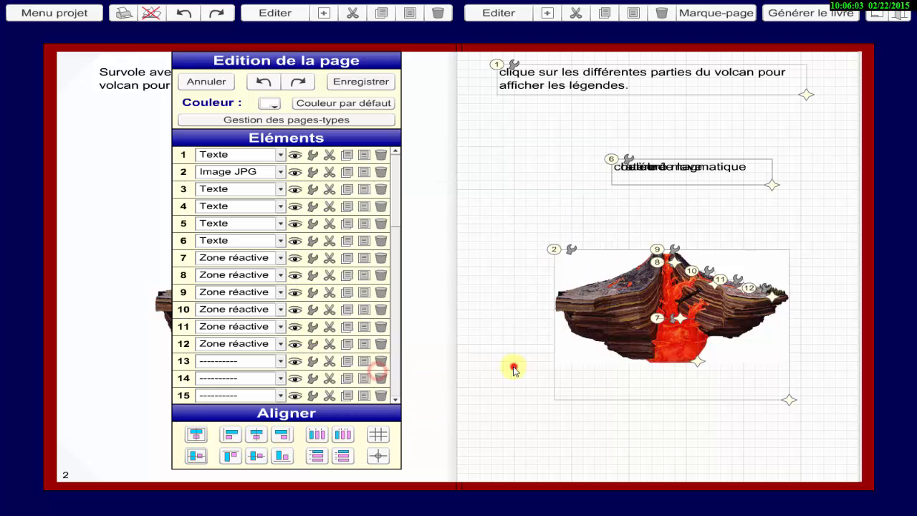
Clear reactive zone 11's hover visibilities, paste -3,-4,-5,+6 as its click visibilities, and apply the settings.
{"action": "left_click", "coordinate": [313, 326]}
{"action": "double_click", "coordinate": [350, 316]}
{"action": "key", "text": "BackSpace"}
{"action": "right_click", "coordinate": [349, 349]}
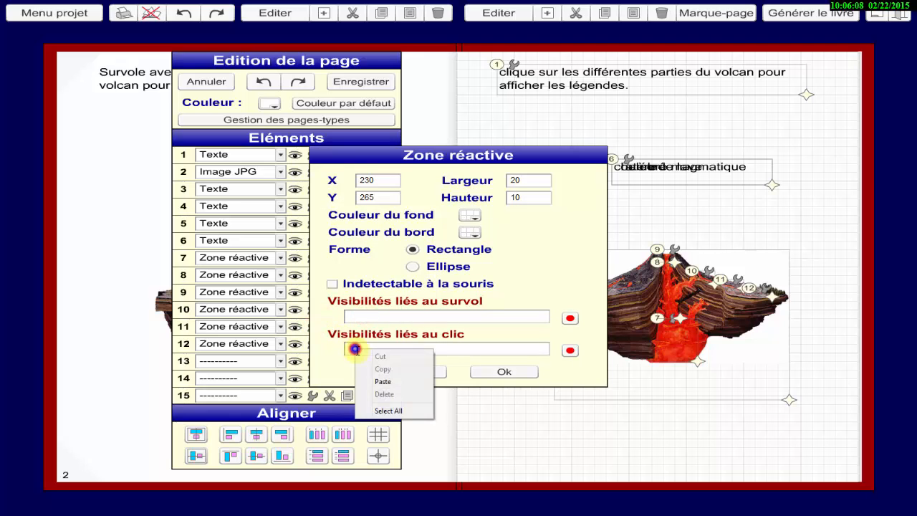
{"action": "left_click", "coordinate": [382, 382]}
{"action": "left_click", "coordinate": [482, 374]}
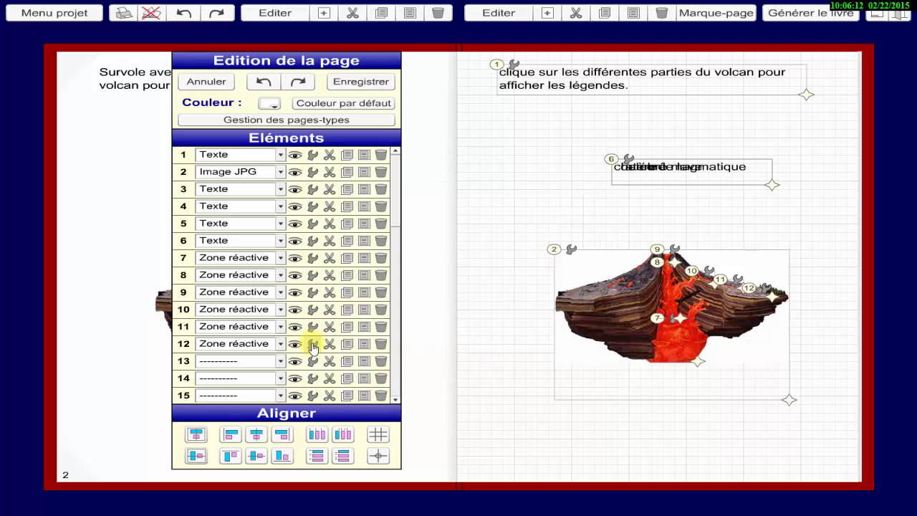
Clear reactive zone 12's hover visibilities, paste -3,-4,-5,+6 as its click visibilities, apply the settings, and save the page.
{"action": "left_click", "coordinate": [313, 344]}
{"action": "double_click", "coordinate": [375, 316]}
{"action": "key", "text": "BackSpace"}
{"action": "right_click", "coordinate": [351, 349]}
{"action": "left_click", "coordinate": [375, 382]}
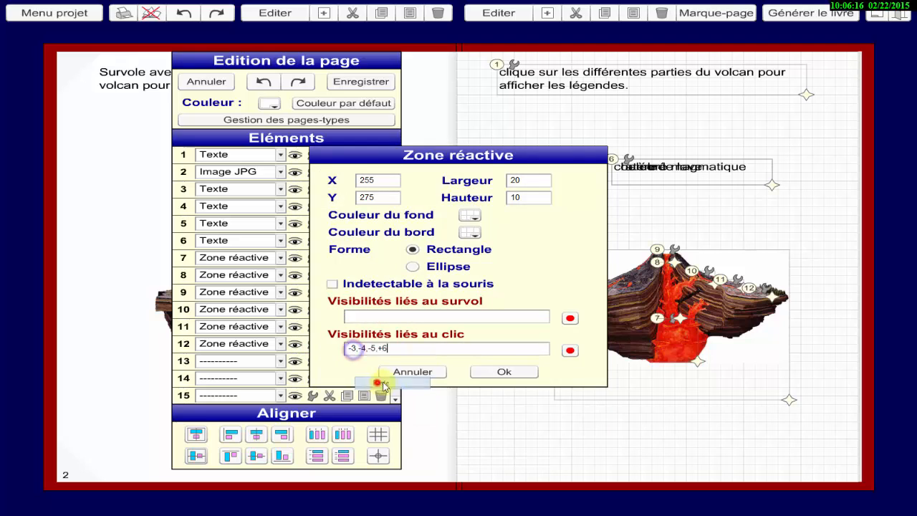
{"action": "left_click", "coordinate": [506, 372]}
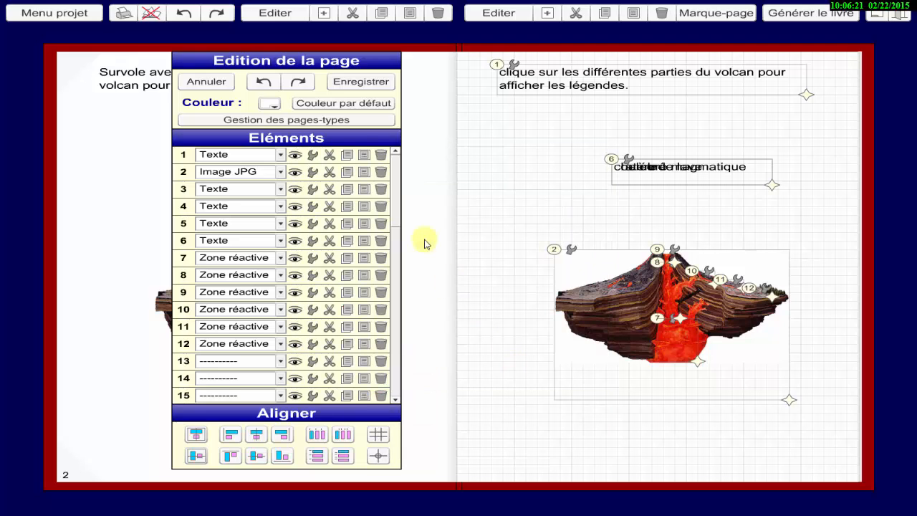
{"action": "left_click", "coordinate": [347, 84]}
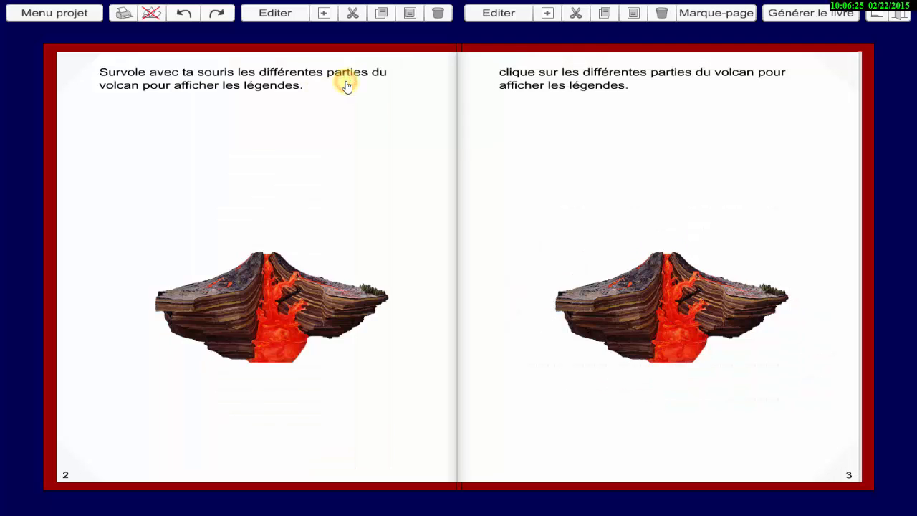
Test the click-activated labels on page 3's volcano: magma chamber, chimney, crater, lava flow, and areas outside the zones.
{"action": "left_click", "coordinate": [673, 348]}
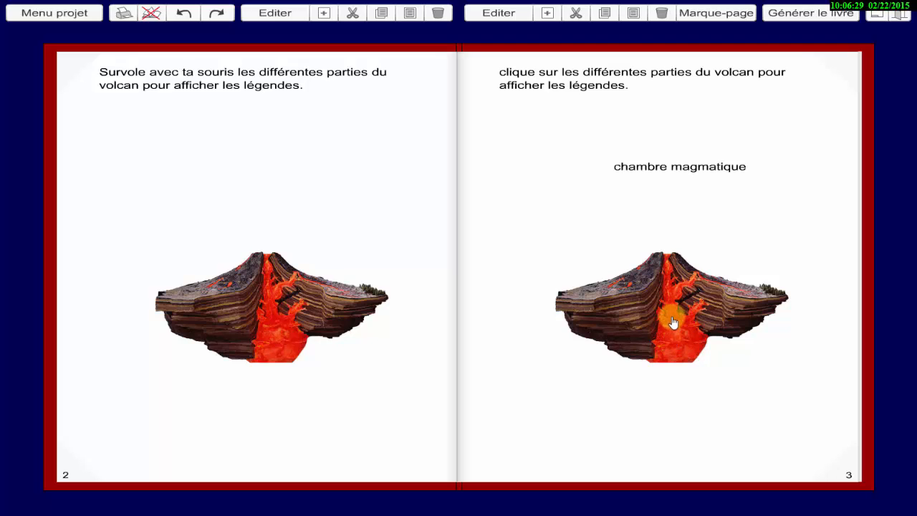
{"action": "left_click", "coordinate": [669, 293]}
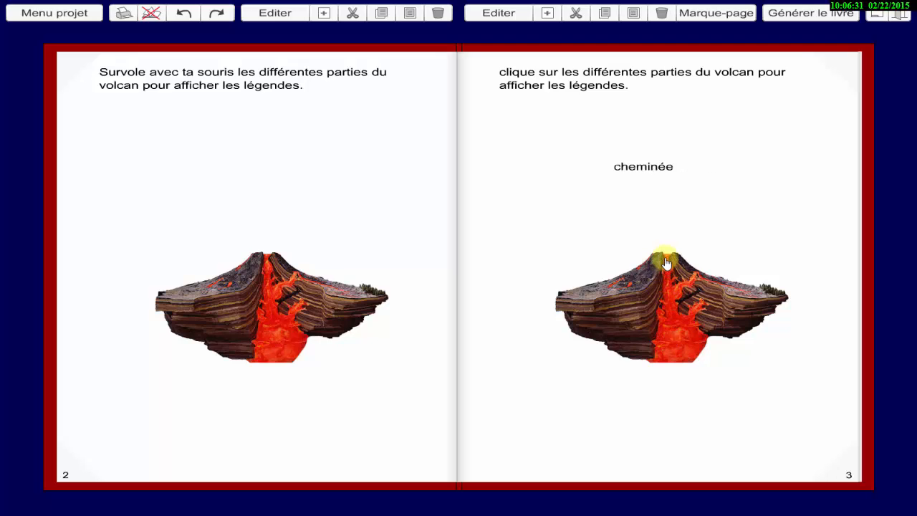
{"action": "left_click", "coordinate": [667, 262]}
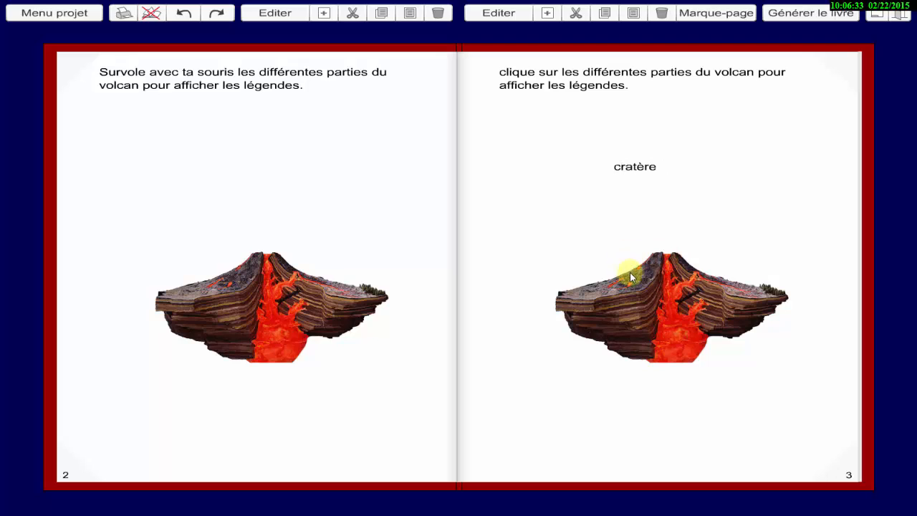
{"action": "left_click", "coordinate": [563, 251]}
{"action": "left_click", "coordinate": [703, 283]}
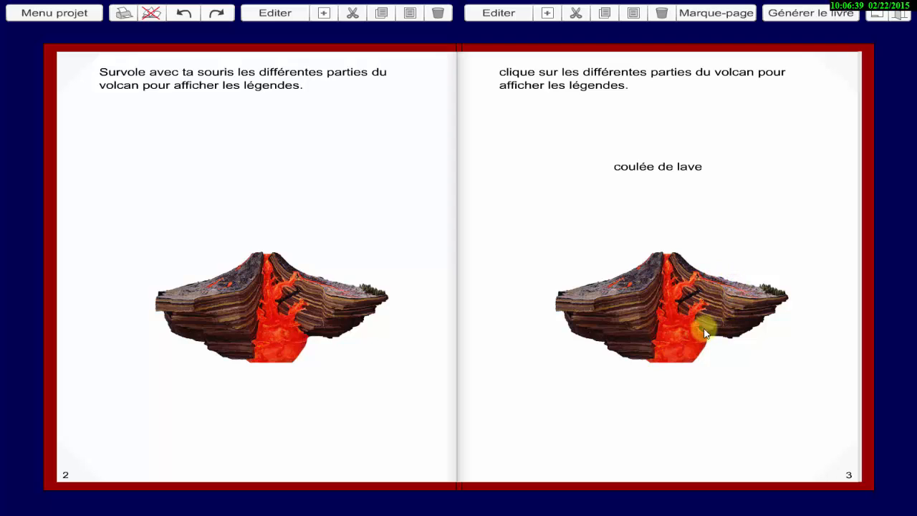
{"action": "left_click", "coordinate": [685, 342]}
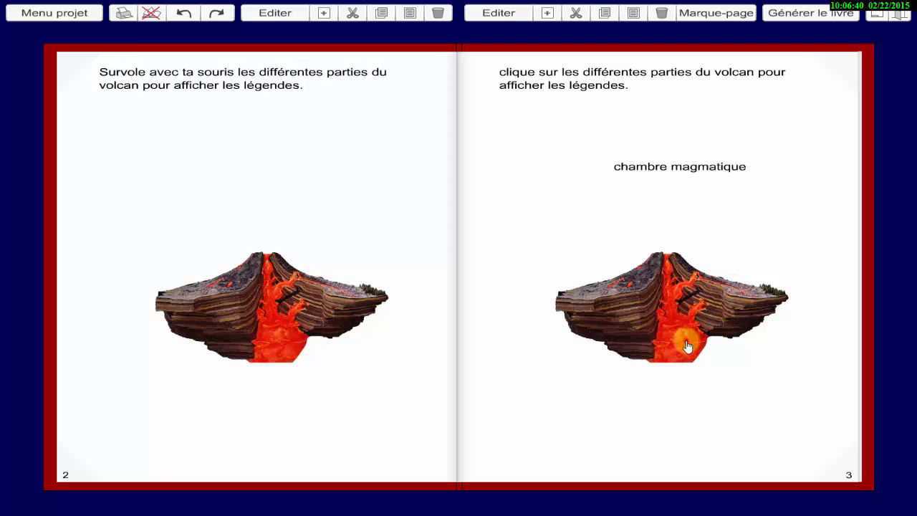
{"action": "left_click", "coordinate": [628, 334]}
{"action": "left_click", "coordinate": [584, 385]}
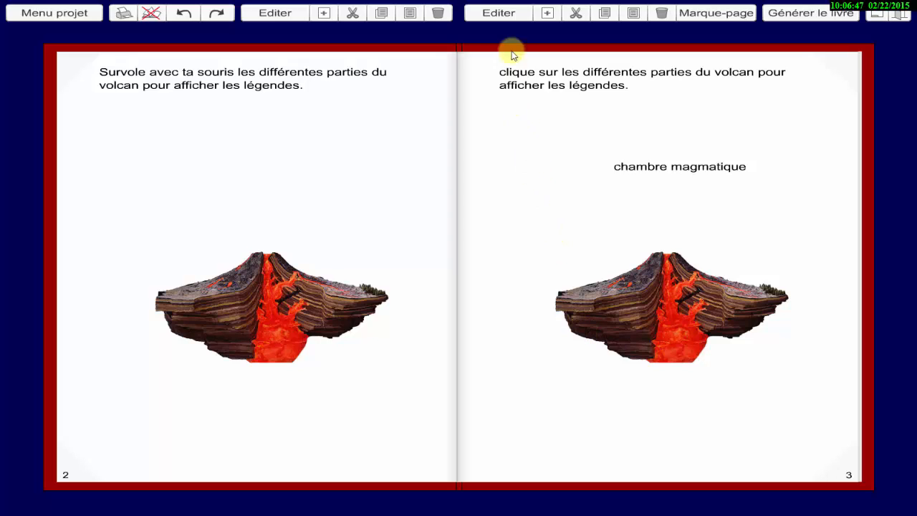
Add text element 13 to page 3 and size it about 170 by 50 to cover the stacked labels.
{"action": "left_click", "coordinate": [504, 17]}
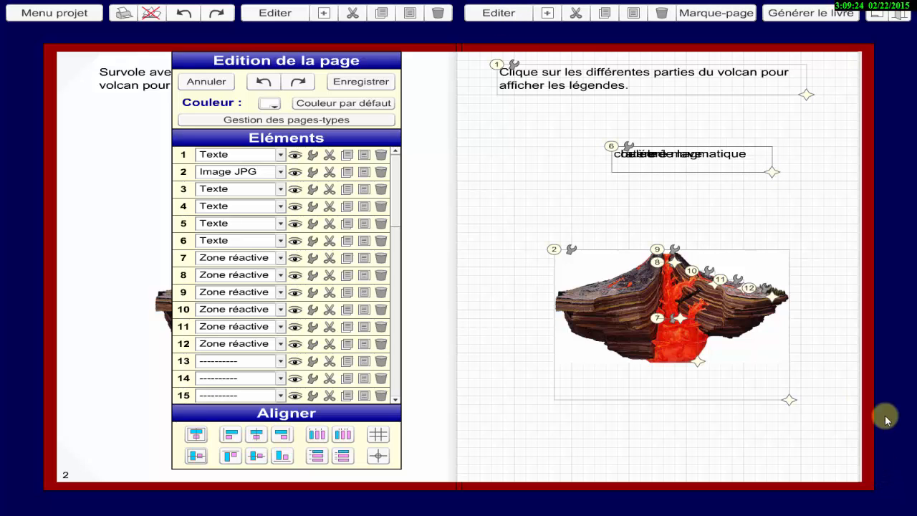
{"action": "left_click", "coordinate": [280, 360]}
{"action": "left_click", "coordinate": [235, 392]}
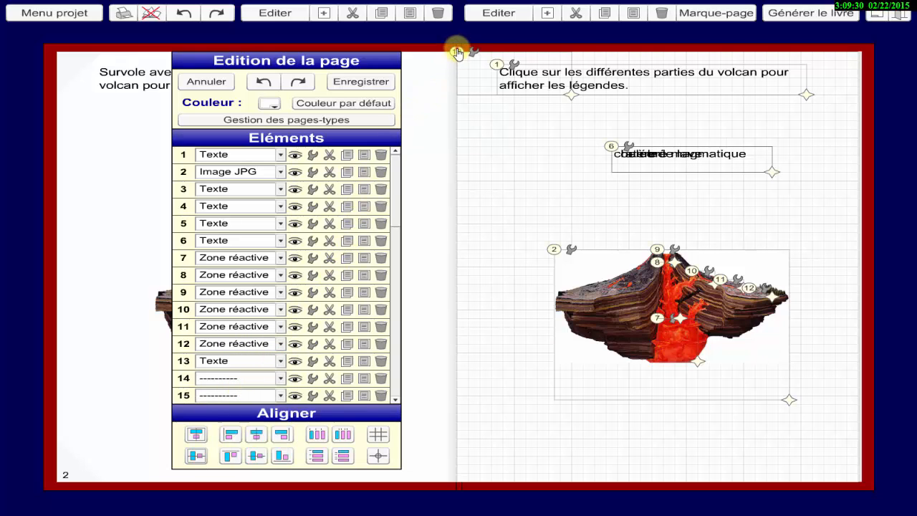
{"action": "left_click_drag", "start_coordinate": [459, 52], "coordinate": [604, 144]}
{"action": "left_click_drag", "start_coordinate": [710, 187], "coordinate": [791, 188]}
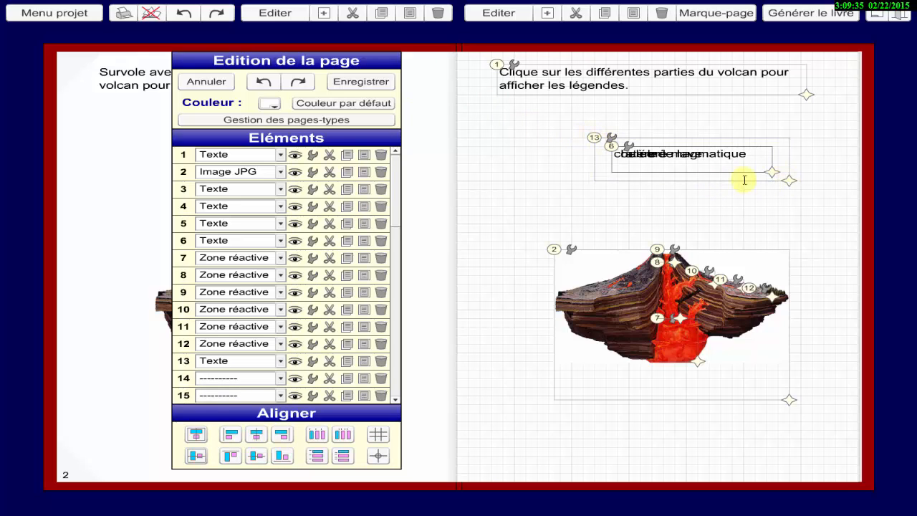
Give text element 13 a pale yellow background, RGB 255, 255, 204, and apply the settings.
{"action": "left_click", "coordinate": [611, 138]}
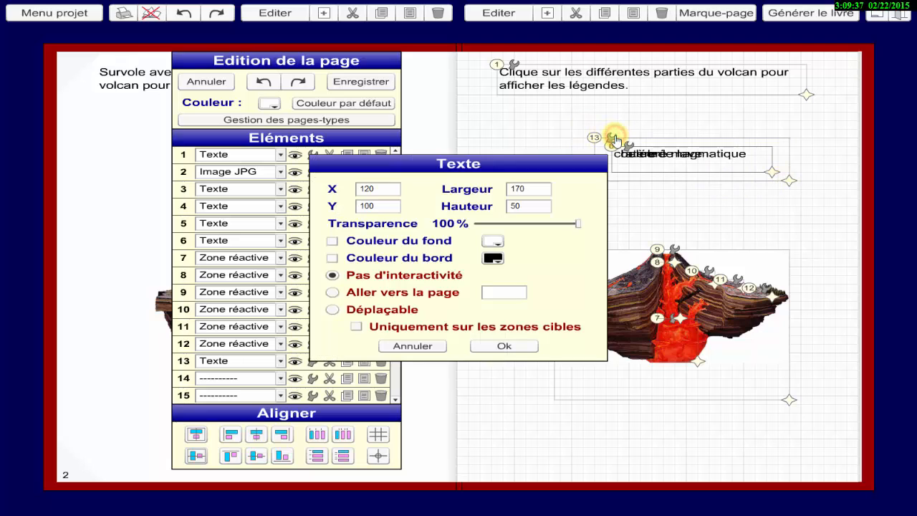
{"action": "left_click", "coordinate": [494, 241]}
{"action": "left_click", "coordinate": [591, 249]}
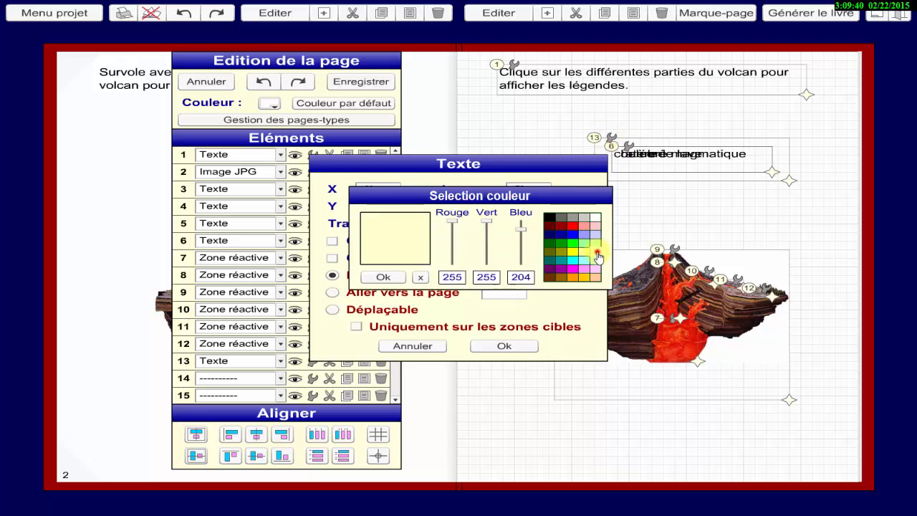
{"action": "left_click", "coordinate": [380, 278]}
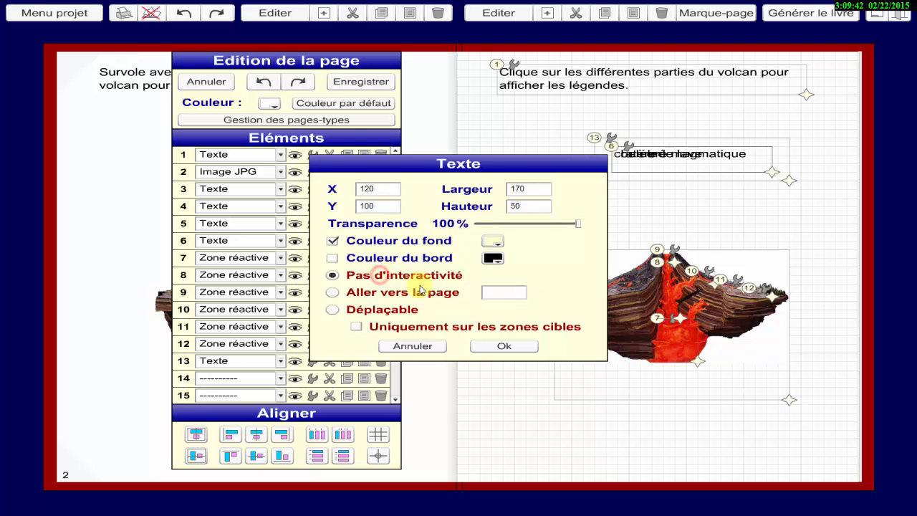
{"action": "left_click", "coordinate": [483, 346]}
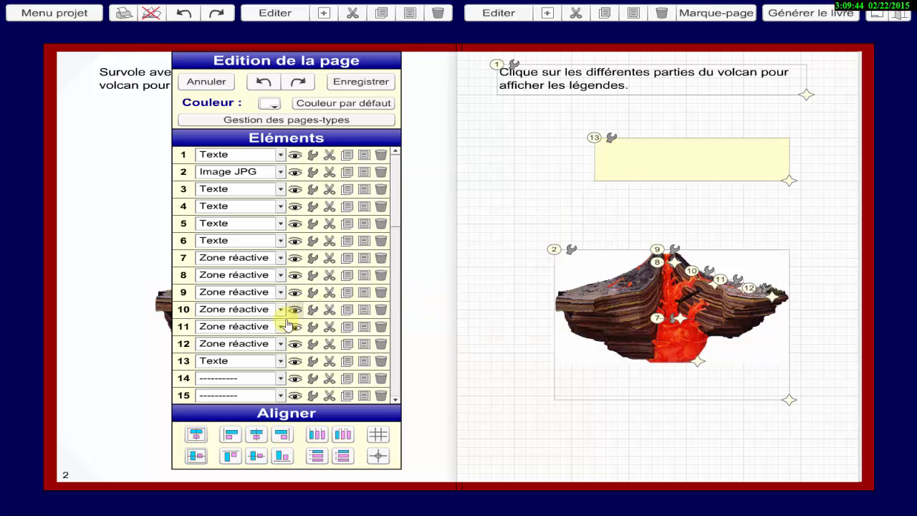
Add reactive zone 14 around the whole volcano image, about 280 wide and 265 high.
{"action": "left_click", "coordinate": [280, 378]}
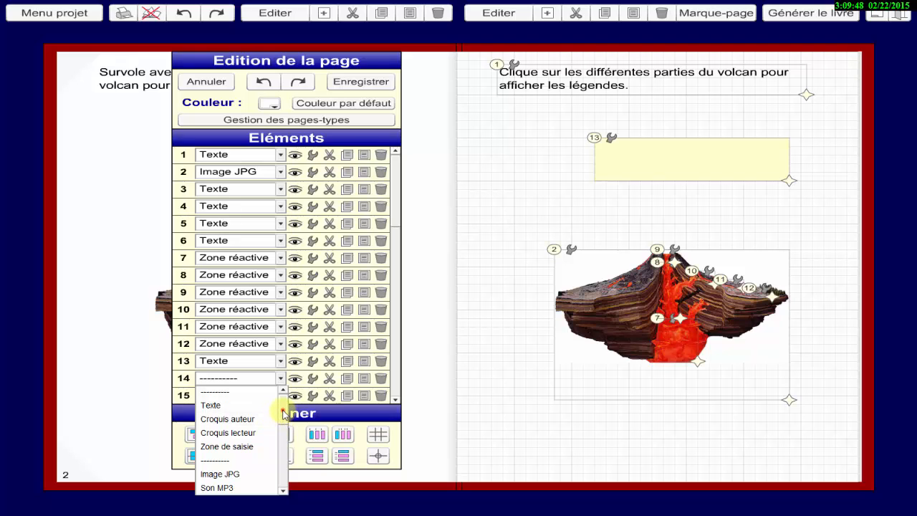
{"action": "scroll", "coordinate": [281, 419], "scroll_direction": "down", "scroll_amount": 3}
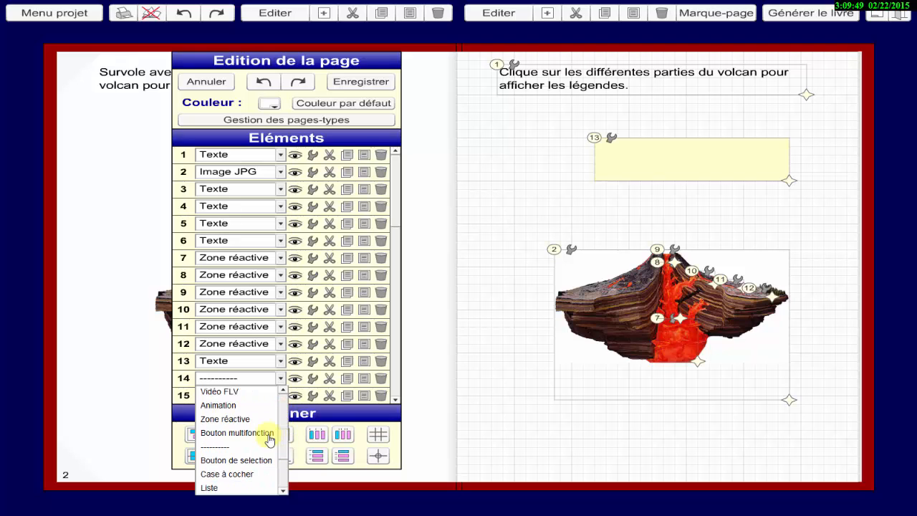
{"action": "left_click", "coordinate": [233, 419]}
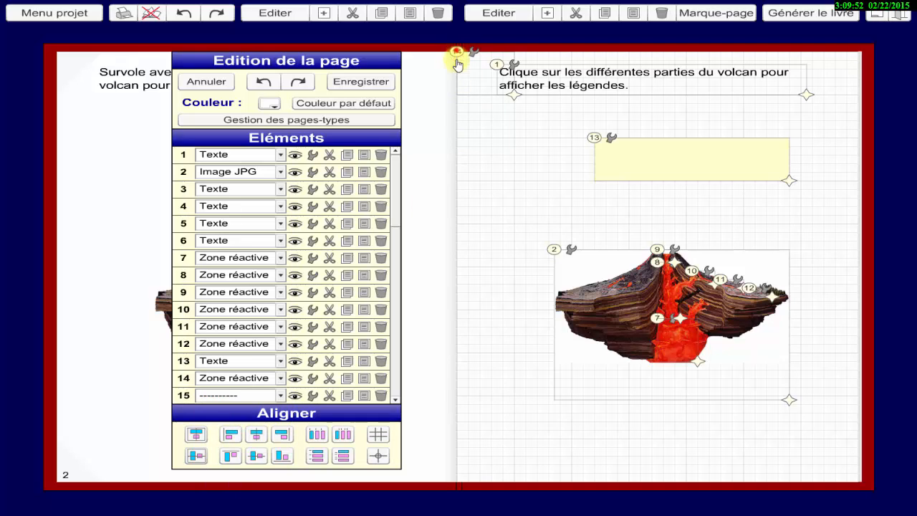
{"action": "mouse_move", "coordinate": [457, 55]}
{"action": "left_mouse_down"}
{"action": "mouse_move", "coordinate": [500, 150]}
{"action": "mouse_move", "coordinate": [503, 204]}
{"action": "left_mouse_up"}
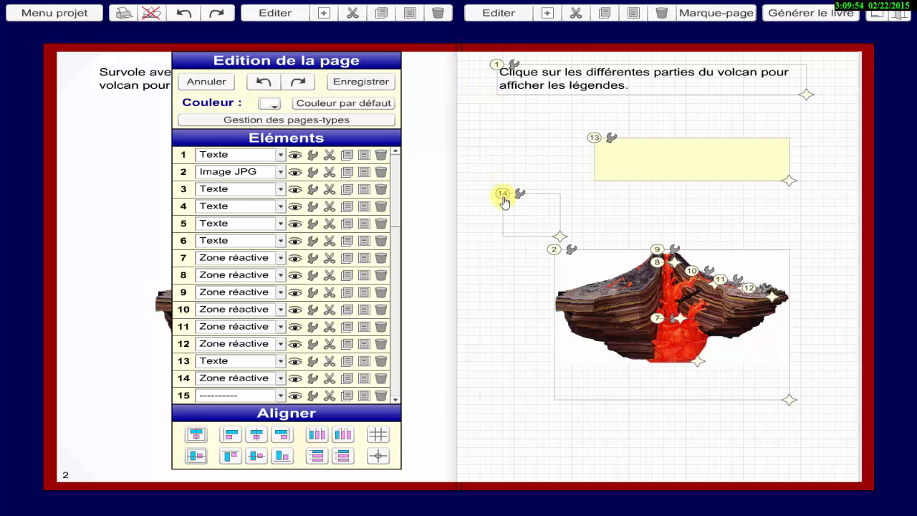
{"action": "left_click_drag", "start_coordinate": [559, 240], "coordinate": [825, 428]}
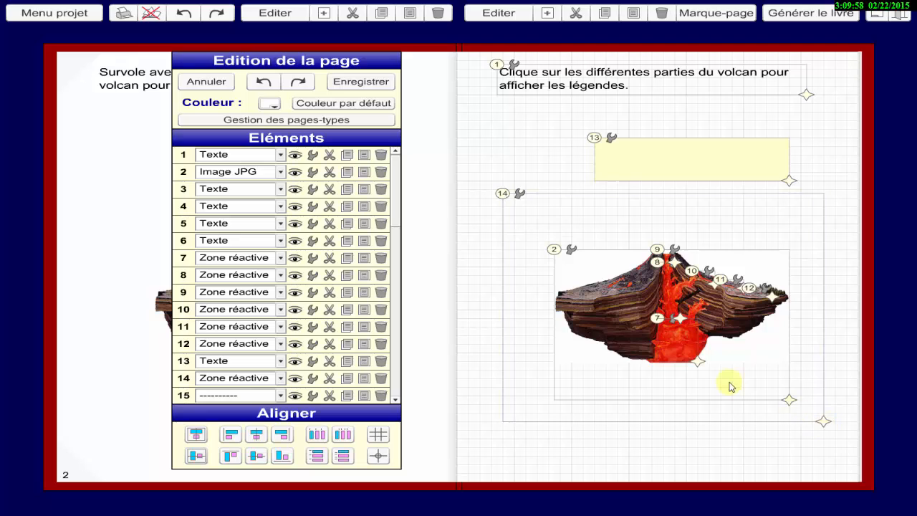
Make reactive zone 14 undetectable to the mouse, set its hover visibilities to 13, and apply the settings.
{"action": "left_click", "coordinate": [520, 196]}
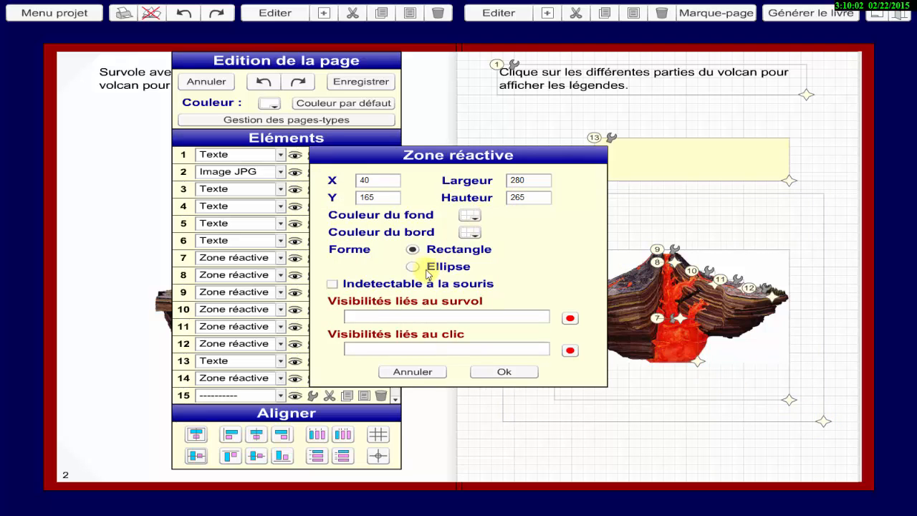
{"action": "left_click", "coordinate": [332, 286]}
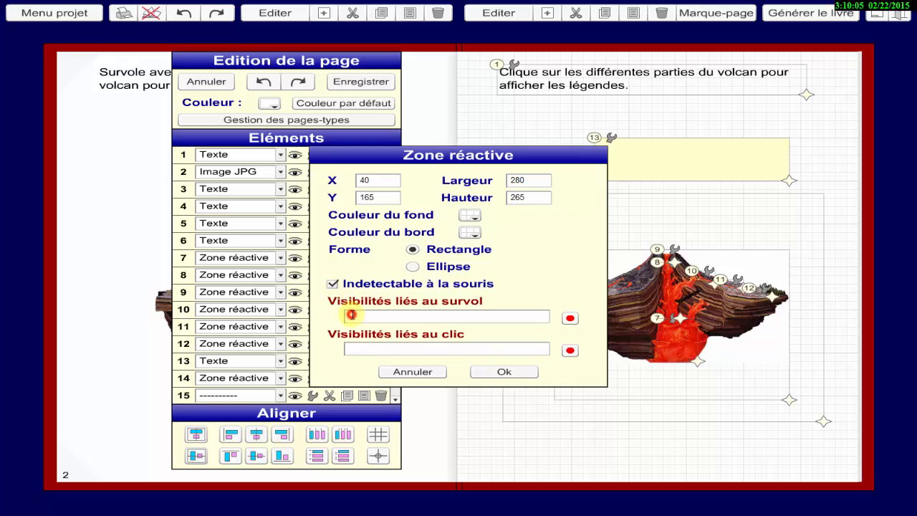
{"action": "left_click", "coordinate": [351, 315]}
{"action": "type", "text": "13"}
{"action": "left_click", "coordinate": [504, 374]}
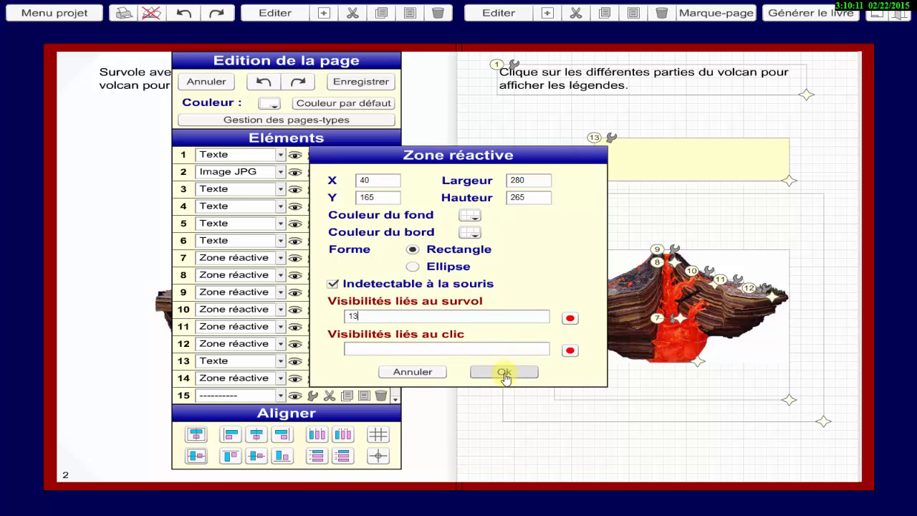
{"action": "left_click", "coordinate": [505, 374]}
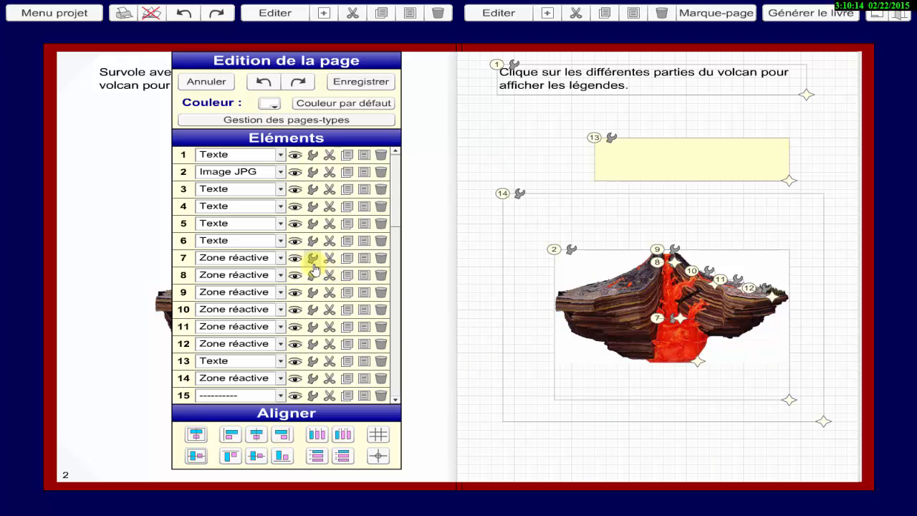
Extend reactive zone 7's click visibilities to +3,-4,-5,-6,-13, copy the added ,-13, and apply the settings.
{"action": "left_click", "coordinate": [313, 263]}
{"action": "left_click", "coordinate": [313, 263]}
{"action": "left_click", "coordinate": [396, 348]}
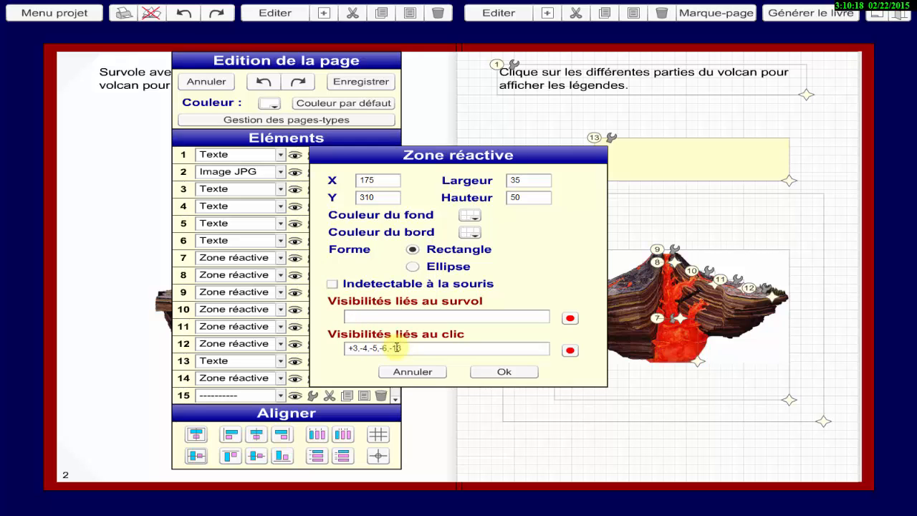
{"action": "double_click", "coordinate": [396, 348]}
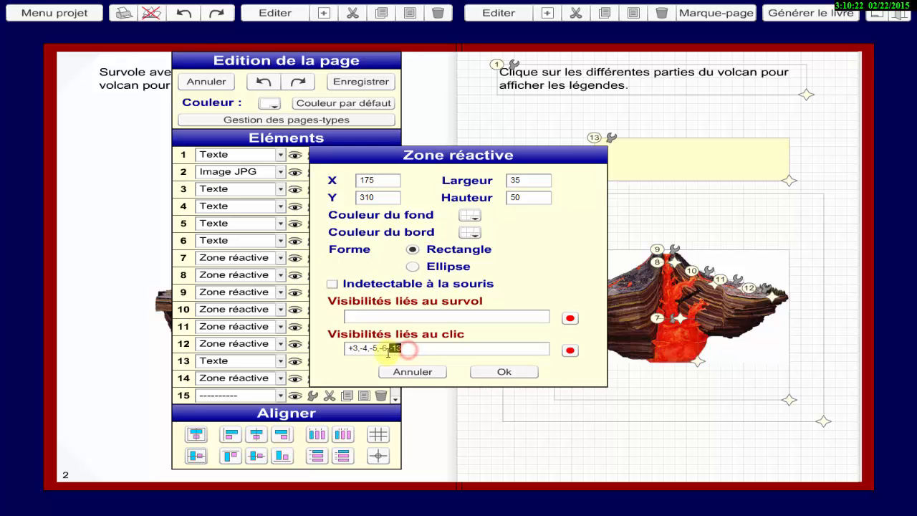
{"action": "right_click", "coordinate": [396, 347]}
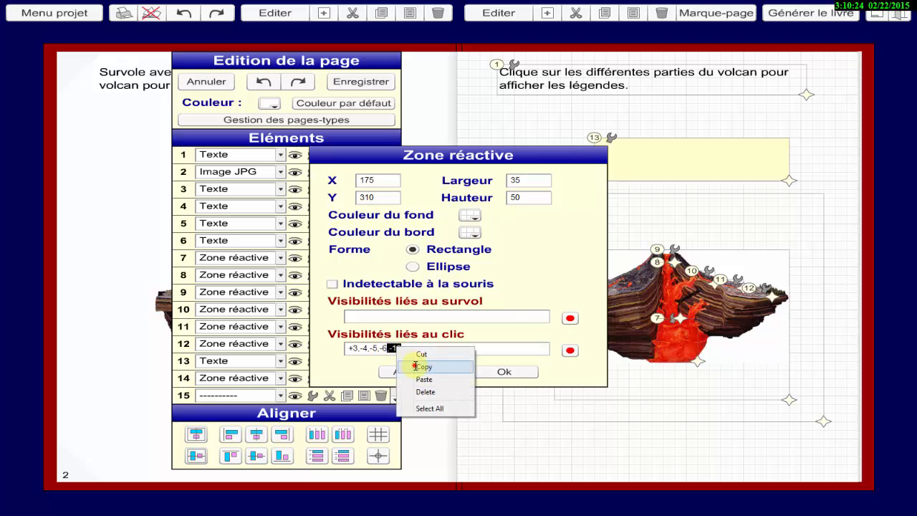
{"action": "left_click", "coordinate": [413, 366]}
{"action": "left_click", "coordinate": [495, 372]}
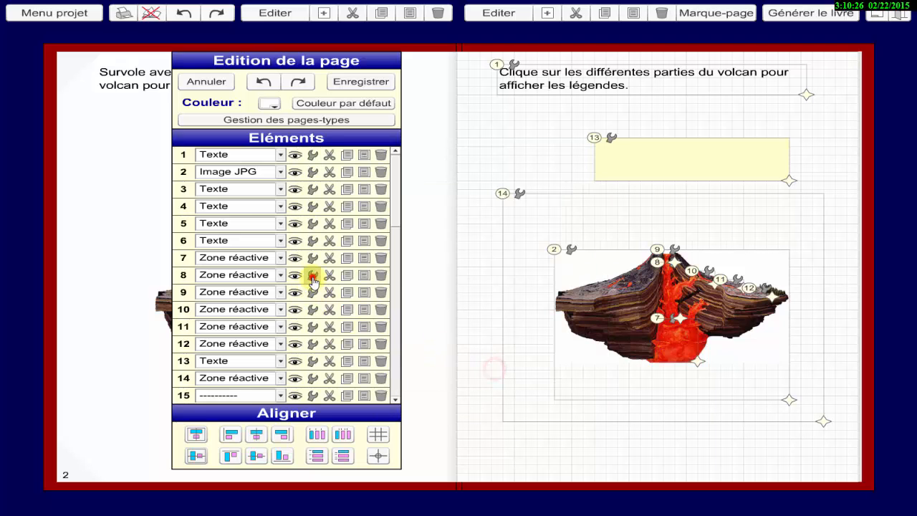
Paste ,-13 at the end of reactive zone 8's click visibilities and apply the settings.
{"action": "left_click", "coordinate": [313, 275]}
{"action": "right_click", "coordinate": [417, 352]}
{"action": "left_click", "coordinate": [445, 385]}
{"action": "left_click", "coordinate": [503, 371]}
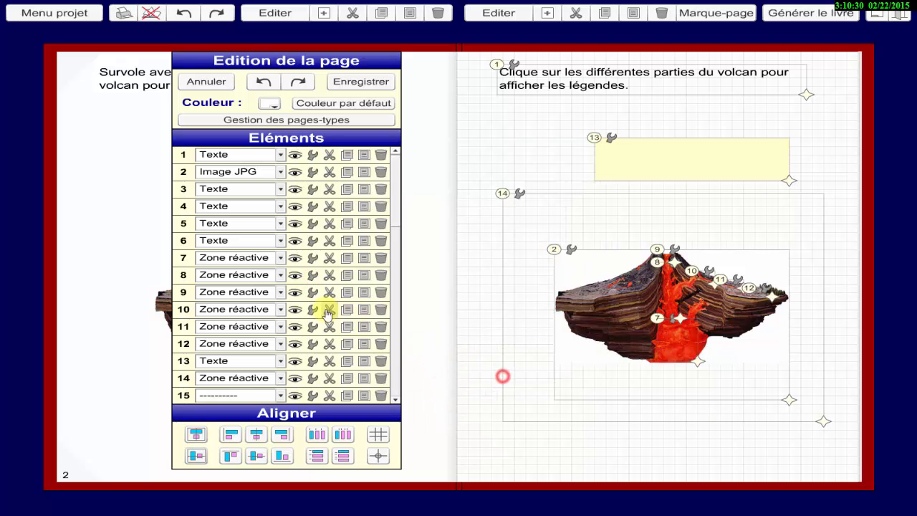
Extend reactive zone 10's click visibilities to -3,-4,-5,+6,-13 with the copied text and apply the settings.
{"action": "left_click", "coordinate": [315, 309]}
{"action": "right_click", "coordinate": [405, 348]}
{"action": "left_click", "coordinate": [434, 384]}
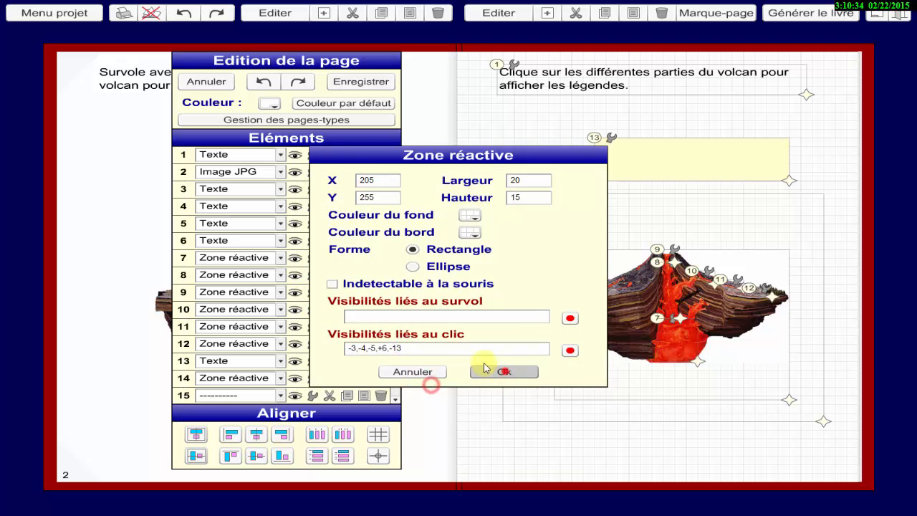
{"action": "left_click", "coordinate": [504, 371]}
Paste ,-13 after reactive zone 11's click visibilities -3,-4,-5,+6 and apply the settings.
{"action": "left_click", "coordinate": [309, 327]}
{"action": "right_click", "coordinate": [397, 348]}
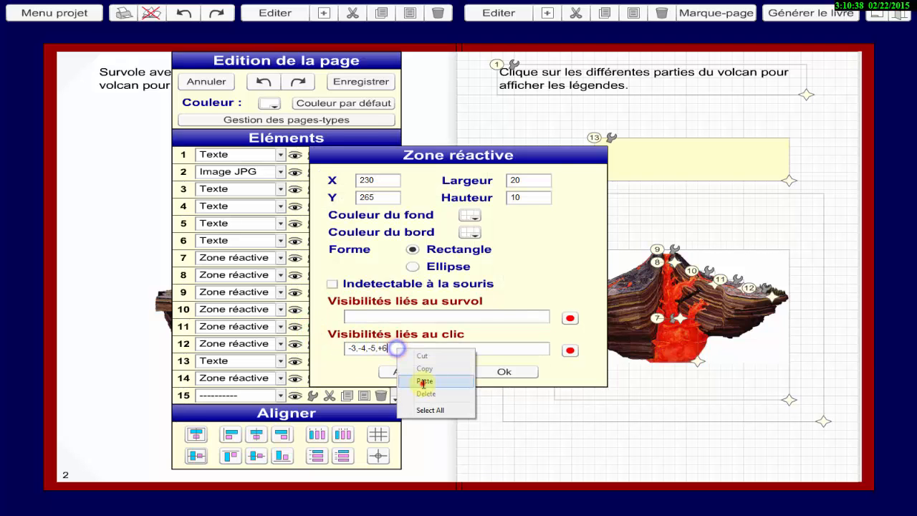
{"action": "left_click", "coordinate": [420, 379]}
{"action": "left_click", "coordinate": [504, 371]}
Paste ,-13 after reactive zone 12's click visibilities -3,-4,-5,+6, apply the settings, and save the page.
{"action": "left_click", "coordinate": [311, 345]}
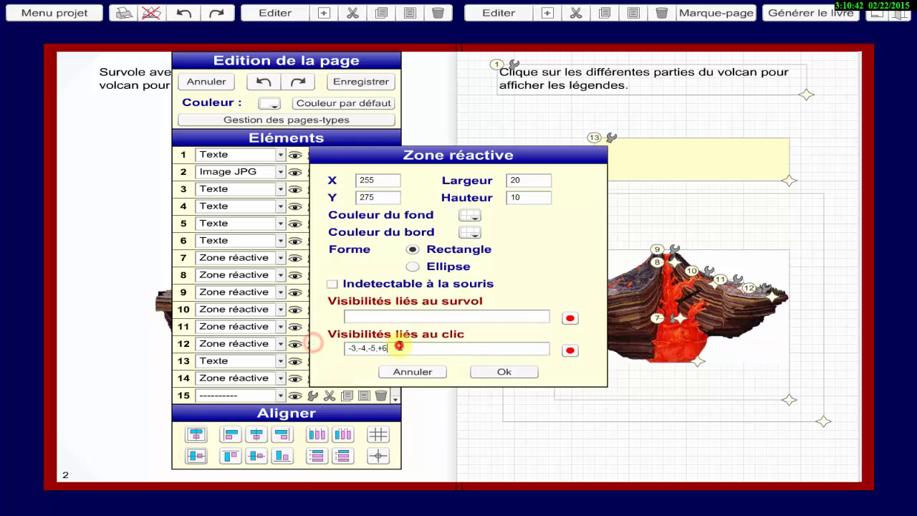
{"action": "right_click", "coordinate": [399, 347]}
{"action": "left_click", "coordinate": [429, 378]}
{"action": "left_click", "coordinate": [493, 370]}
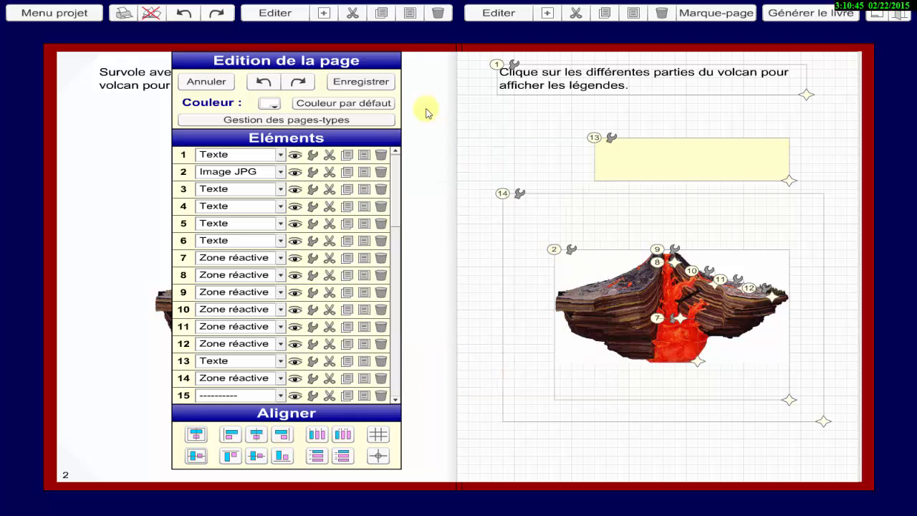
{"action": "left_click", "coordinate": [370, 85]}
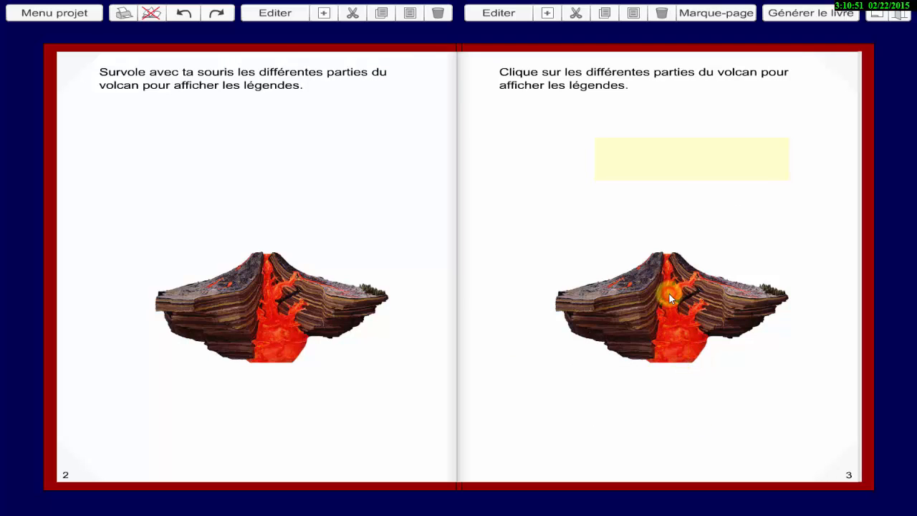
Test the cover box on page 3 by activating a part of the volcano, and reopen page 3 for editing.
{"action": "left_click", "coordinate": [722, 282]}
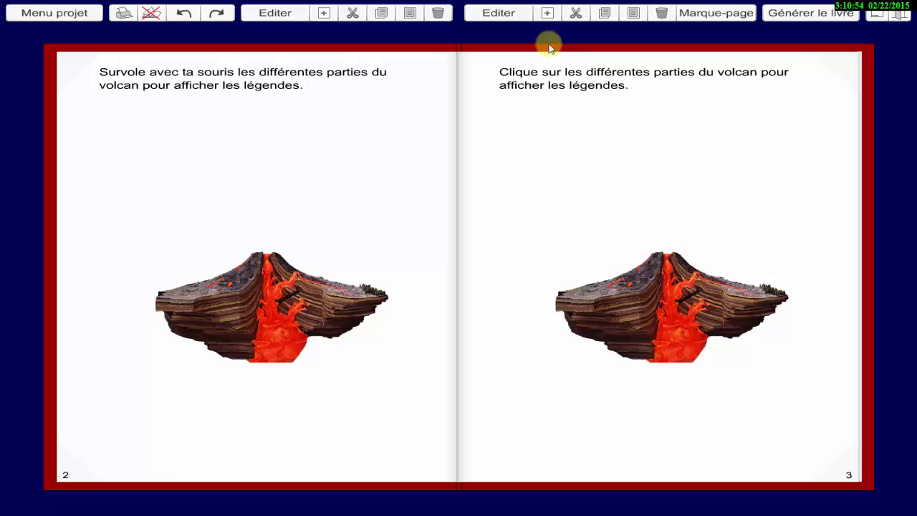
{"action": "left_click", "coordinate": [502, 14]}
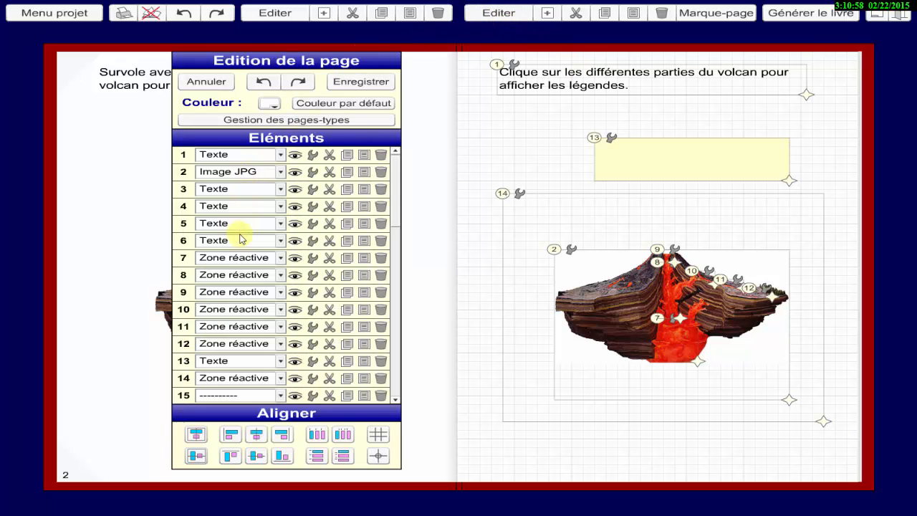
{"action": "left_click", "coordinate": [185, 379]}
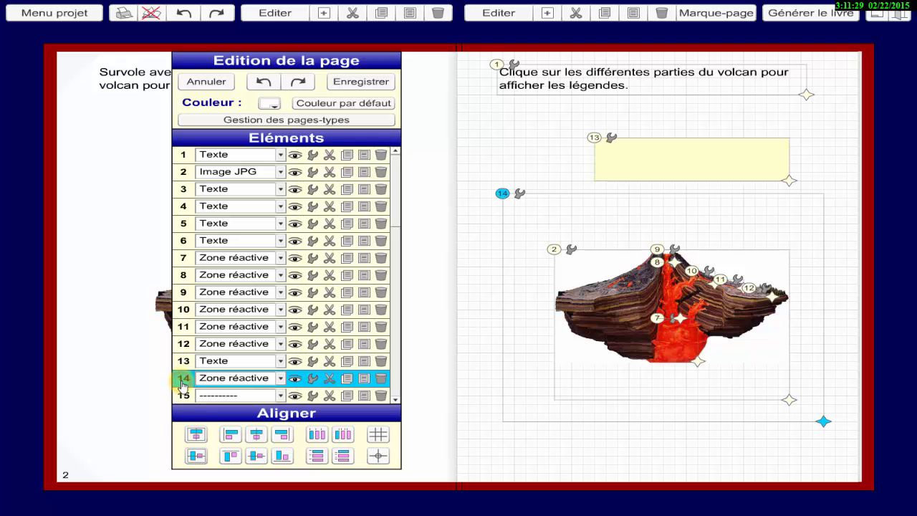
{"action": "left_click_drag", "start_coordinate": [184, 384], "coordinate": [187, 265]}
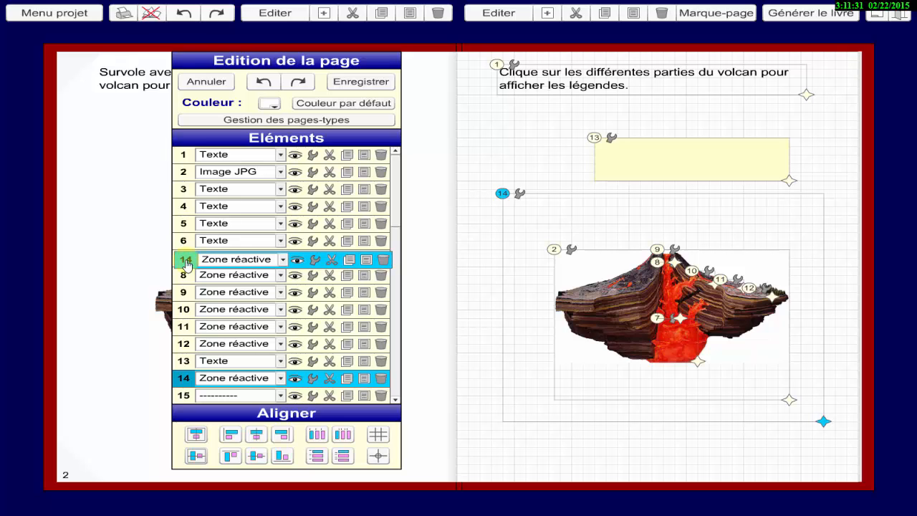
{"action": "left_click_drag", "start_coordinate": [187, 265], "coordinate": [187, 265]}
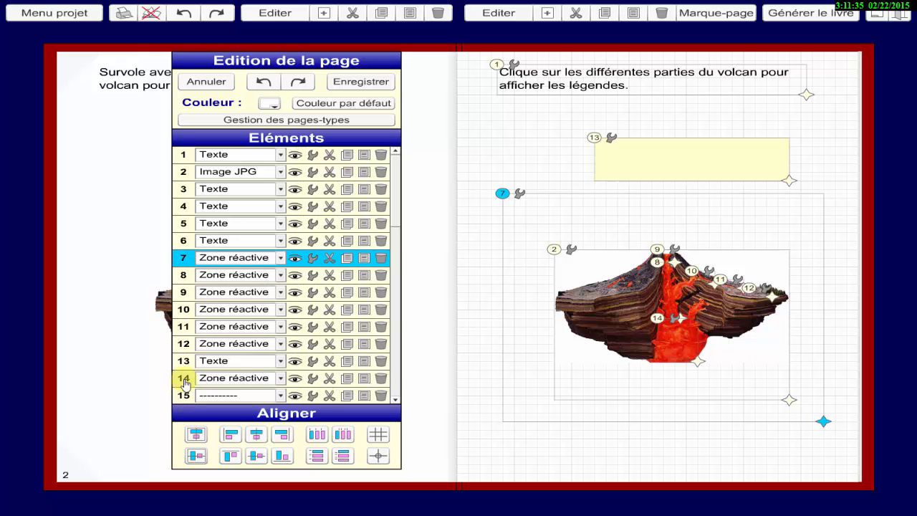
{"action": "left_click", "coordinate": [184, 382]}
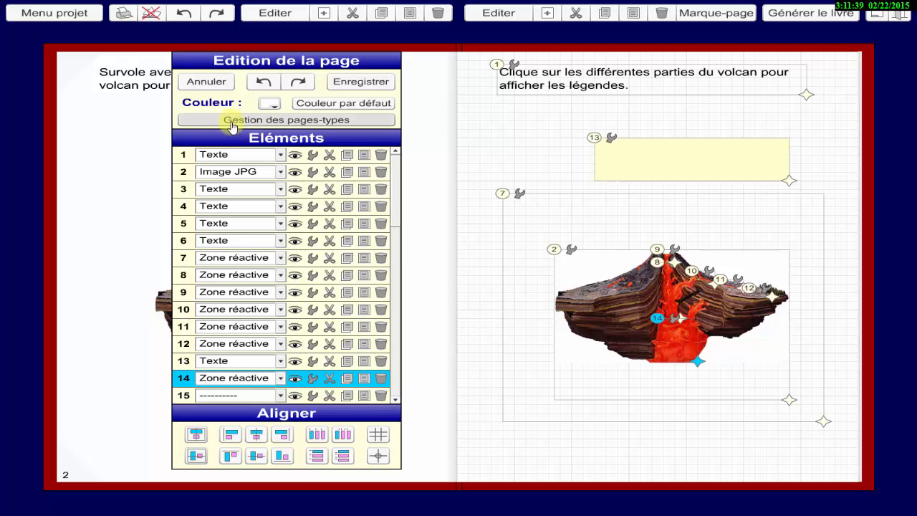
{"action": "left_click", "coordinate": [262, 84]}
{"action": "left_click", "coordinate": [262, 83]}
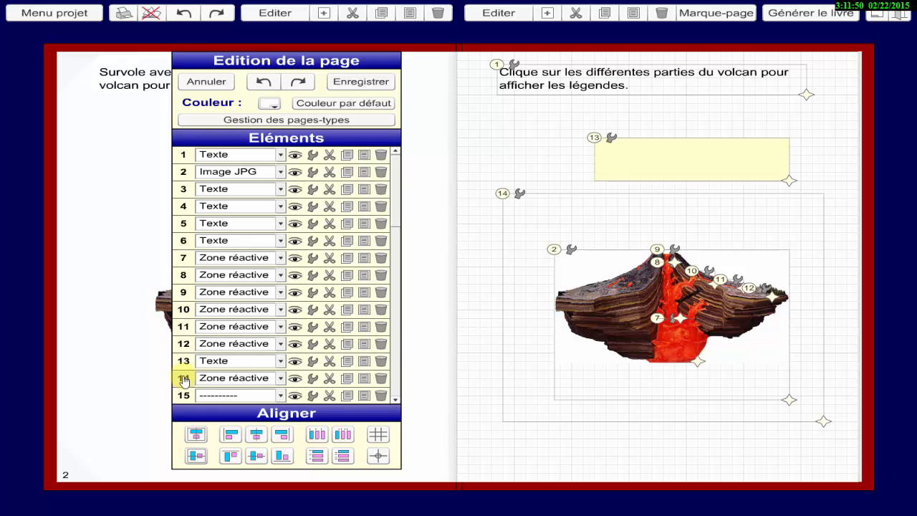
Shift elements 7 to 14 of page 3 down one place each in the element list, leaving position 7 empty.
{"action": "left_click_drag", "start_coordinate": [183, 380], "coordinate": [183, 395]}
{"action": "left_click_drag", "start_coordinate": [184, 362], "coordinate": [185, 380]}
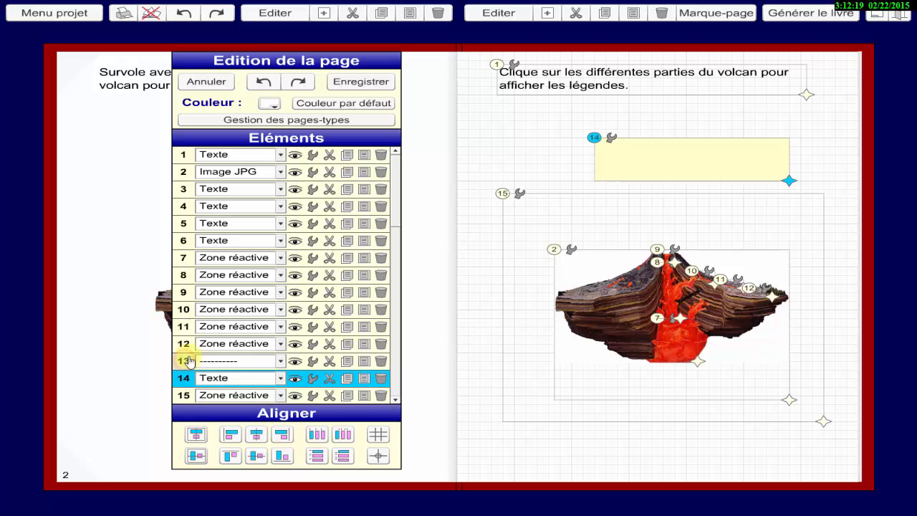
{"action": "mouse_move", "coordinate": [186, 344]}
{"action": "left_mouse_down"}
{"action": "mouse_move", "coordinate": [185, 362]}
{"action": "mouse_move", "coordinate": [184, 330]}
{"action": "mouse_move", "coordinate": [185, 344]}
{"action": "left_mouse_up"}
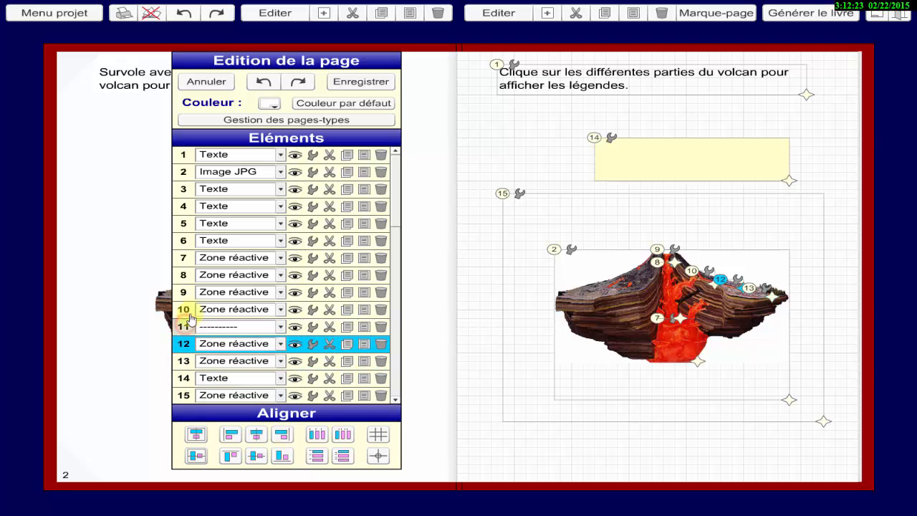
{"action": "mouse_move", "coordinate": [184, 310]}
{"action": "left_mouse_down"}
{"action": "mouse_move", "coordinate": [184, 326]}
{"action": "mouse_move", "coordinate": [184, 296]}
{"action": "mouse_move", "coordinate": [184, 310]}
{"action": "left_mouse_up"}
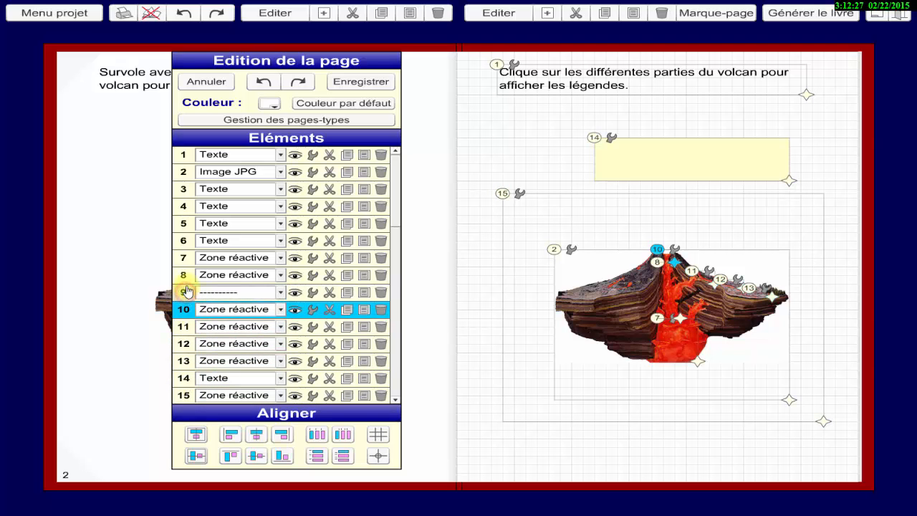
{"action": "left_click_drag", "start_coordinate": [184, 276], "coordinate": [184, 290]}
{"action": "left_click_drag", "start_coordinate": [185, 258], "coordinate": [184, 276]}
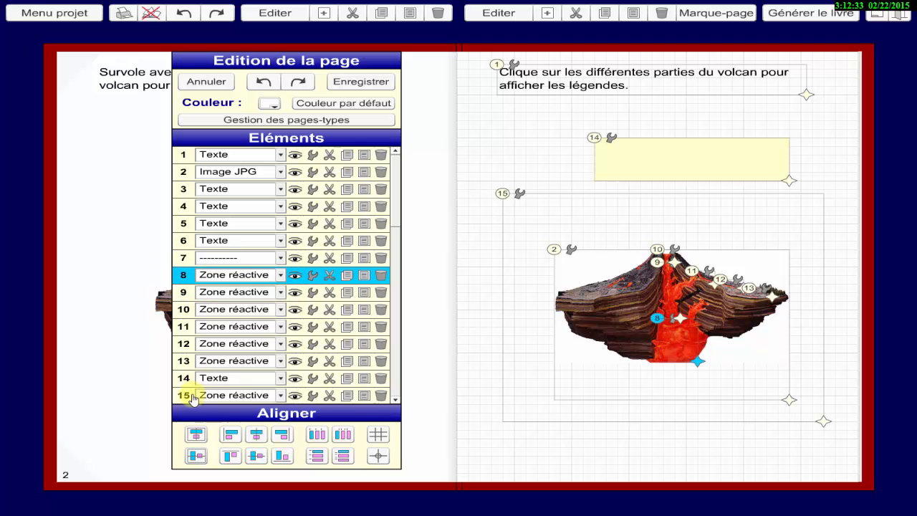
Move the large surrounding reactive zone from position 15 to the empty position 7 in the element list.
{"action": "left_click_drag", "start_coordinate": [192, 398], "coordinate": [183, 263]}
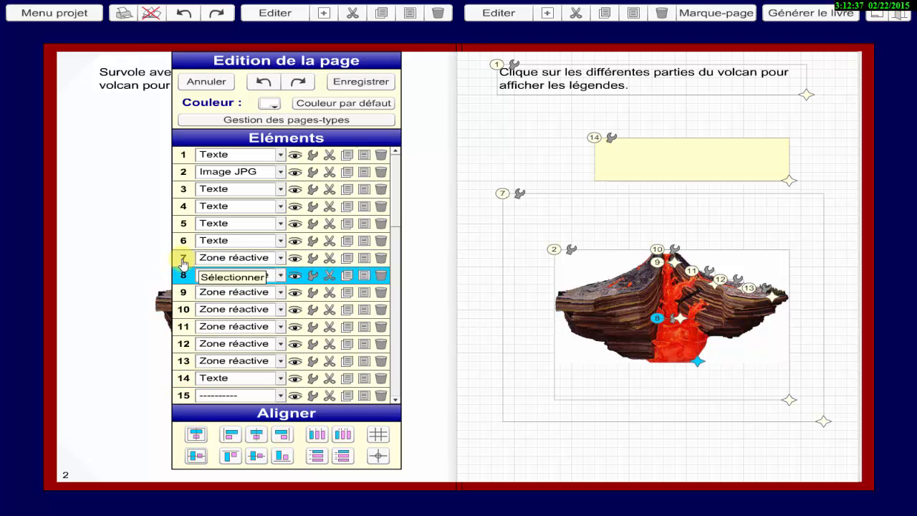
{"action": "left_click", "coordinate": [183, 263]}
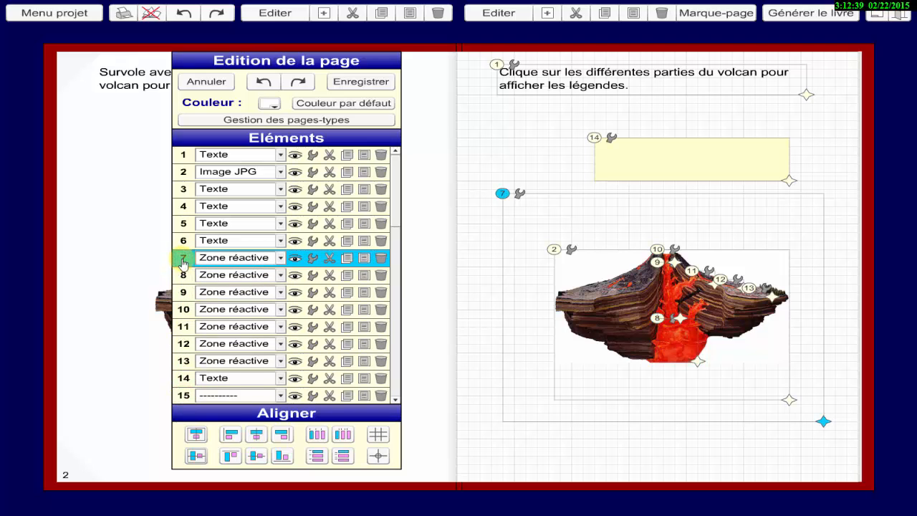
{"action": "left_click", "coordinate": [185, 265]}
{"action": "left_click", "coordinate": [184, 264]}
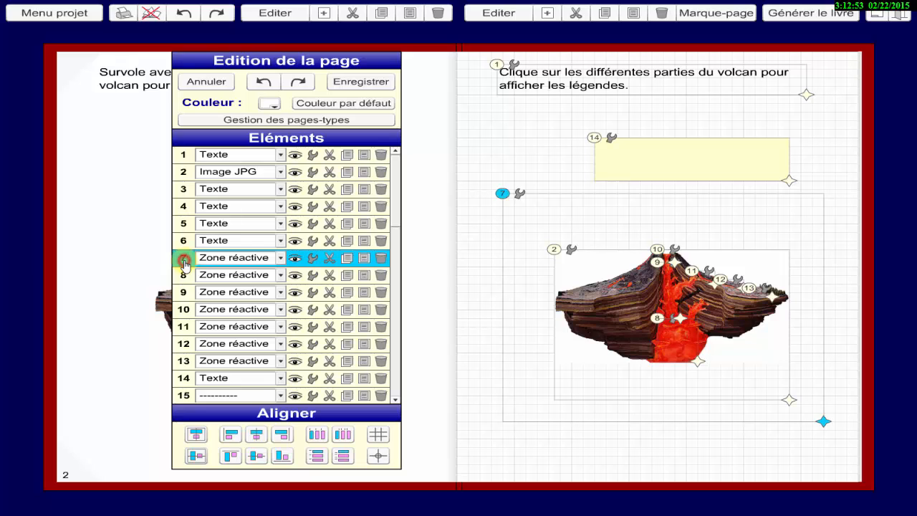
Set reactive zone 7's hover visibilities to 14, the cover box's number, and apply the settings.
{"action": "left_click", "coordinate": [180, 379]}
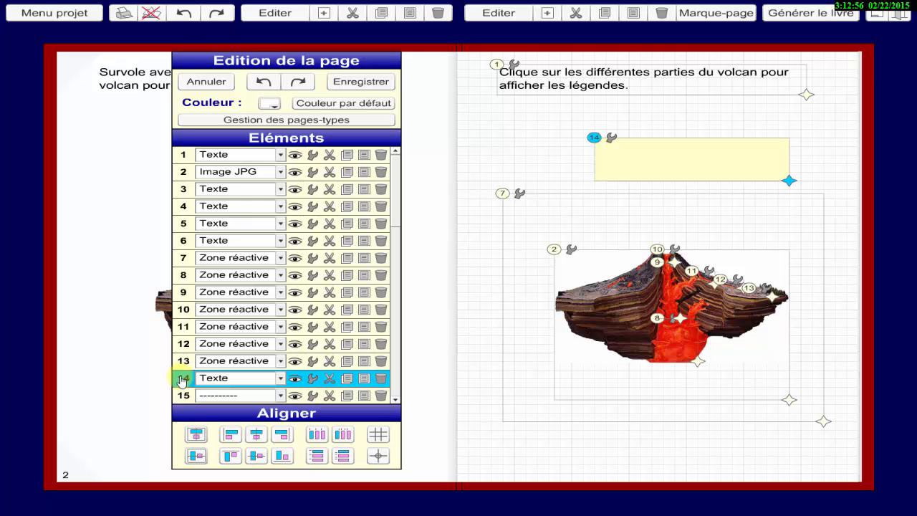
{"action": "left_click", "coordinate": [313, 259]}
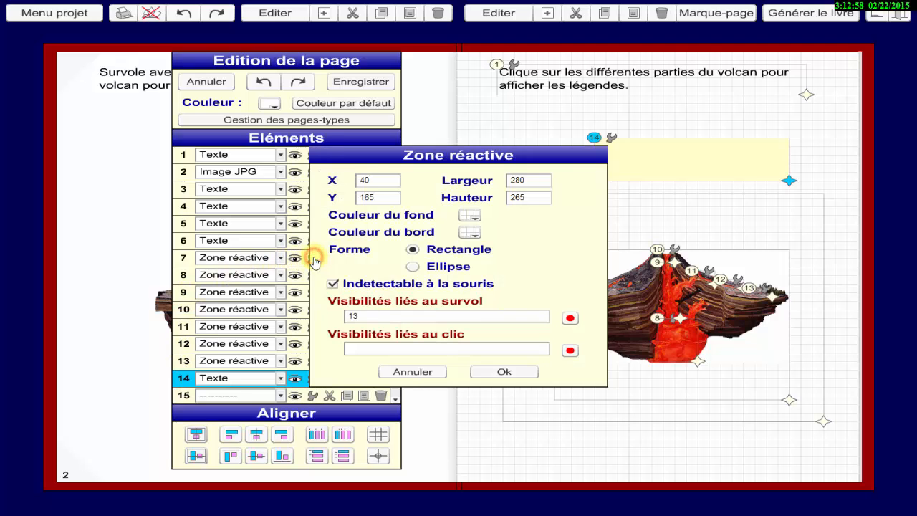
{"action": "left_click_drag", "start_coordinate": [362, 316], "coordinate": [315, 319]}
{"action": "type", "text": "14"}
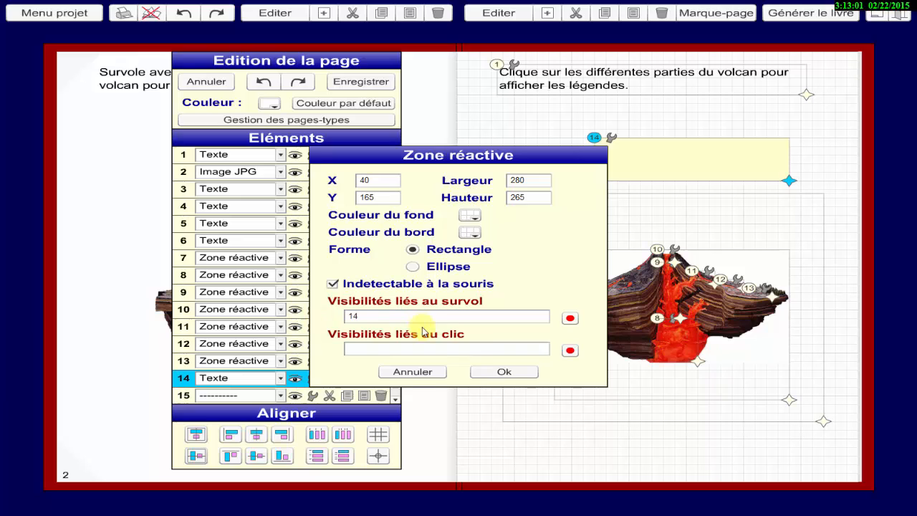
{"action": "left_click", "coordinate": [503, 371]}
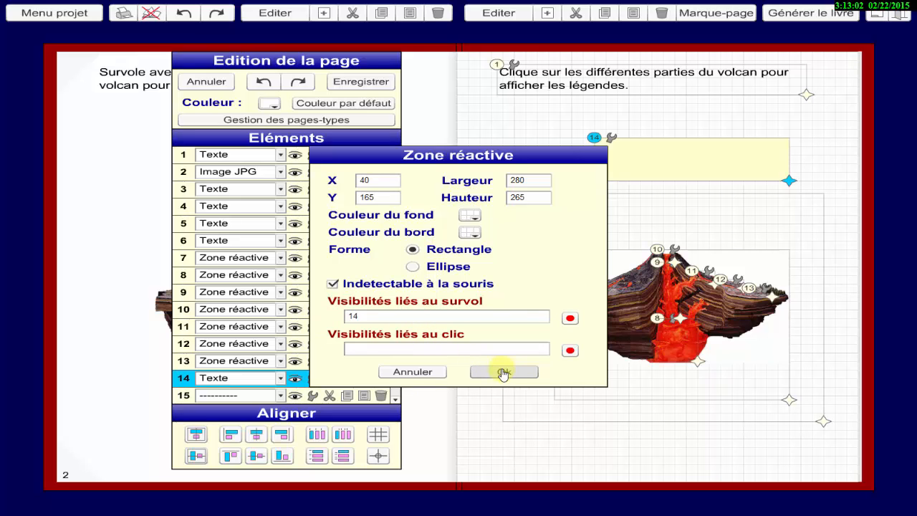
{"action": "left_click", "coordinate": [503, 372]}
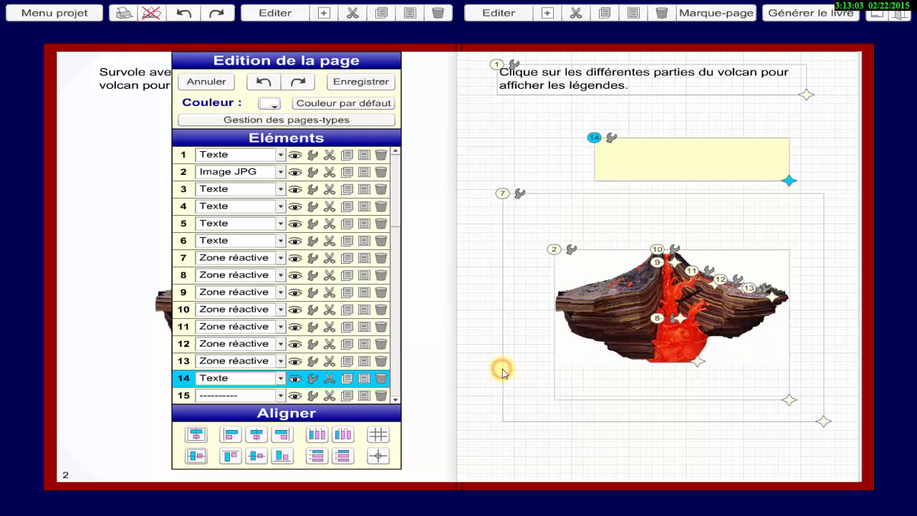
Change reactive zone 8's click visibilities to +3,-4,-5,-6,-14 and apply the settings.
{"action": "left_click", "coordinate": [312, 275]}
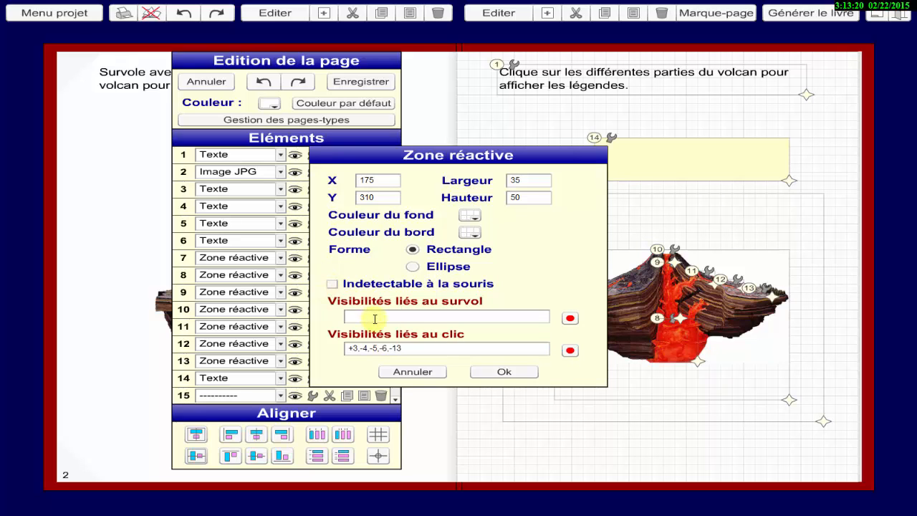
{"action": "left_click", "coordinate": [403, 348]}
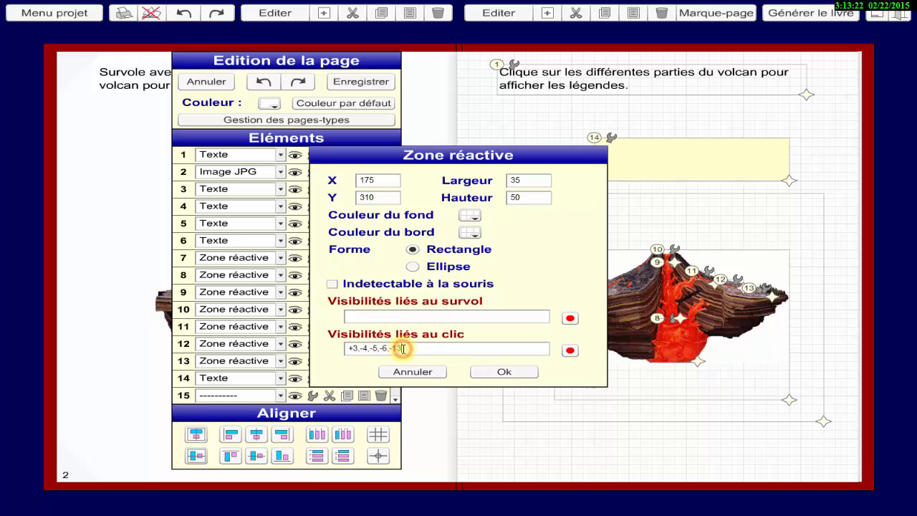
{"action": "key", "text": "BackSpace"}
{"action": "type", "text": "4"}
{"action": "left_click", "coordinate": [509, 373]}
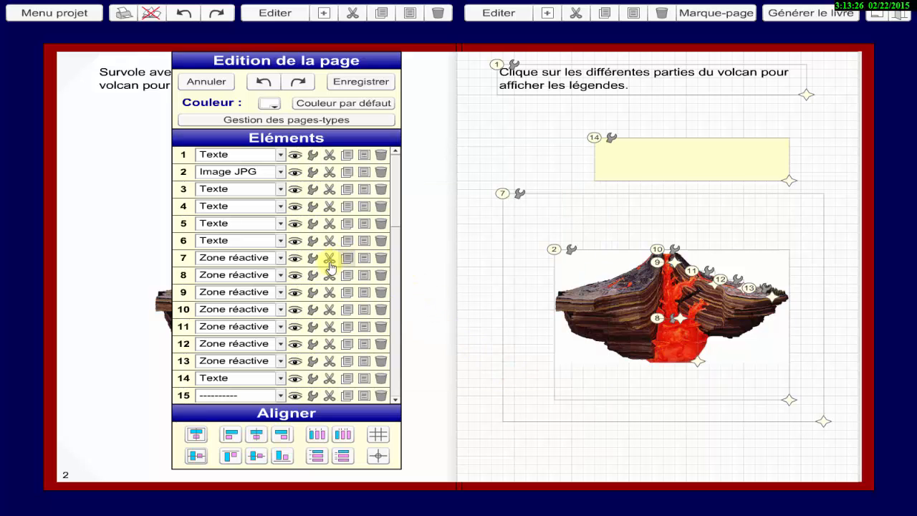
Replace -13 with -14 in the click visibilities of reactive zones 9 and 10, applying the settings for each.
{"action": "left_click", "coordinate": [313, 293]}
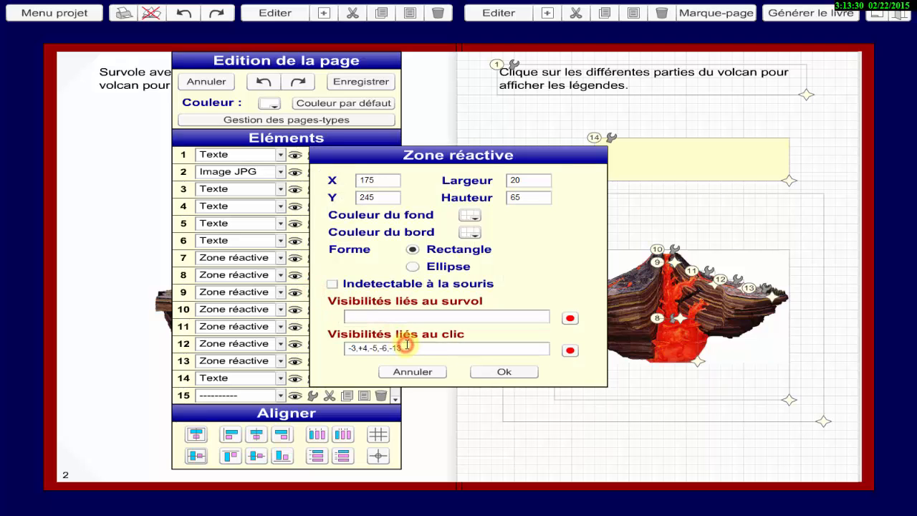
{"action": "left_click", "coordinate": [495, 369]}
{"action": "left_click", "coordinate": [314, 309]}
{"action": "left_click", "coordinate": [430, 347]}
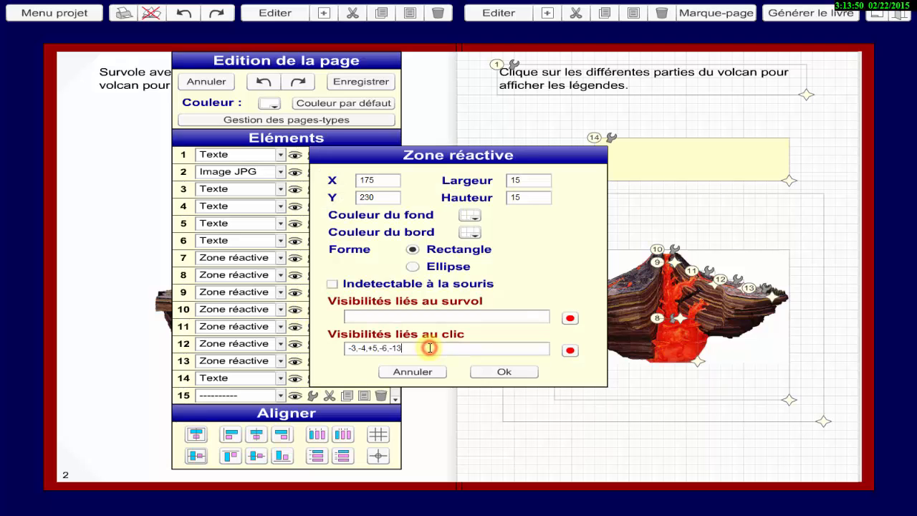
{"action": "left_click", "coordinate": [501, 371]}
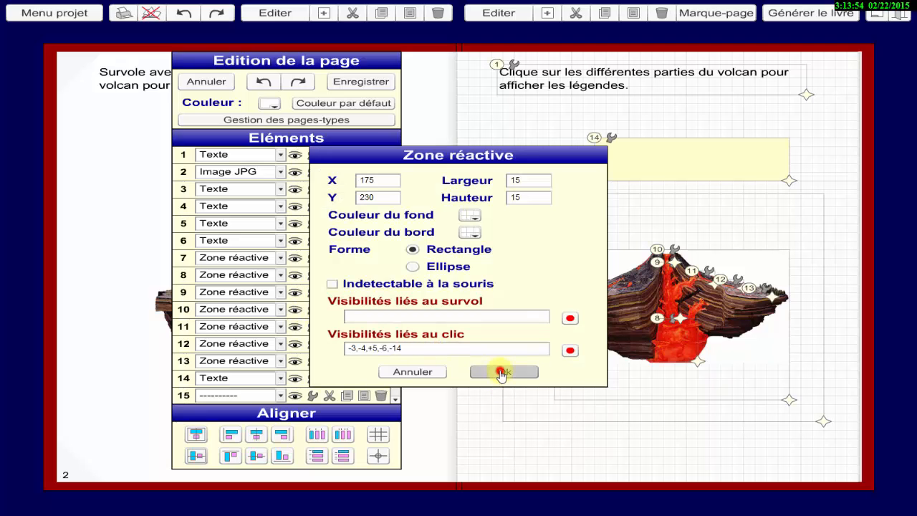
Change reactive zone 11's click visibilities to -3,-4,-5,+6,-14 and apply the settings.
{"action": "left_click", "coordinate": [313, 326]}
{"action": "left_click", "coordinate": [407, 348]}
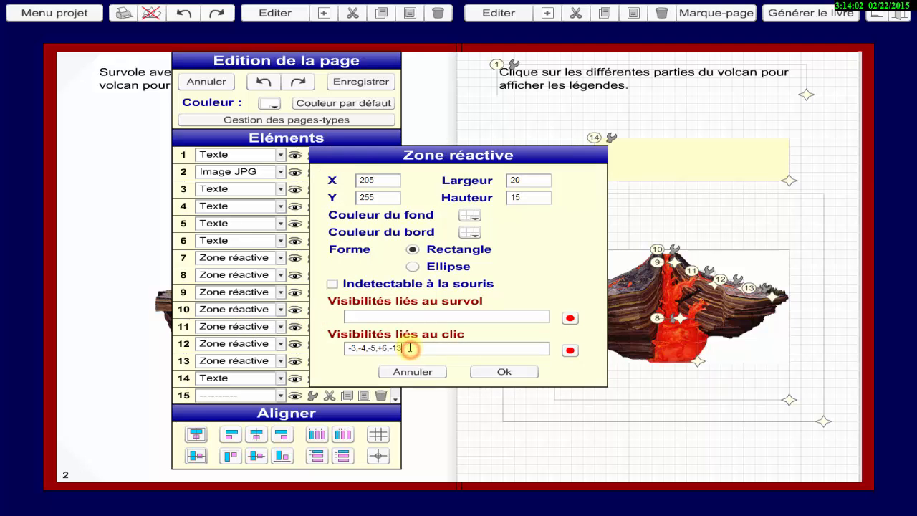
{"action": "key", "text": "BackSpace"}
{"action": "type", "text": "4"}
{"action": "left_click", "coordinate": [501, 371]}
Replace -13 with -14 at the end of reactive zone 12's click visibilities and apply the settings.
{"action": "left_click", "coordinate": [313, 344]}
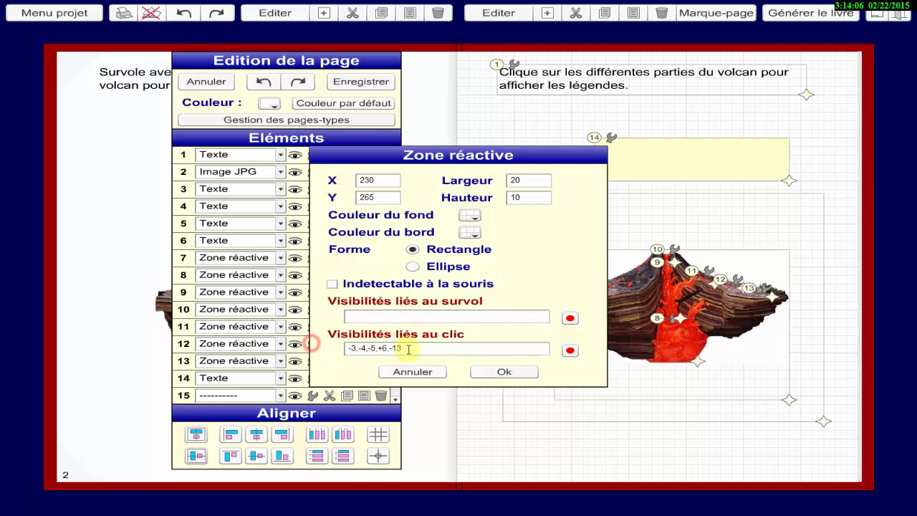
{"action": "left_click", "coordinate": [405, 349]}
{"action": "left_click", "coordinate": [502, 371]}
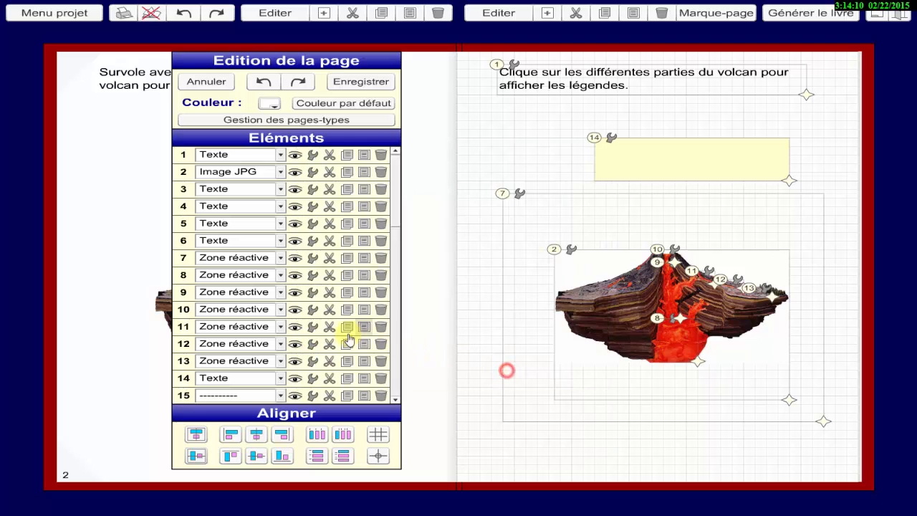
Change reactive zone 13's click visibilities to -3,-4,-5,+6,-14, apply the settings, and save the page.
{"action": "left_click", "coordinate": [316, 364]}
{"action": "left_click", "coordinate": [407, 348]}
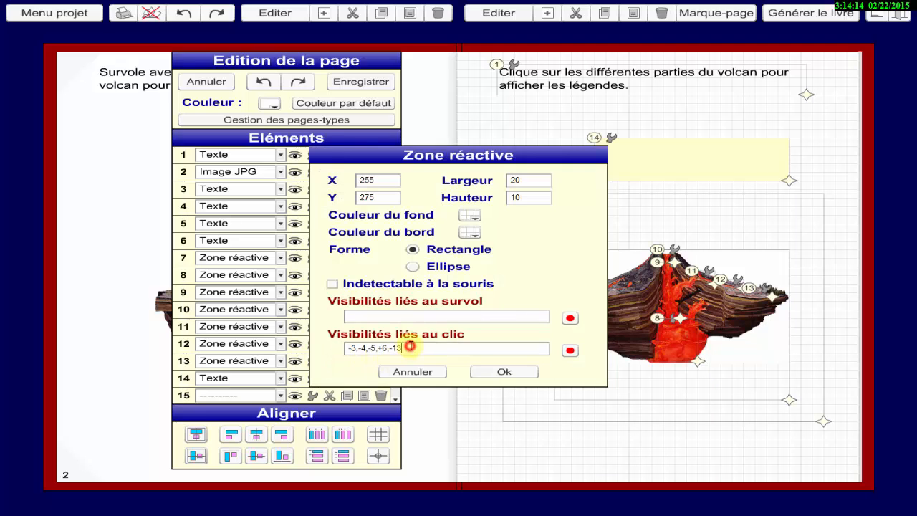
{"action": "key", "text": "BackSpace"}
{"action": "type", "text": "4"}
{"action": "left_click", "coordinate": [478, 372]}
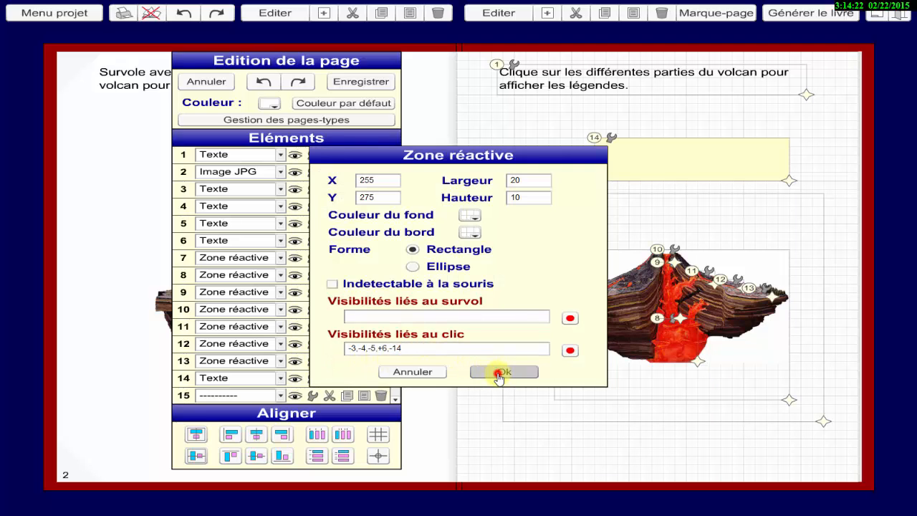
{"action": "left_click", "coordinate": [347, 84]}
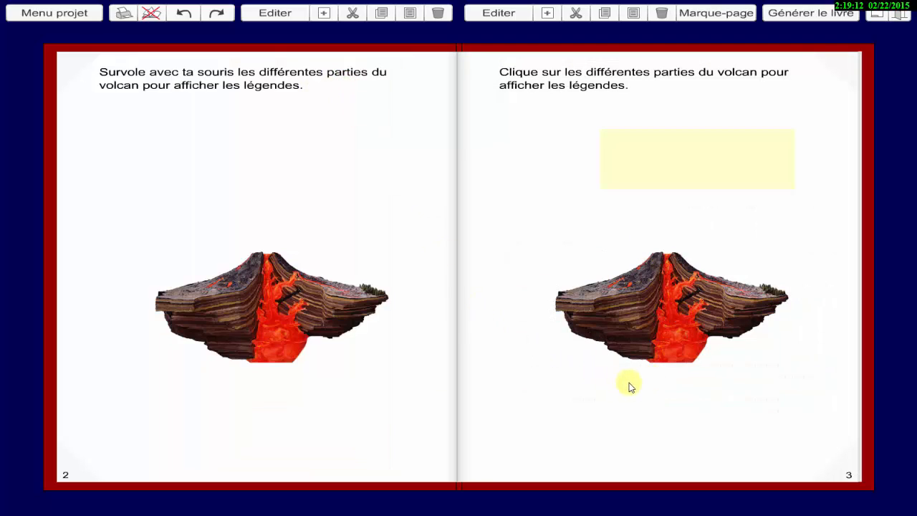
Test page 3's labels on the volcano's magma chamber, chimney, crater and lava flow, and reopen the page for editing.
{"action": "left_click", "coordinate": [672, 350]}
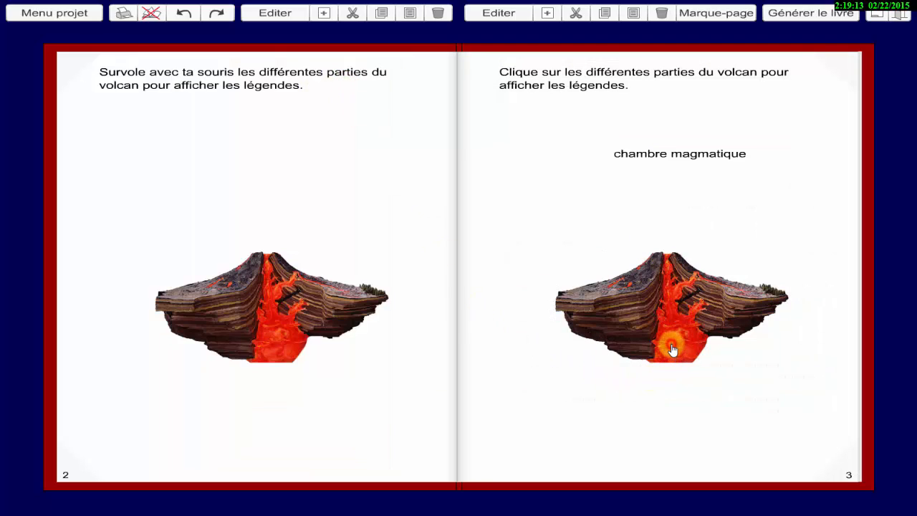
{"action": "left_click", "coordinate": [667, 305]}
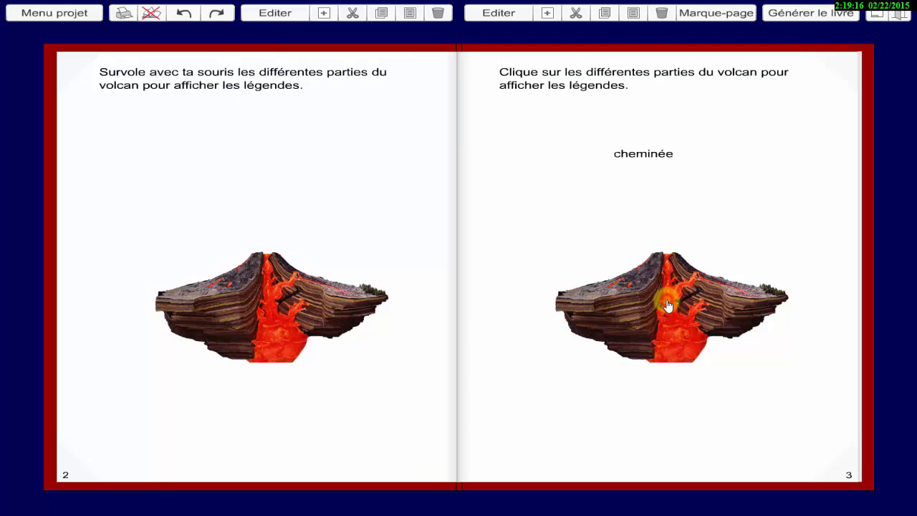
{"action": "left_click", "coordinate": [668, 255]}
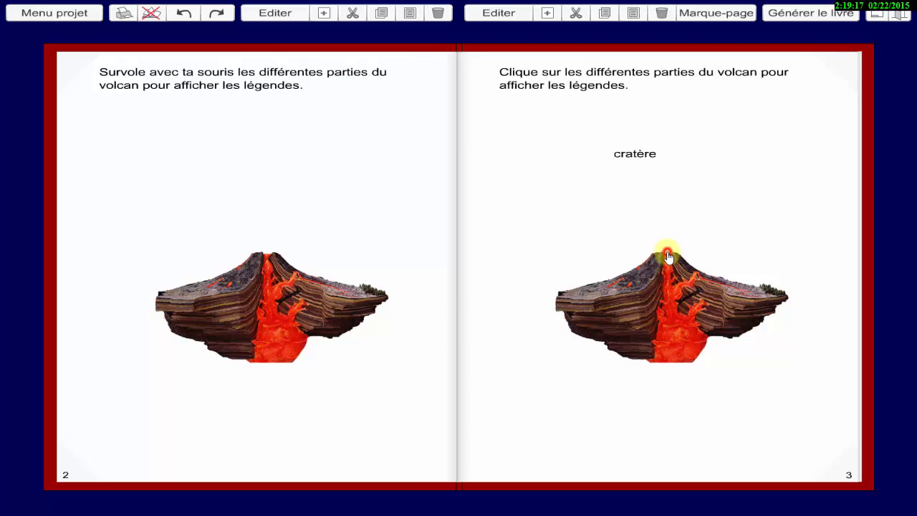
{"action": "left_click", "coordinate": [704, 274]}
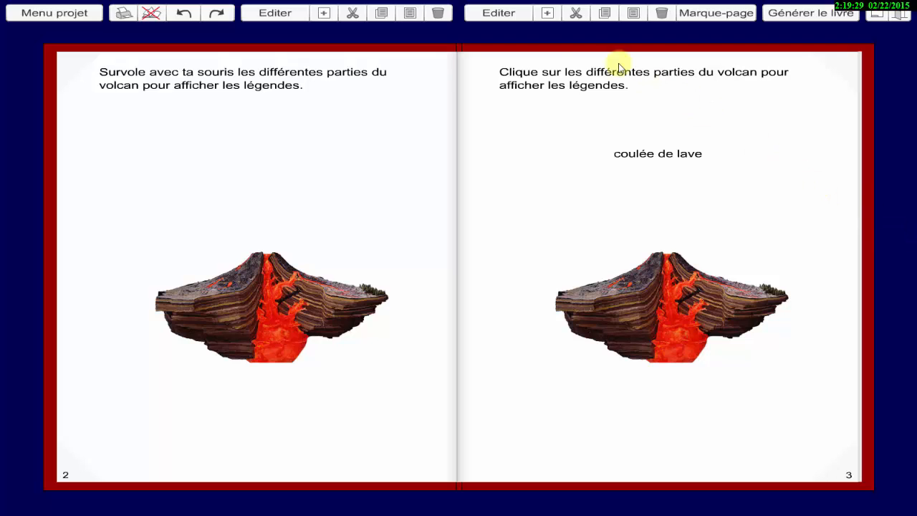
{"action": "left_click", "coordinate": [486, 15]}
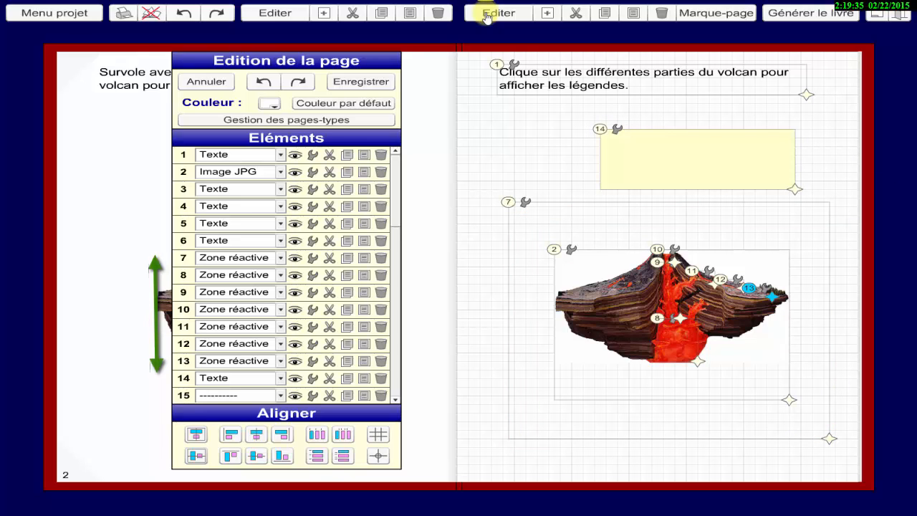
Shift page 3's elements 7 to 14 down one slot, add a text element in slot 7, and place it beside the yellow box.
{"action": "left_click_drag", "start_coordinate": [184, 380], "coordinate": [180, 393]}
{"action": "left_click_drag", "start_coordinate": [182, 359], "coordinate": [184, 277]}
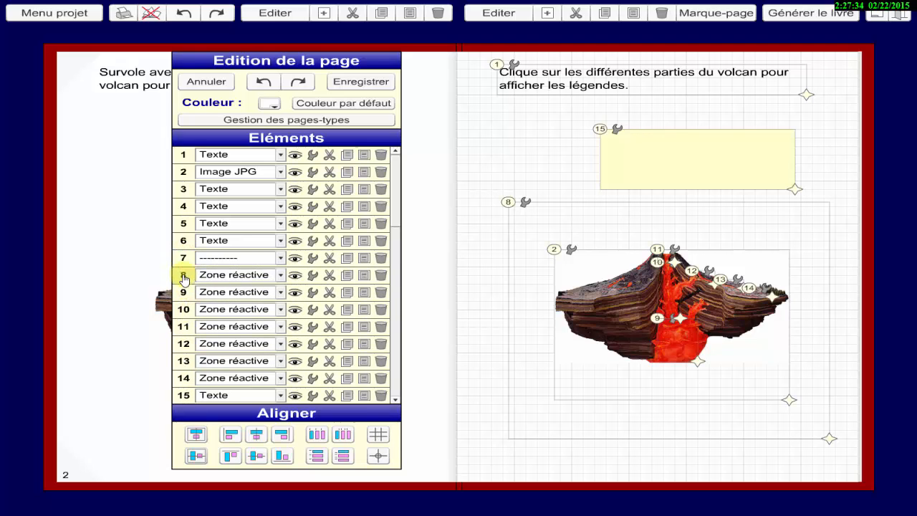
{"action": "left_click", "coordinate": [280, 258]}
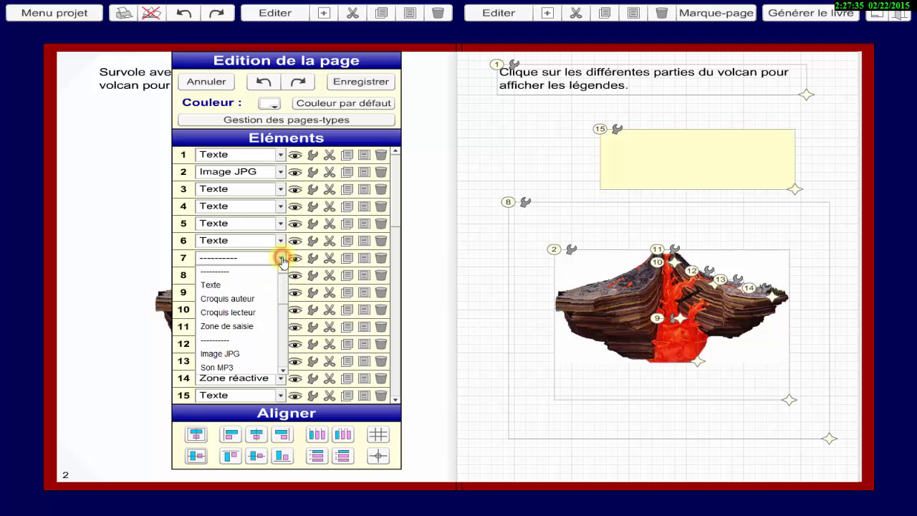
{"action": "left_click", "coordinate": [249, 284]}
{"action": "left_click_drag", "start_coordinate": [471, 45], "coordinate": [523, 134]}
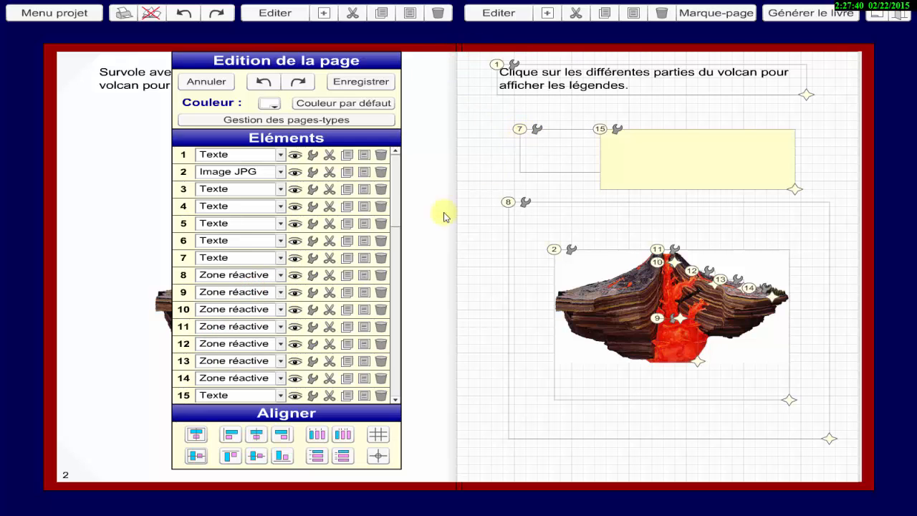
Hide the yellow cover box, element 15, and give text element 7 a pale green background (204, 255, 204).
{"action": "left_click", "coordinate": [295, 396]}
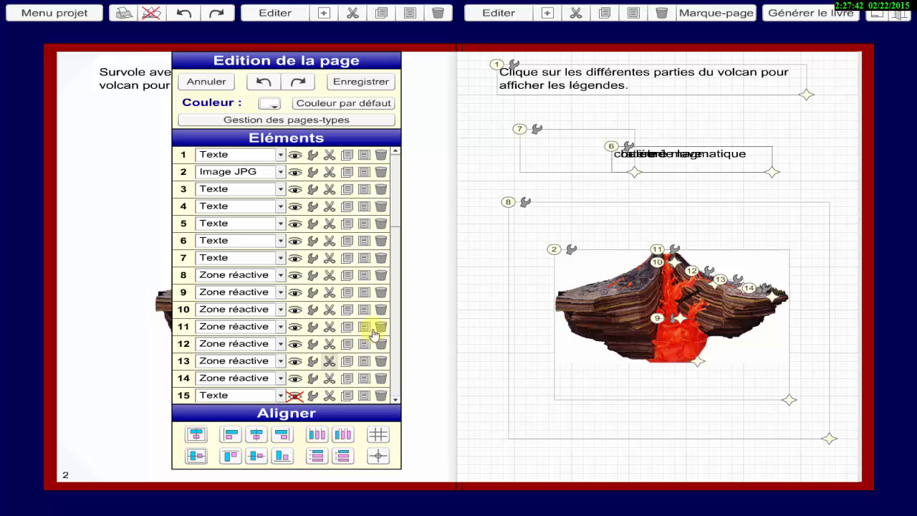
{"action": "left_click", "coordinate": [536, 130]}
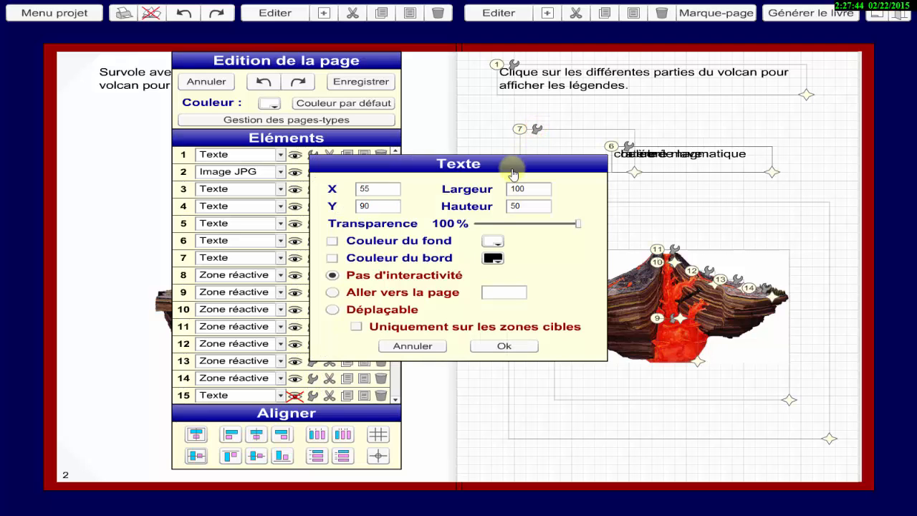
{"action": "left_click", "coordinate": [491, 240]}
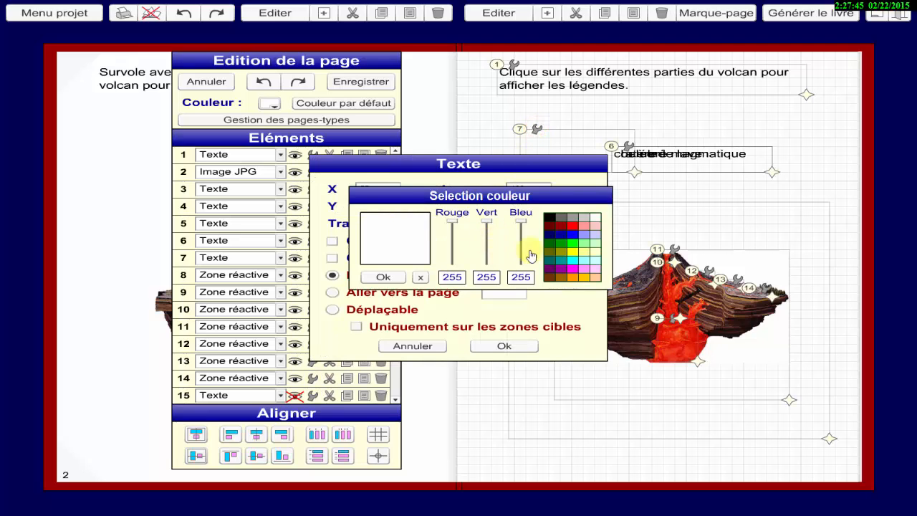
{"action": "left_click", "coordinate": [595, 243]}
{"action": "left_click", "coordinate": [380, 278]}
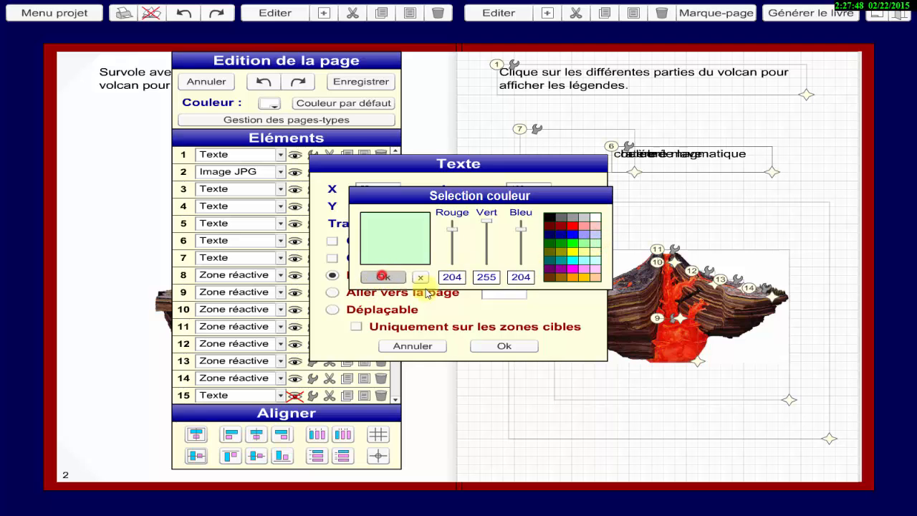
{"action": "left_click", "coordinate": [506, 347]}
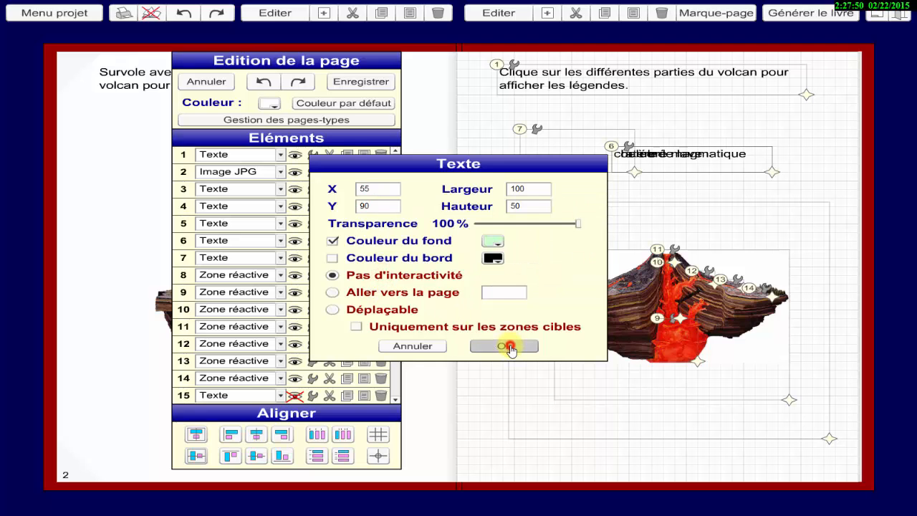
Move and widen green text box 7 until it covers all the stacked labels, and show element 15 again.
{"action": "left_click_drag", "start_coordinate": [526, 138], "coordinate": [596, 137]}
{"action": "left_click_drag", "start_coordinate": [705, 176], "coordinate": [786, 180]}
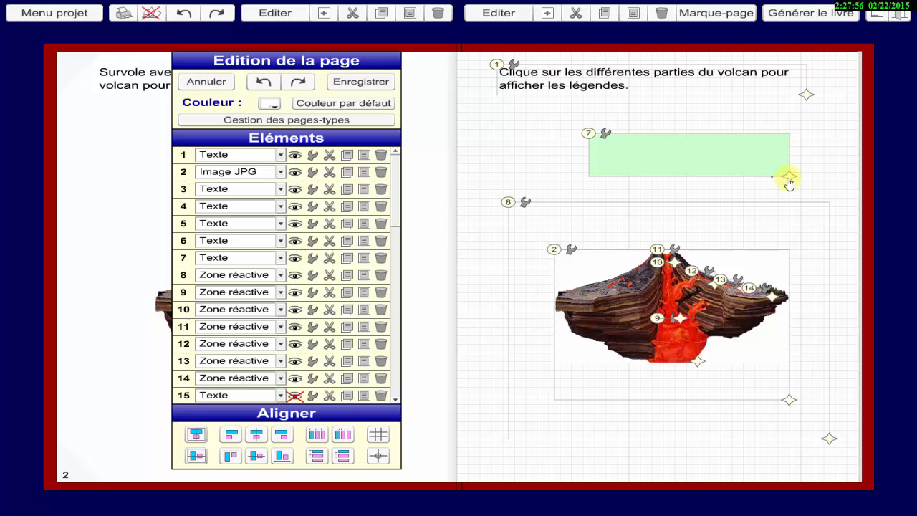
{"action": "left_click", "coordinate": [294, 395]}
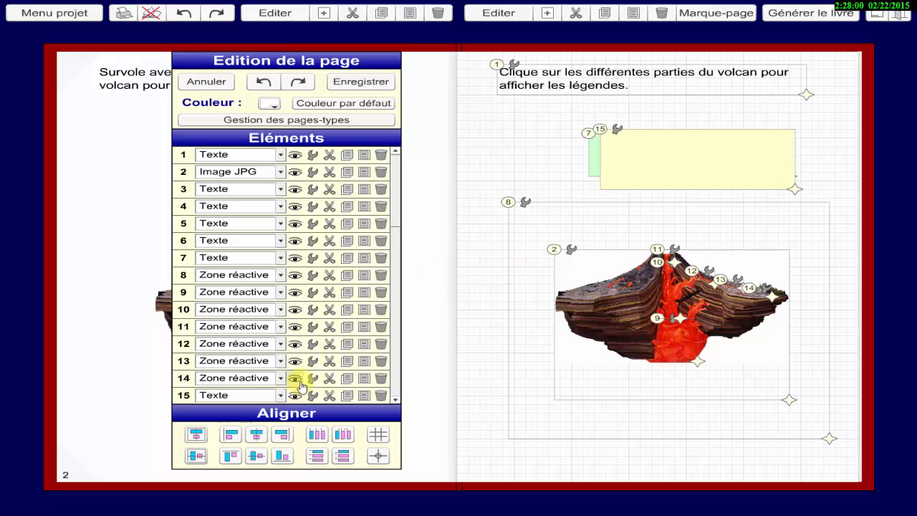
Replace the entry in reactive zone 8's hover visibilities to suit the added green box and apply the settings.
{"action": "left_click", "coordinate": [318, 278]}
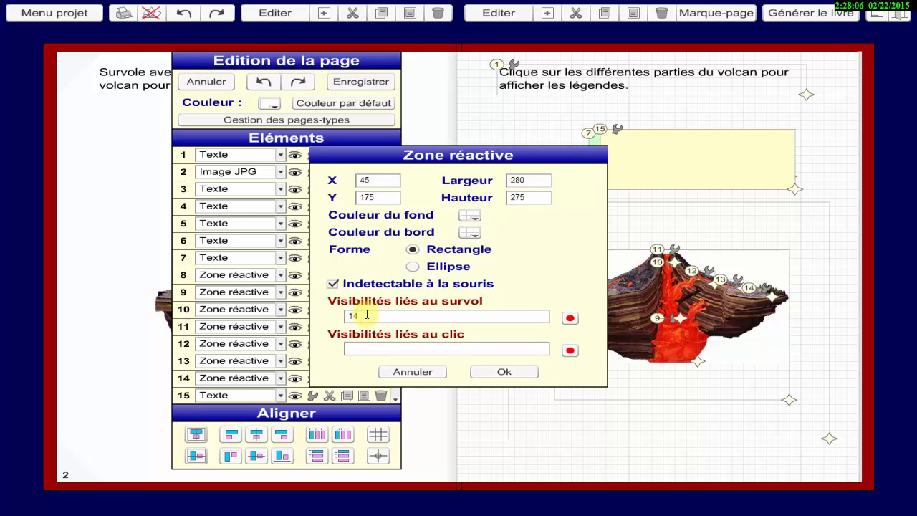
{"action": "left_click_drag", "start_coordinate": [364, 316], "coordinate": [333, 322]}
{"action": "key", "text": "BackSpace"}
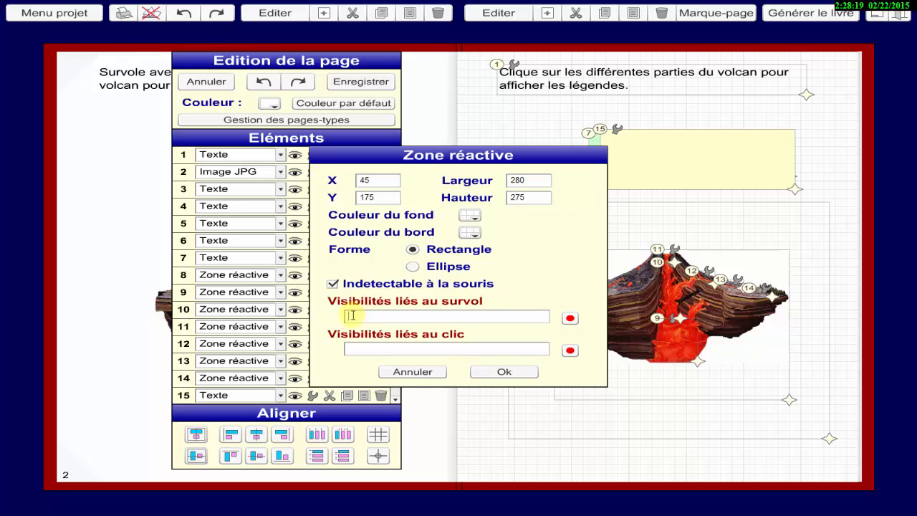
{"action": "left_click", "coordinate": [353, 316]}
{"action": "left_click", "coordinate": [501, 373]}
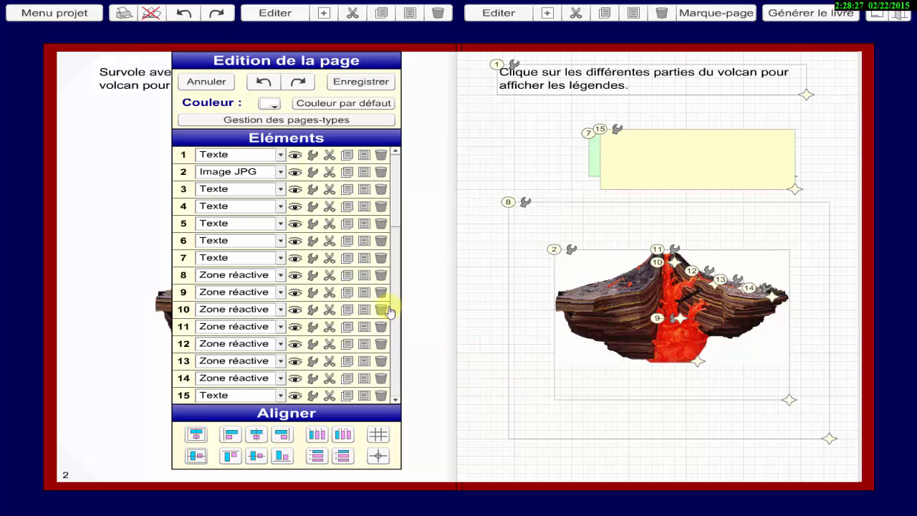
Set reactive zone 9's click visibilities to +3,-4,-5,-6,-15,-7, copy the -15,-7 ending, and apply the settings.
{"action": "left_click", "coordinate": [313, 293]}
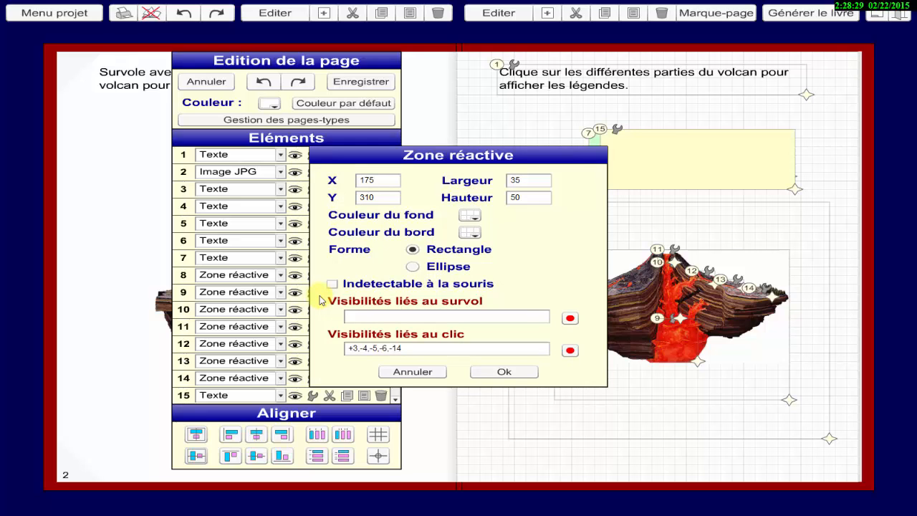
{"action": "left_click", "coordinate": [414, 349]}
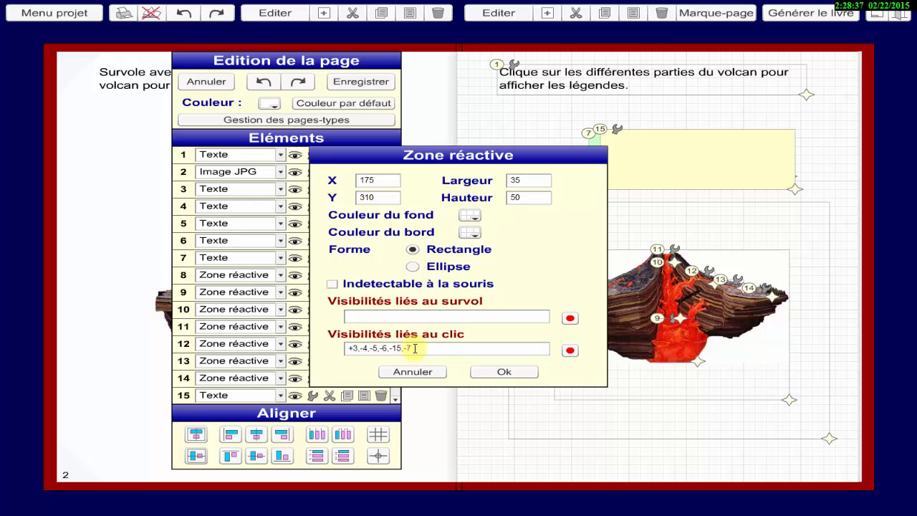
{"action": "left_click_drag", "start_coordinate": [414, 348], "coordinate": [393, 348]}
{"action": "right_click", "coordinate": [404, 349]}
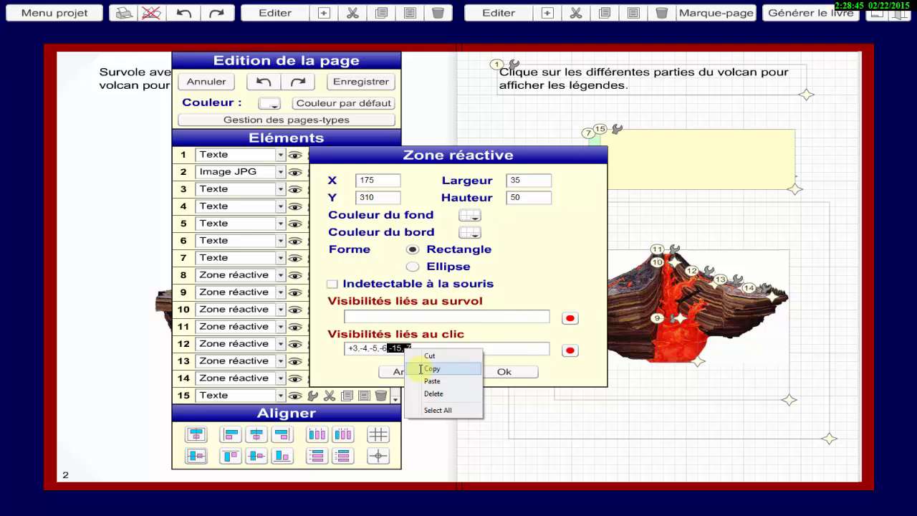
{"action": "left_click", "coordinate": [429, 368]}
{"action": "left_click", "coordinate": [506, 371]}
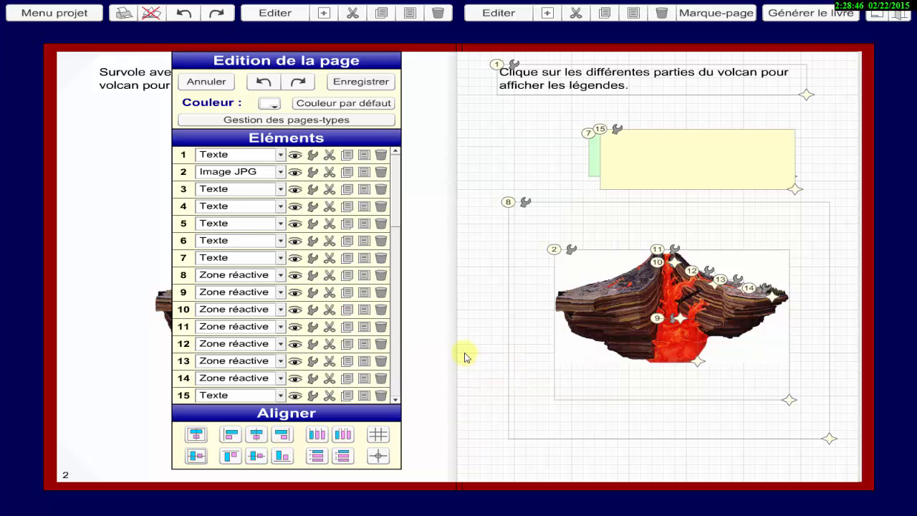
Paste the -15,-7 ending over the last click visibility of reactive zones 10 and 11, applying each zone's settings.
{"action": "left_click", "coordinate": [313, 310]}
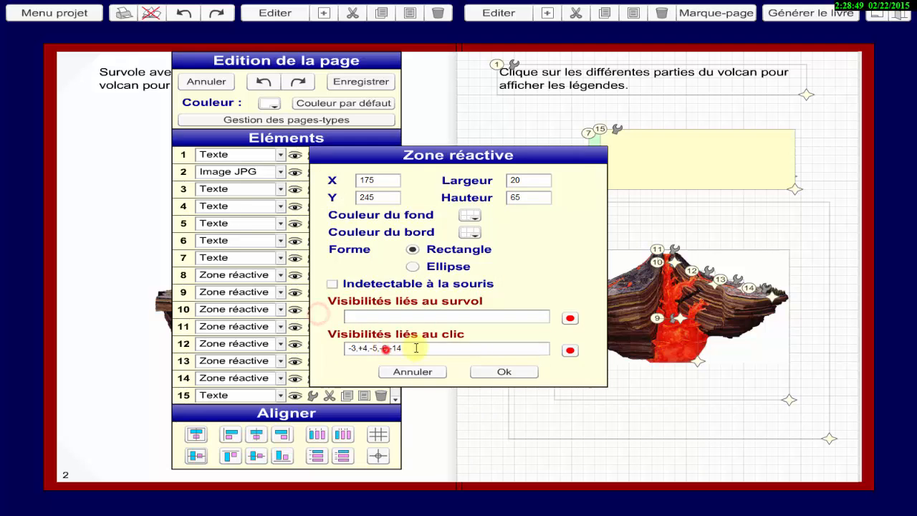
{"action": "left_click_drag", "start_coordinate": [415, 349], "coordinate": [380, 349]}
{"action": "right_click", "coordinate": [409, 349]}
{"action": "left_click", "coordinate": [422, 378]}
{"action": "left_click", "coordinate": [489, 372]}
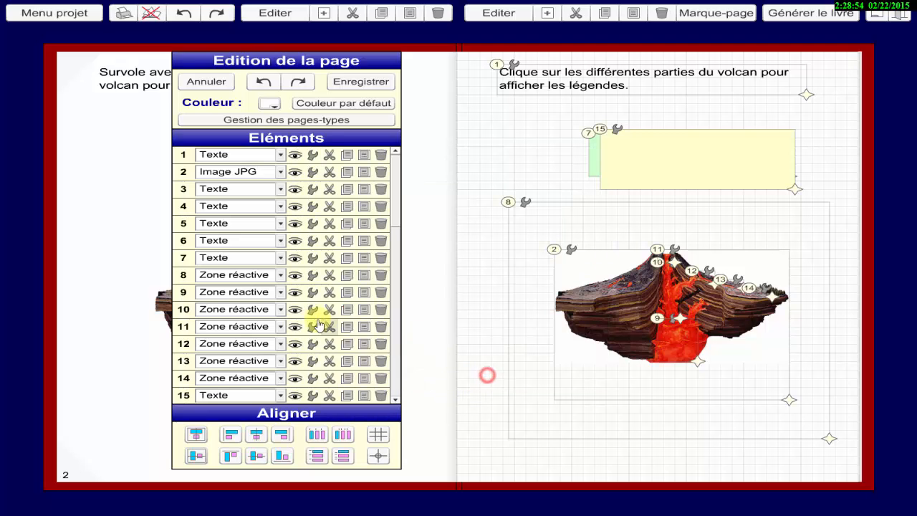
{"action": "left_click", "coordinate": [318, 323]}
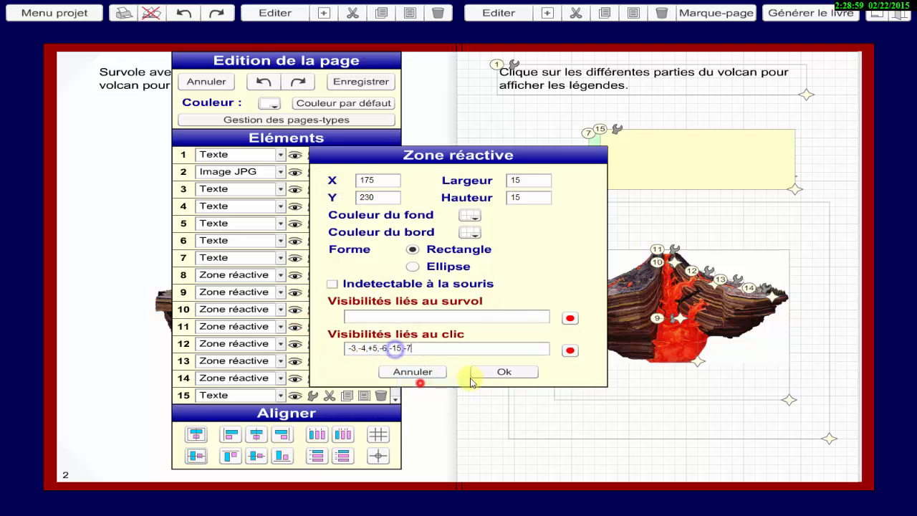
{"action": "left_click", "coordinate": [483, 372]}
Replace the ending of reactive zone 12's click visibilities with the copied -15,-7 and apply the settings.
{"action": "left_click", "coordinate": [316, 344]}
{"action": "mouse_move", "coordinate": [403, 349]}
{"action": "left_mouse_down"}
{"action": "mouse_move", "coordinate": [387, 348]}
{"action": "mouse_move", "coordinate": [413, 346]}
{"action": "mouse_move", "coordinate": [403, 348]}
{"action": "left_mouse_up"}
{"action": "right_click", "coordinate": [396, 349]}
{"action": "left_click", "coordinate": [419, 381]}
{"action": "left_click", "coordinate": [491, 368]}
Replace the ending of reactive zone 13's click visibilities with the copied -15,-7 and apply the settings.
{"action": "left_click", "coordinate": [313, 357]}
{"action": "right_click", "coordinate": [396, 348]}
{"action": "left_click", "coordinate": [423, 380]}
{"action": "left_click", "coordinate": [487, 371]}
Replace the ending of reactive zone 14's click visibilities with the copied -15,-7, apply the settings, and save the page.
{"action": "left_click", "coordinate": [312, 378]}
{"action": "right_click", "coordinate": [396, 349]}
{"action": "left_click", "coordinate": [422, 381]}
{"action": "left_click", "coordinate": [485, 372]}
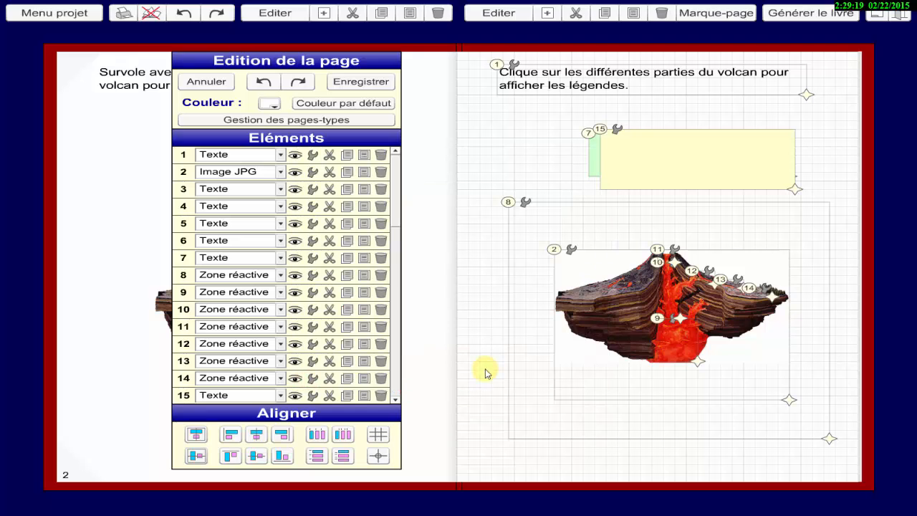
{"action": "left_click", "coordinate": [363, 84]}
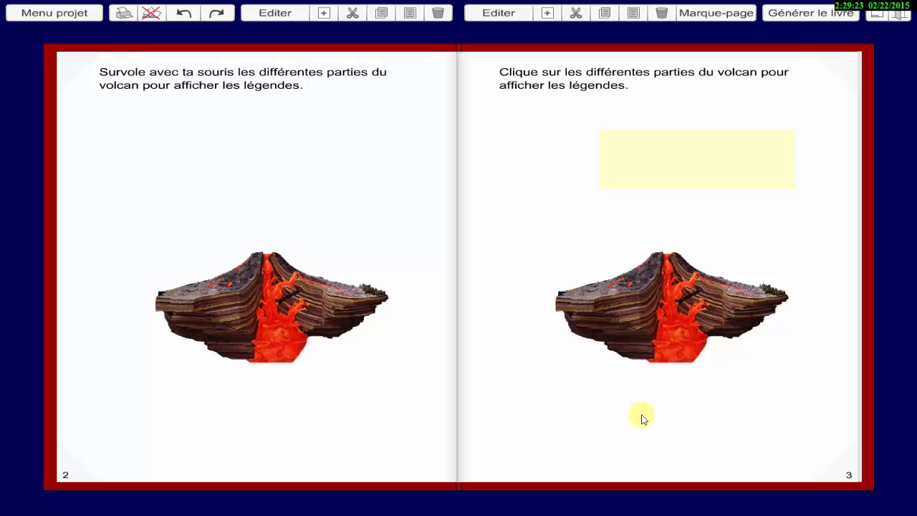
Test page 3's click labels with the colored cover boxes on the magma chamber, chimney, crater and lava flow.
{"action": "left_click", "coordinate": [665, 347]}
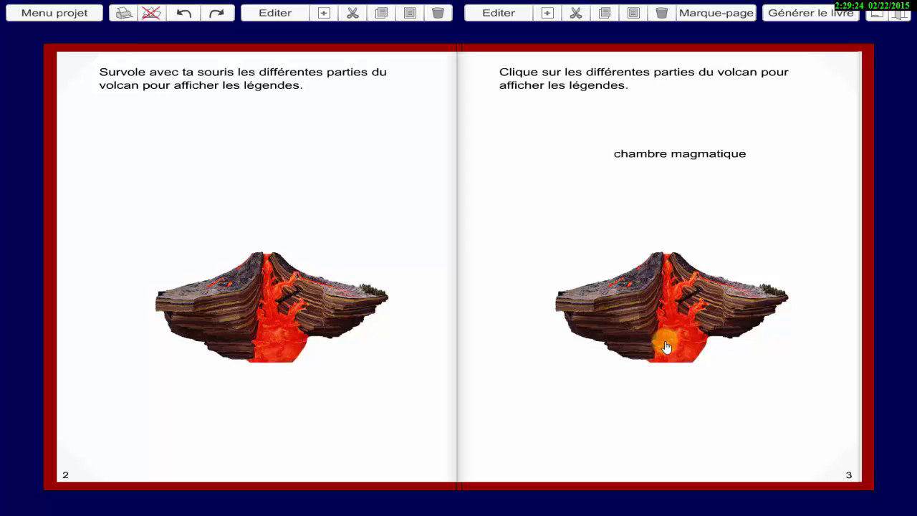
{"action": "left_click", "coordinate": [662, 309]}
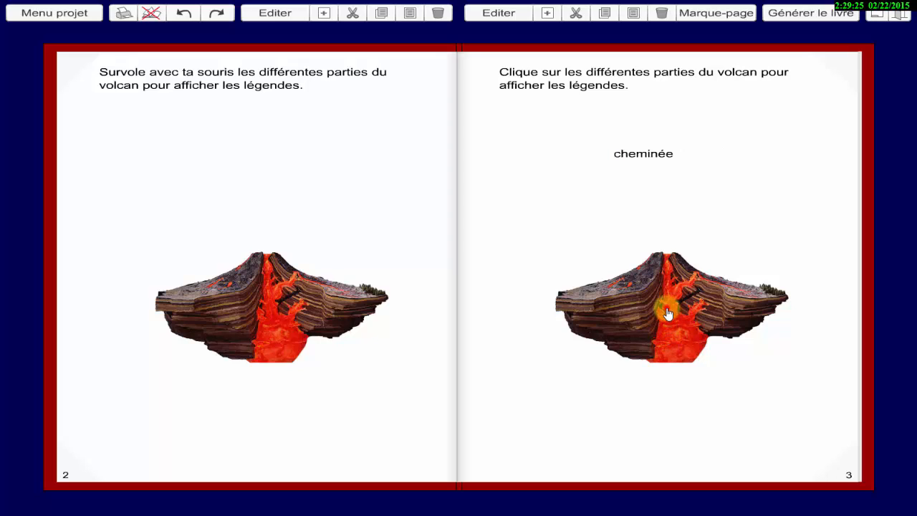
{"action": "left_click", "coordinate": [666, 262]}
{"action": "left_click", "coordinate": [709, 286]}
{"action": "left_click", "coordinate": [708, 281]}
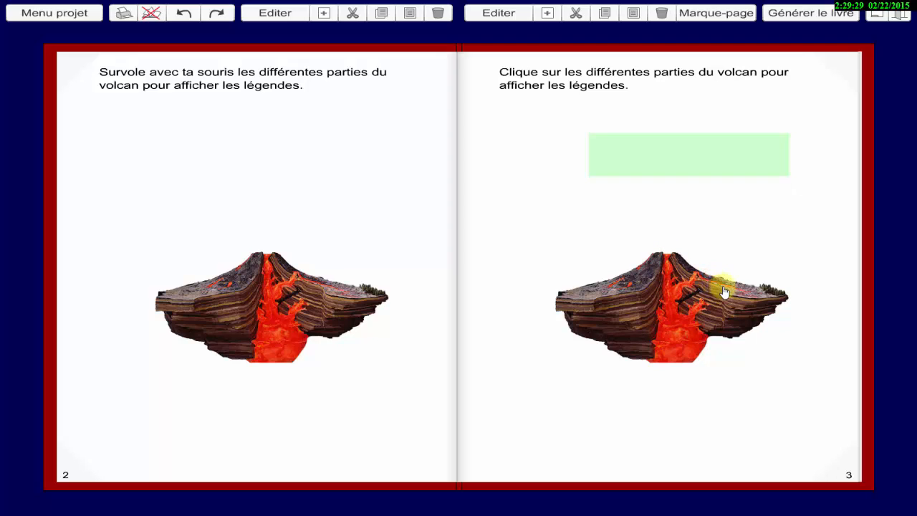
{"action": "left_click", "coordinate": [726, 290]}
Reopen page 3 for editing and change the background color of cover box 15 to white.
{"action": "left_click", "coordinate": [491, 15]}
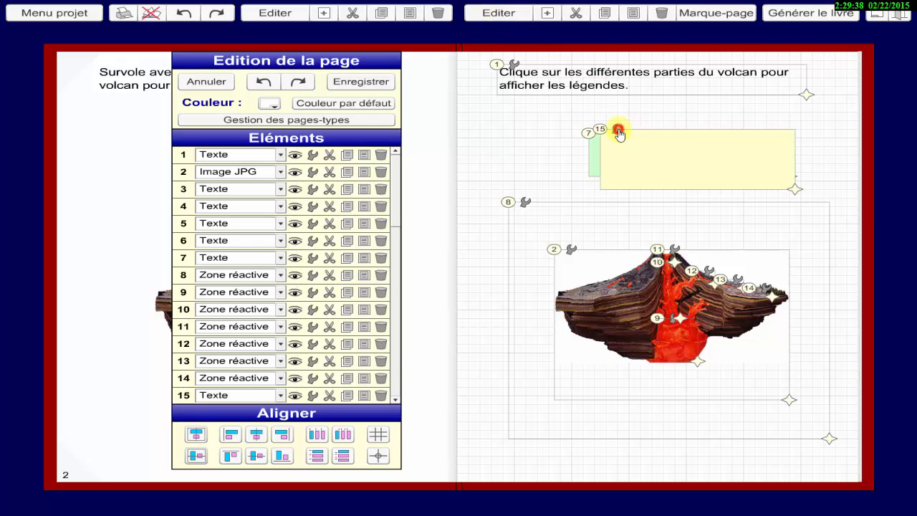
{"action": "left_click", "coordinate": [618, 132]}
{"action": "left_click", "coordinate": [493, 242]}
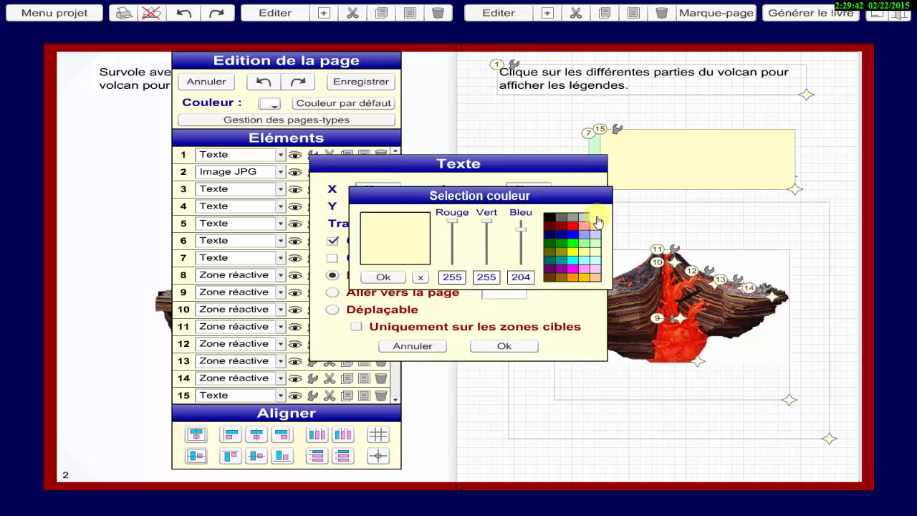
{"action": "left_click", "coordinate": [596, 218]}
{"action": "left_click", "coordinate": [383, 277]}
{"action": "left_click", "coordinate": [504, 346]}
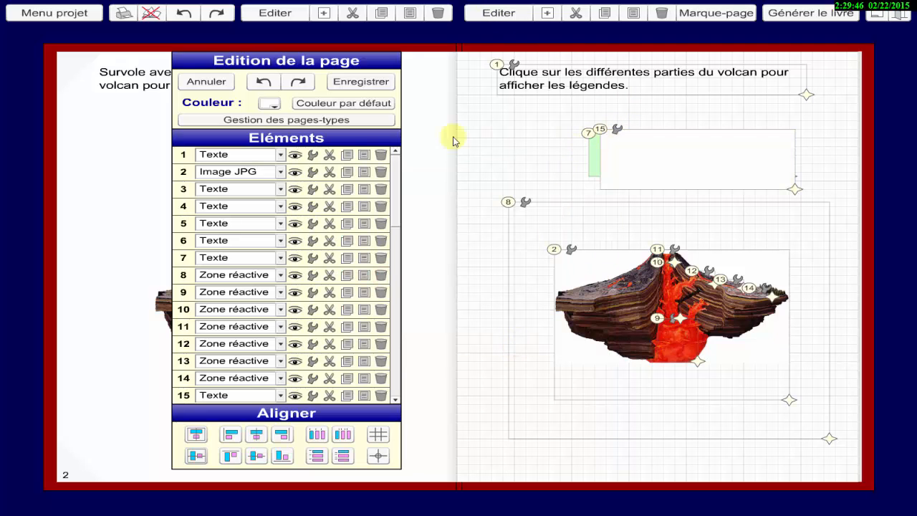
Change the background color of cover box 7 to white and save the page.
{"action": "left_click", "coordinate": [312, 257]}
{"action": "left_click", "coordinate": [486, 240]}
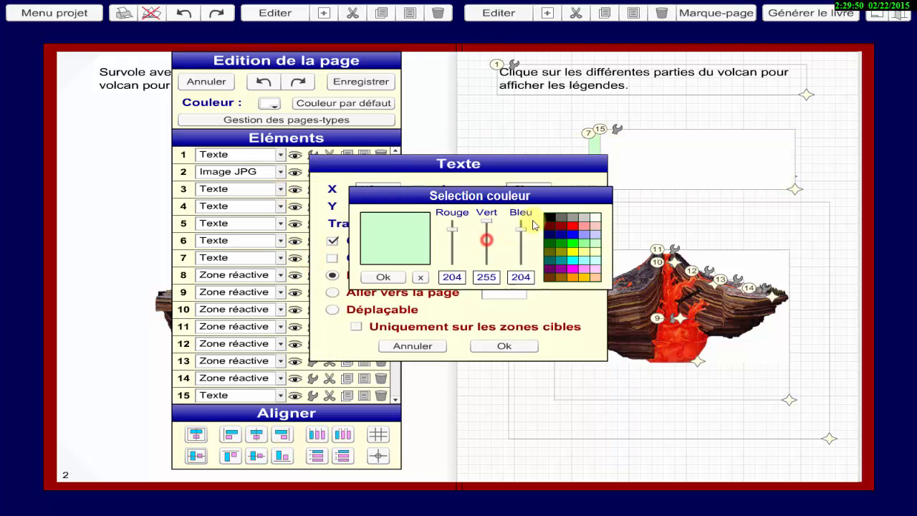
{"action": "left_click", "coordinate": [597, 218]}
{"action": "left_click", "coordinate": [384, 277]}
{"action": "left_click", "coordinate": [505, 346]}
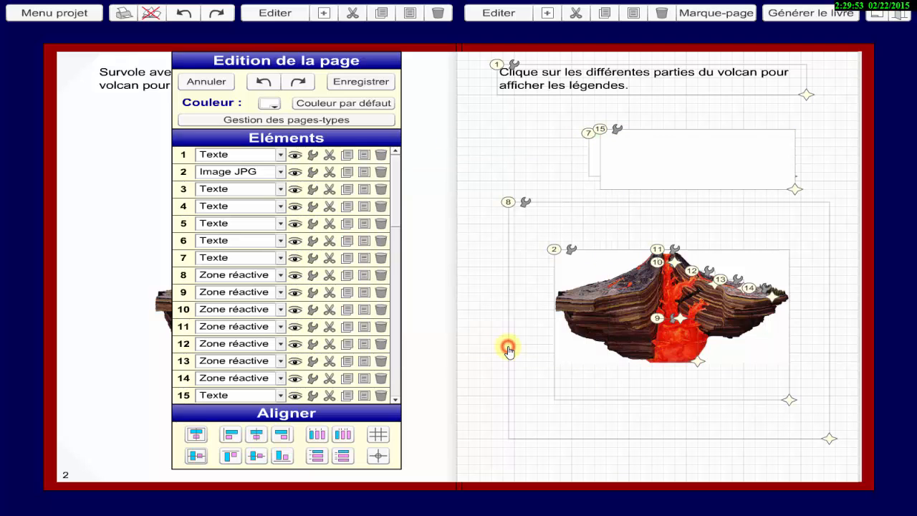
{"action": "left_click", "coordinate": [364, 84]}
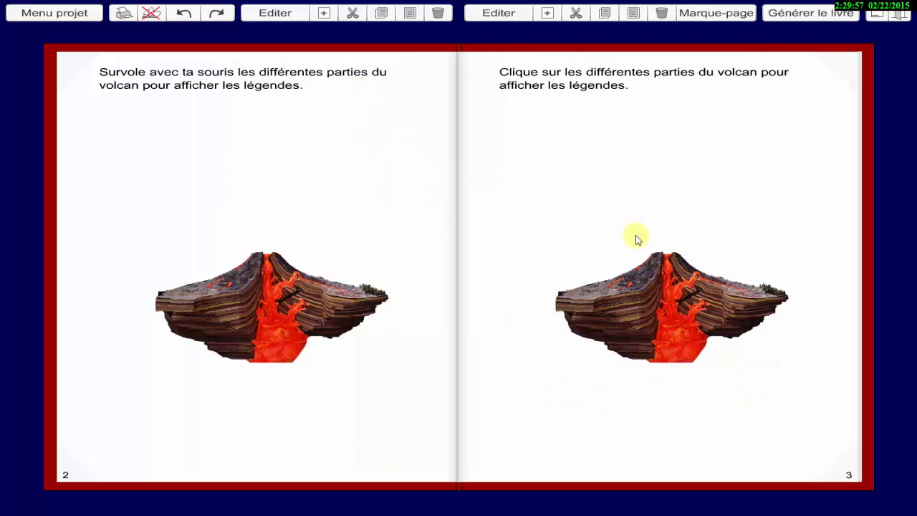
Test page 3's click labels with the white cover boxes on the magma chamber, chimney, crater and lava flow.
{"action": "left_click", "coordinate": [666, 347]}
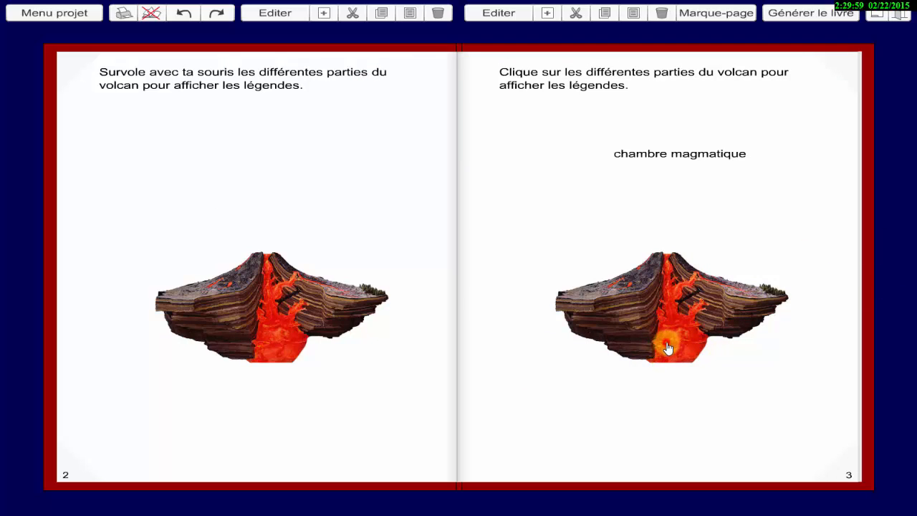
{"action": "left_click", "coordinate": [664, 292]}
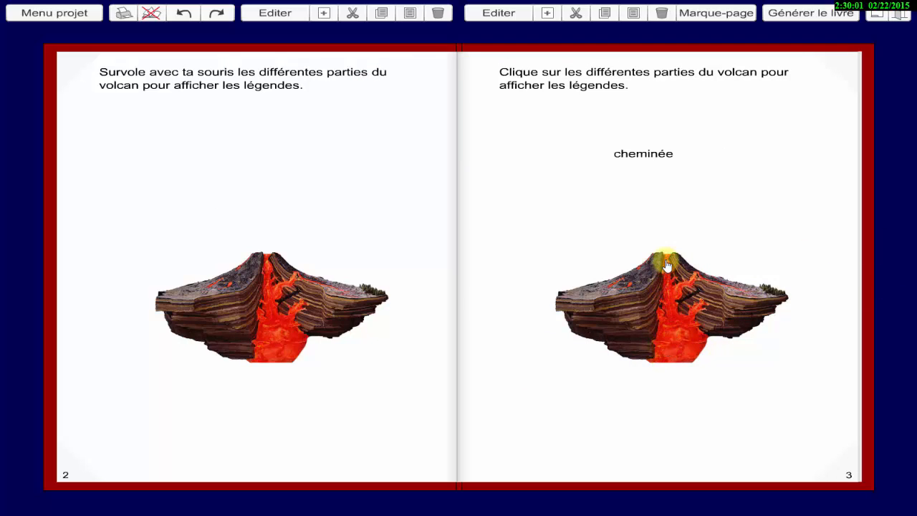
{"action": "left_click", "coordinate": [668, 259]}
{"action": "left_click", "coordinate": [714, 284]}
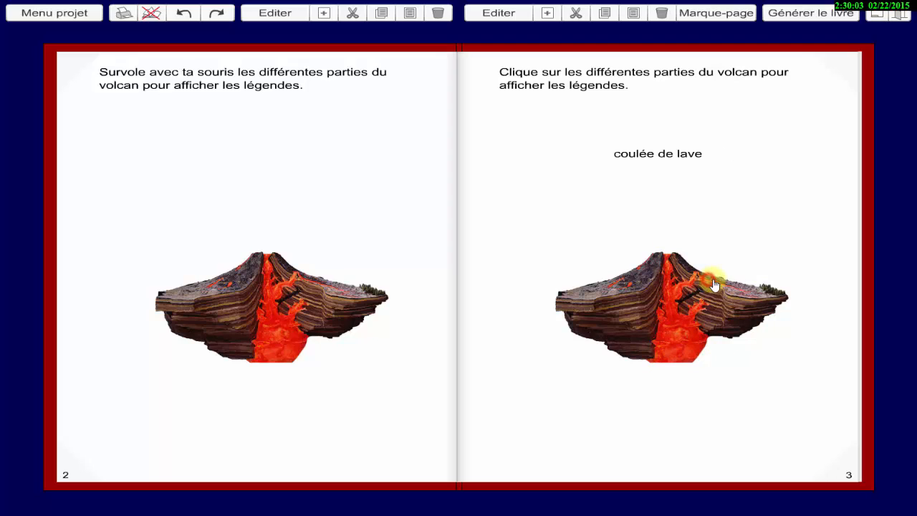
{"action": "left_click", "coordinate": [727, 285]}
{"action": "left_click", "coordinate": [740, 290]}
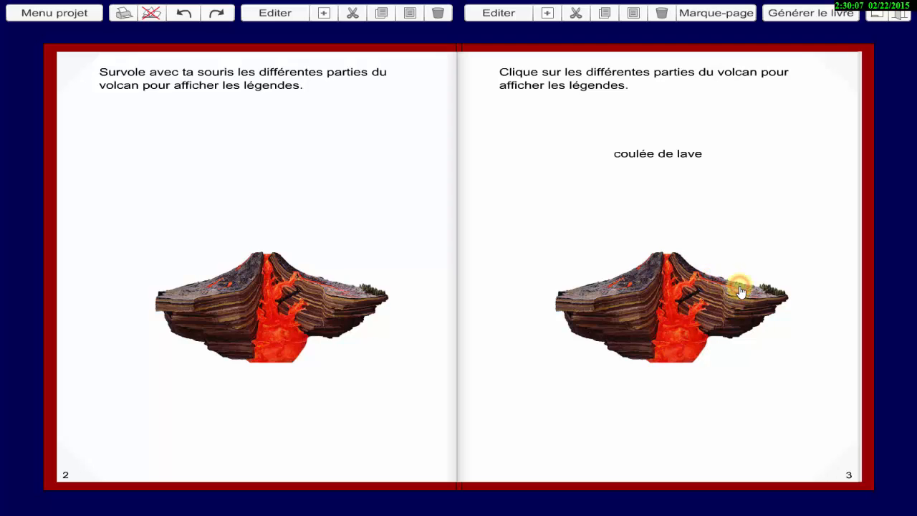